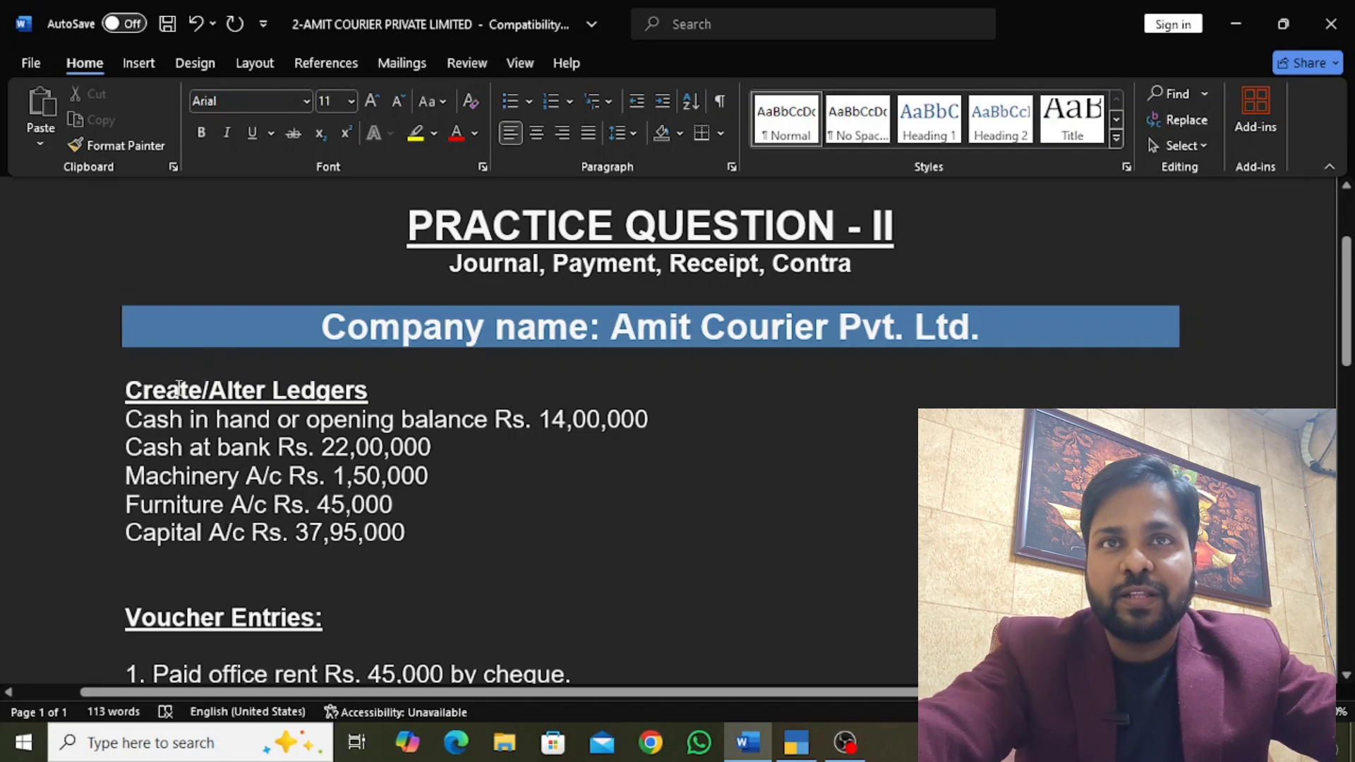
Step: Switch from the practice question document to TallyPrime and open the Cash ledger for alteration at its opening balance
{"action": "scroll", "coordinate": [259, 506], "scroll_direction": "down", "scroll_amount": 10}
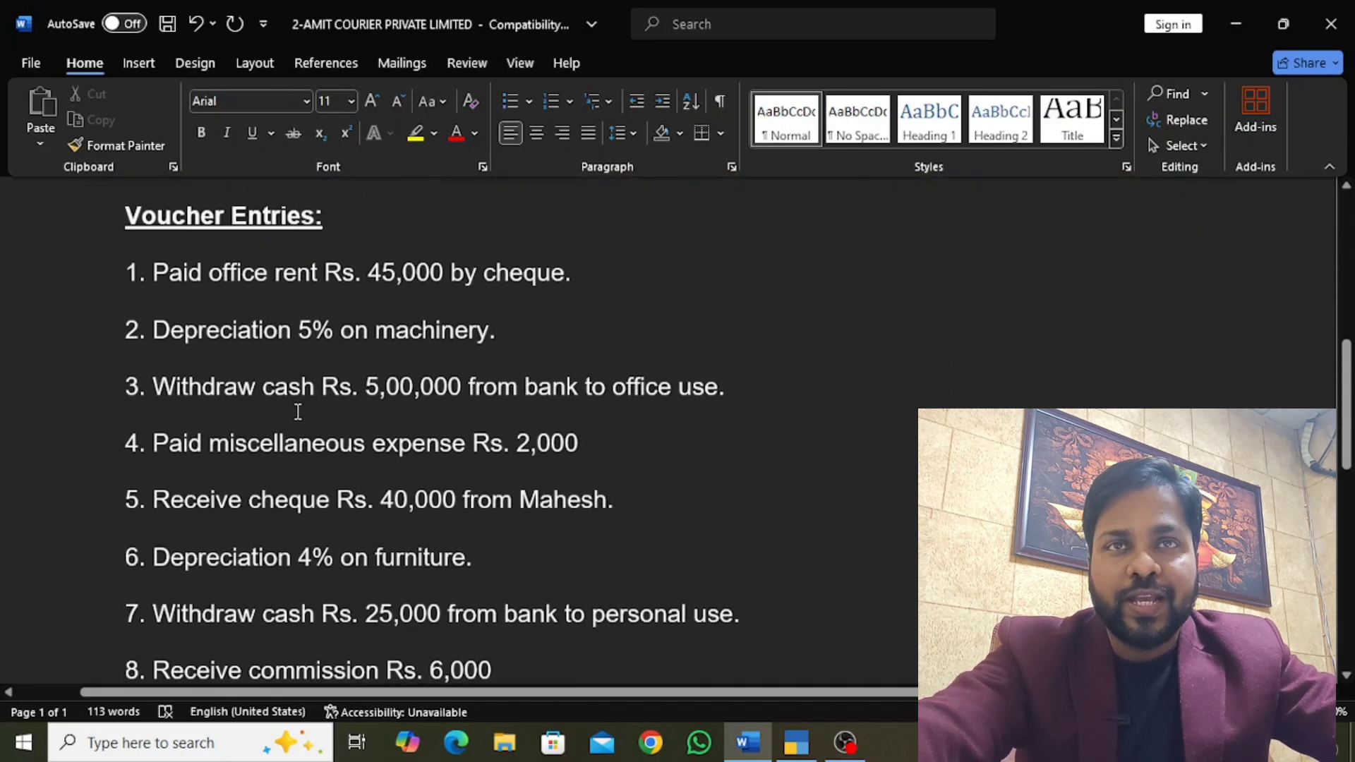
{"action": "scroll", "coordinate": [298, 411], "scroll_direction": "up", "scroll_amount": 6}
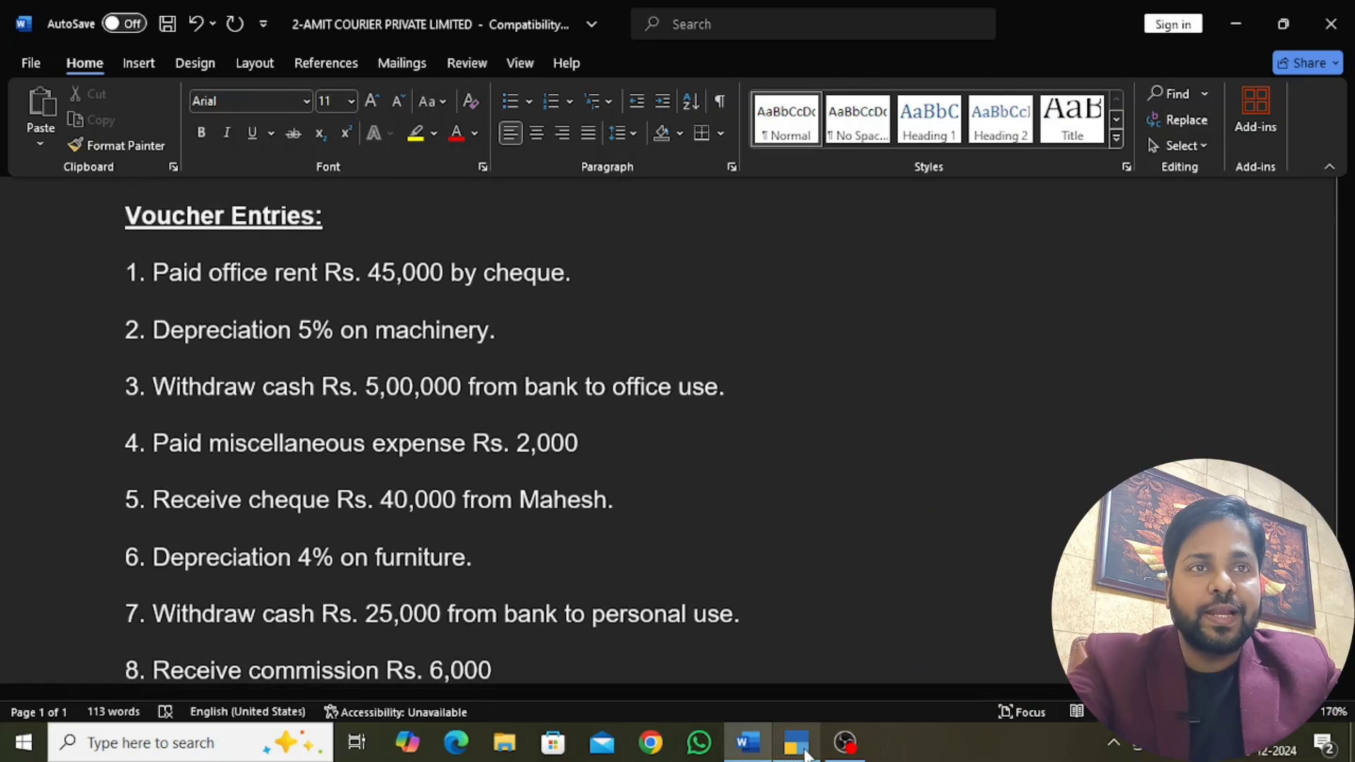
{"action": "left_click", "coordinate": [804, 750]}
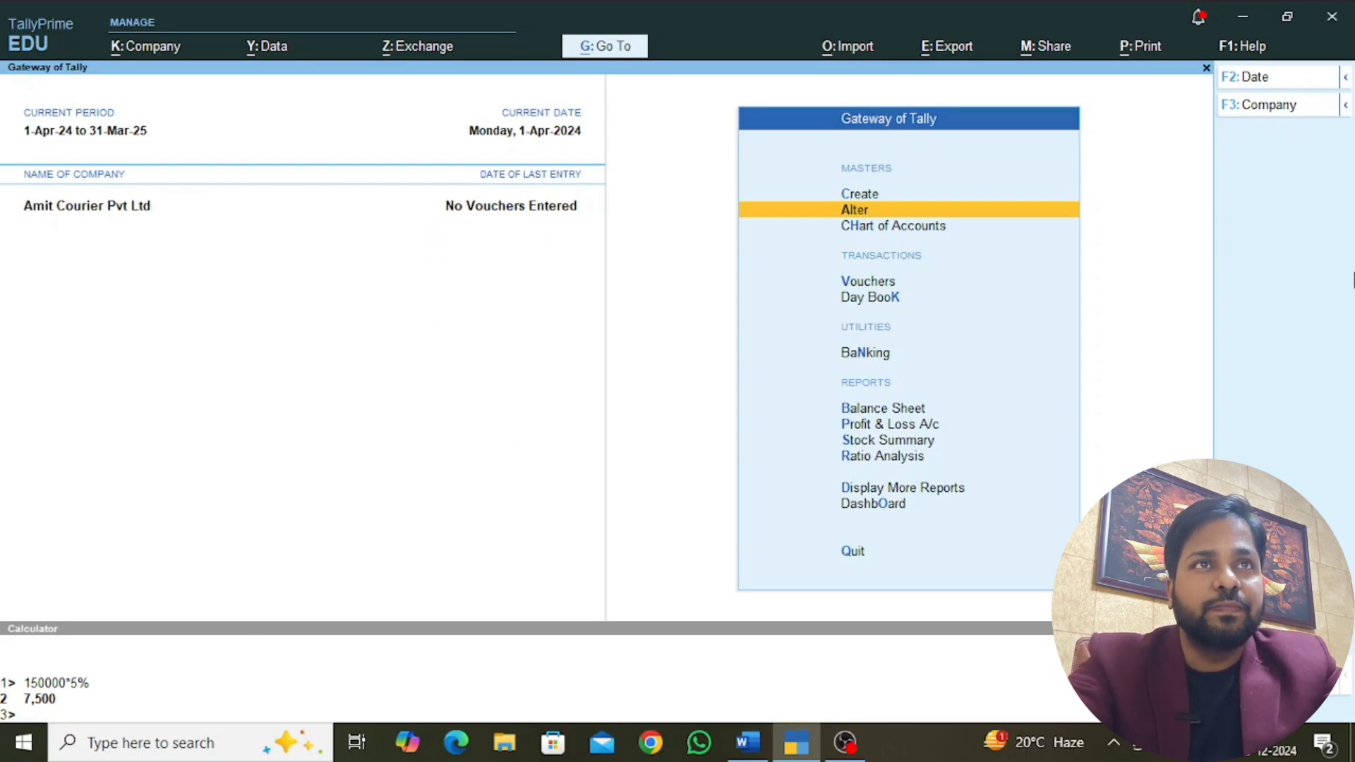
{"action": "key", "text": "Up"}
{"action": "key", "text": "Down"}
{"action": "key", "text": "Return"}
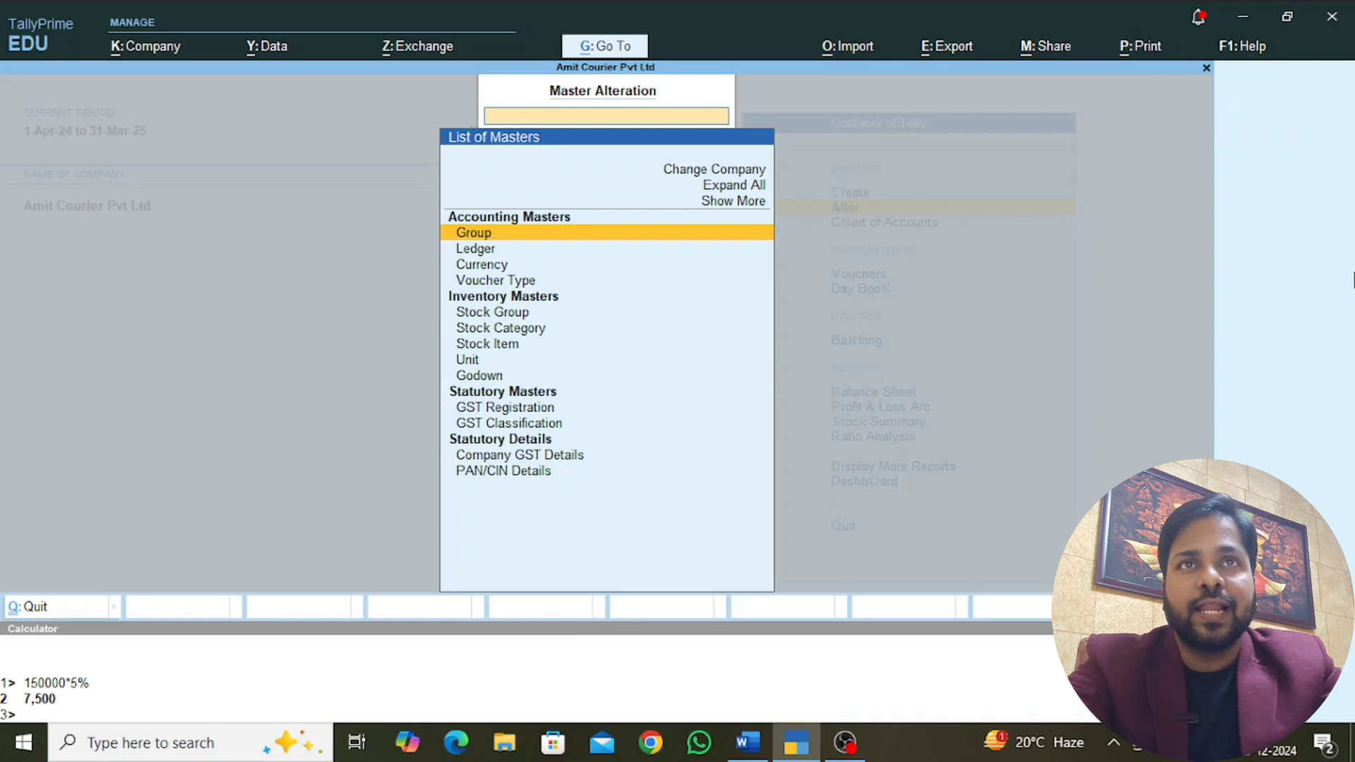
{"action": "key", "text": "Down"}
{"action": "key", "text": "Return"}
{"action": "key", "text": "Return"}
{"action": "key", "text": "Return"}
{"action": "key", "text": "Return"}
{"action": "key", "text": "Return"}
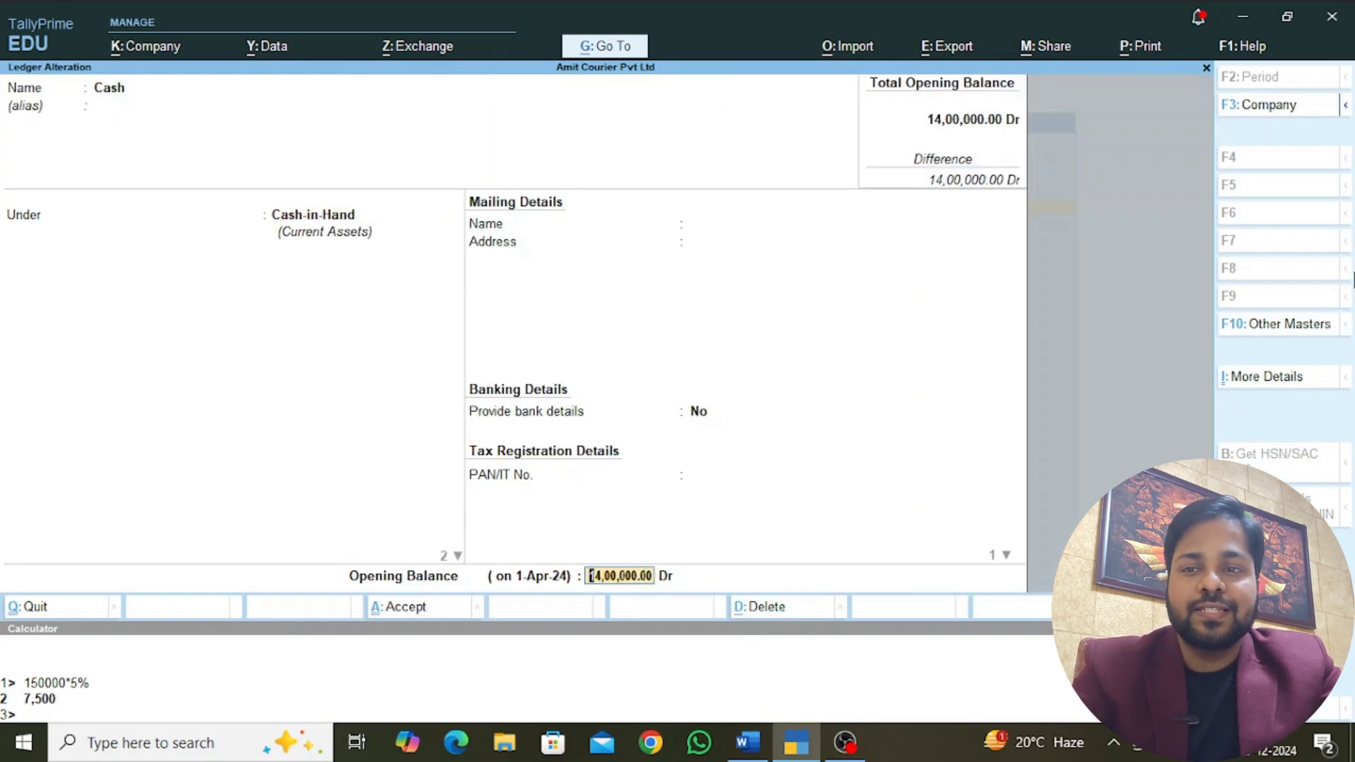
Step: Check the opening balances under Create/Alter Ledgers in the Word practice question, and return to the Cash ledger in TallyPrime
{"action": "key", "text": "alt+Tab"}
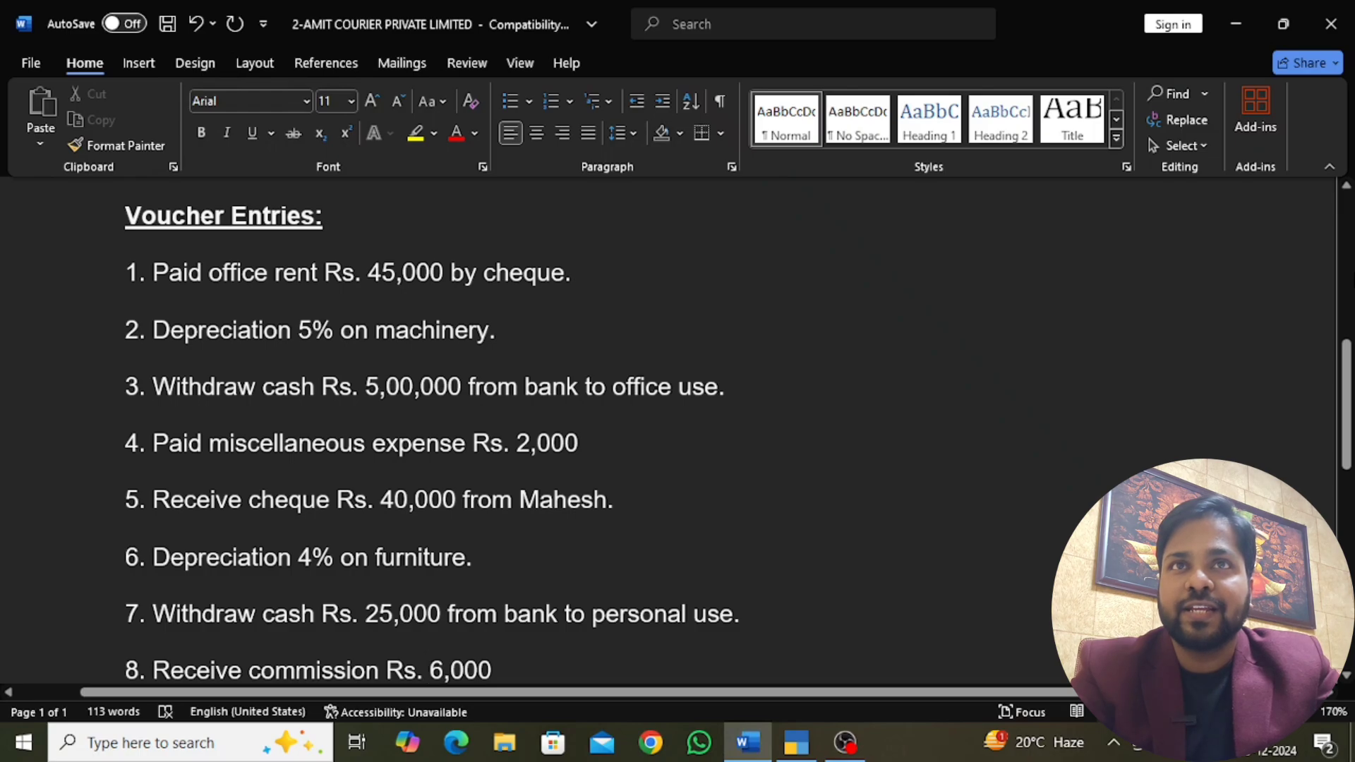
{"action": "key", "text": "Up"}
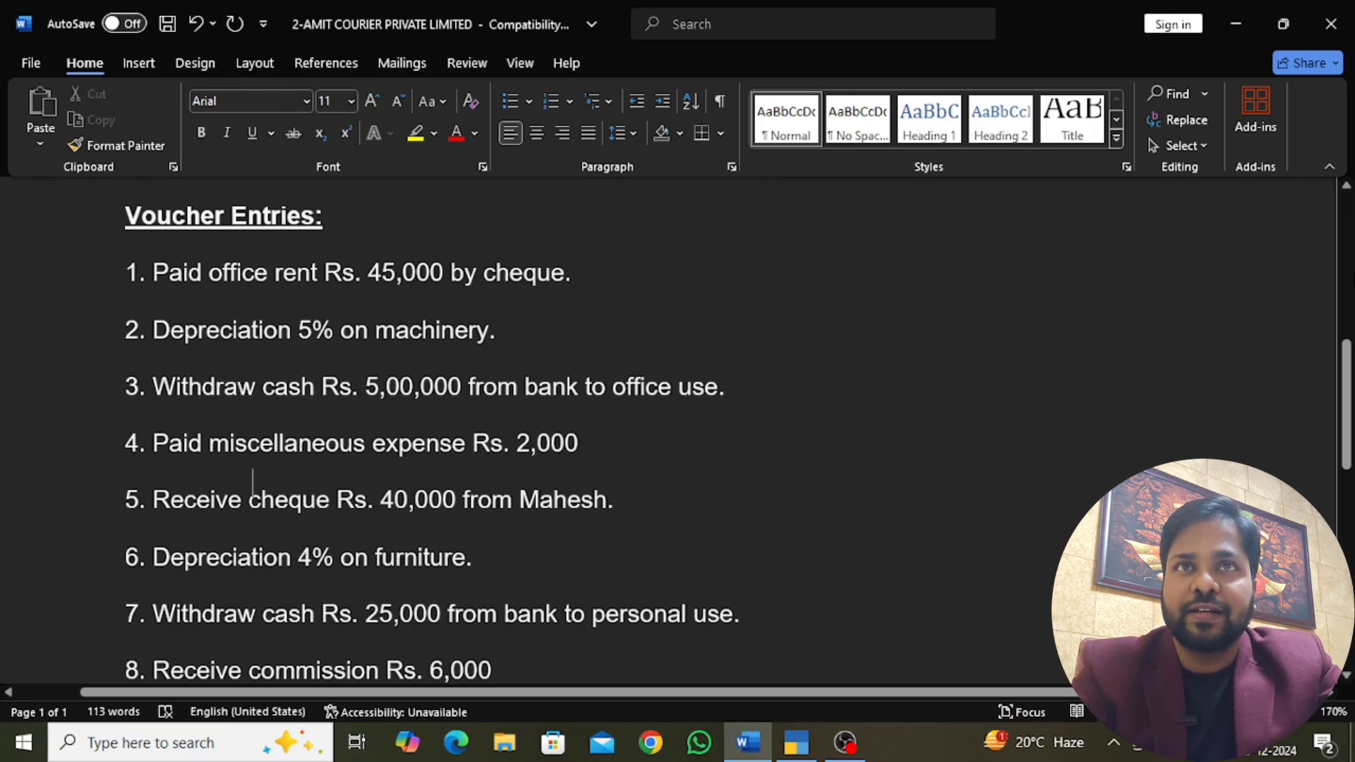
{"action": "key", "text": "Up"}
{"action": "key", "text": "Up"}
{"action": "key", "text": "Up"}
{"action": "key", "text": "Up"}
{"action": "key", "text": "Up"}
{"action": "key", "text": "Up"}
{"action": "key", "text": "Up"}
{"action": "key", "text": "Up"}
{"action": "key", "text": "Up"}
{"action": "key", "text": "Up"}
{"action": "key", "text": "Up"}
{"action": "key", "text": "Up"}
{"action": "key", "text": "Up"}
{"action": "key", "text": "Up"}
{"action": "key", "text": "Up"}
{"action": "key", "text": "Up"}
{"action": "key", "text": "Up"}
{"action": "key", "text": "Up"}
{"action": "key", "text": "Up"}
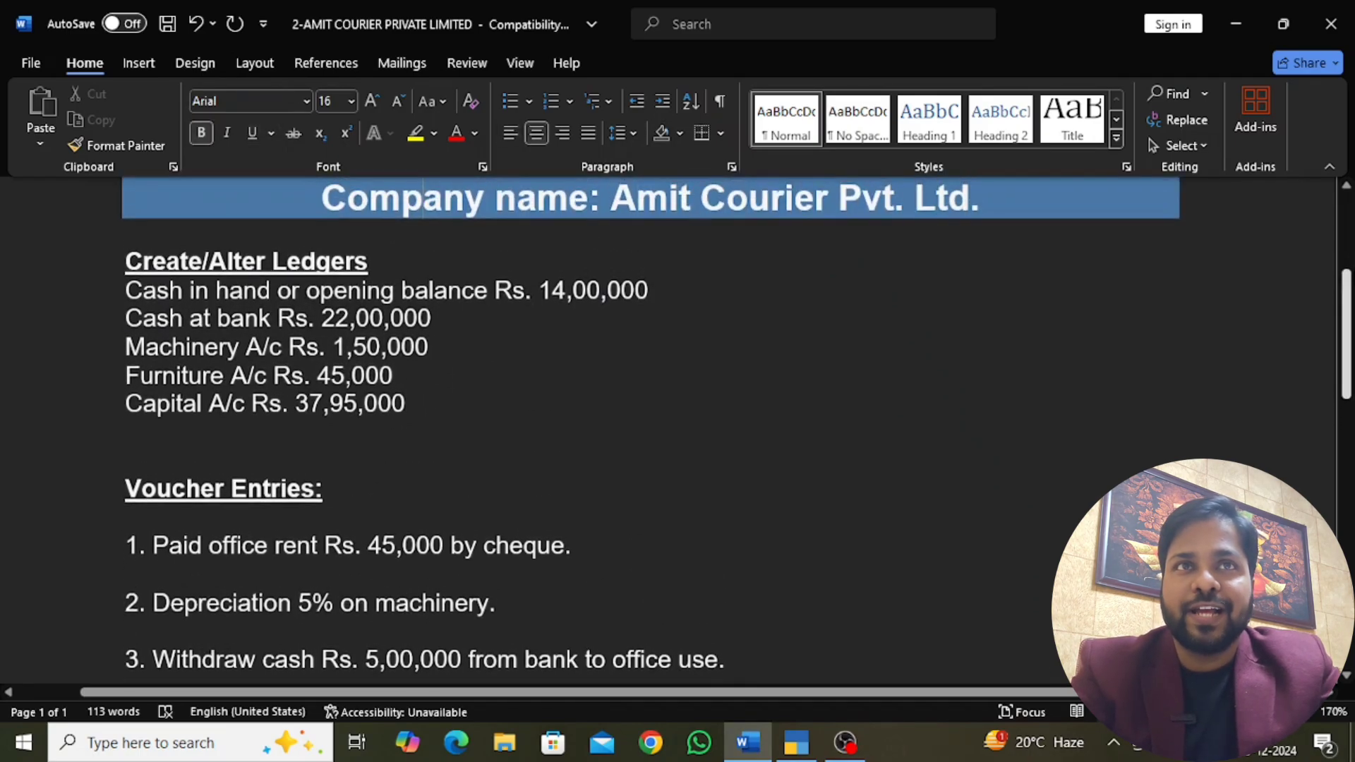
{"action": "key", "text": "alt+Tab"}
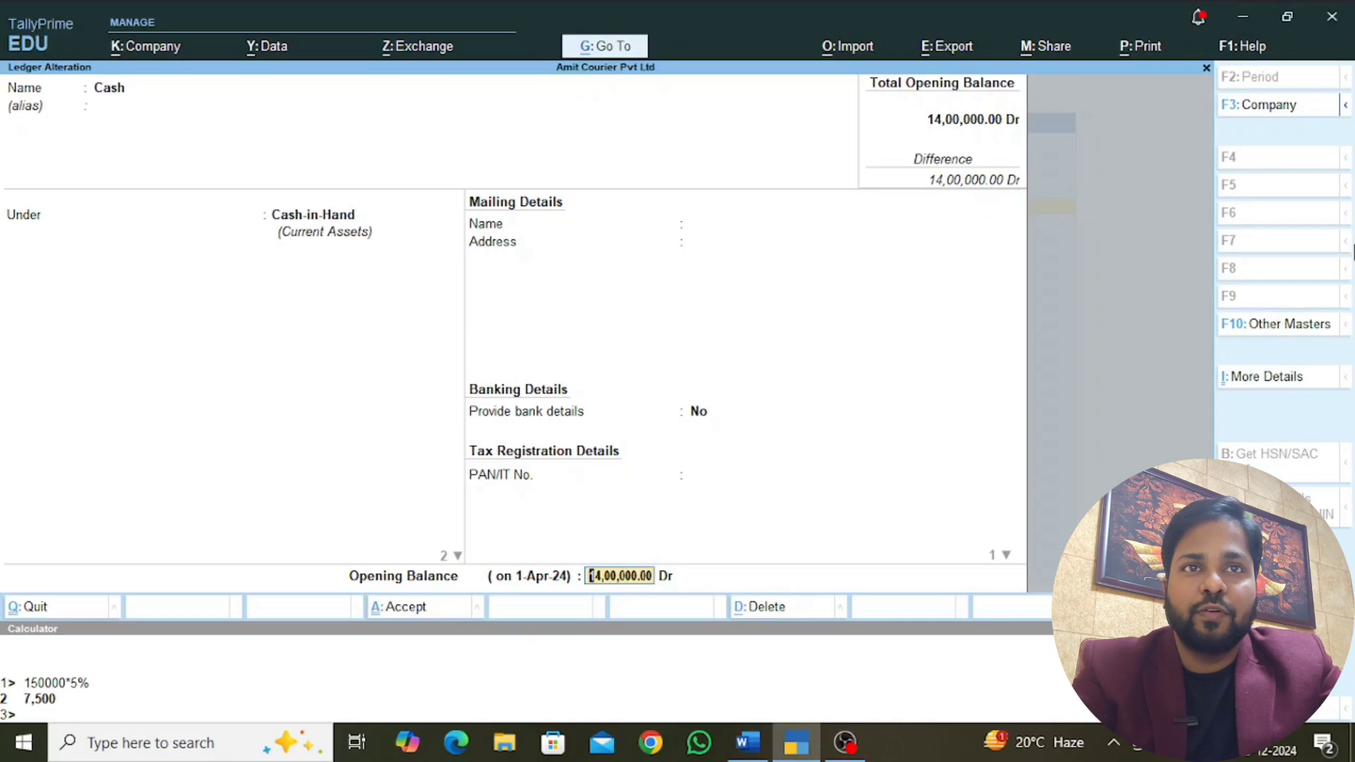
Step: Accept the Cash ledger with its 14,00,000 Dr opening balance
{"action": "key", "text": "Return"}
{"action": "key", "text": "Return"}
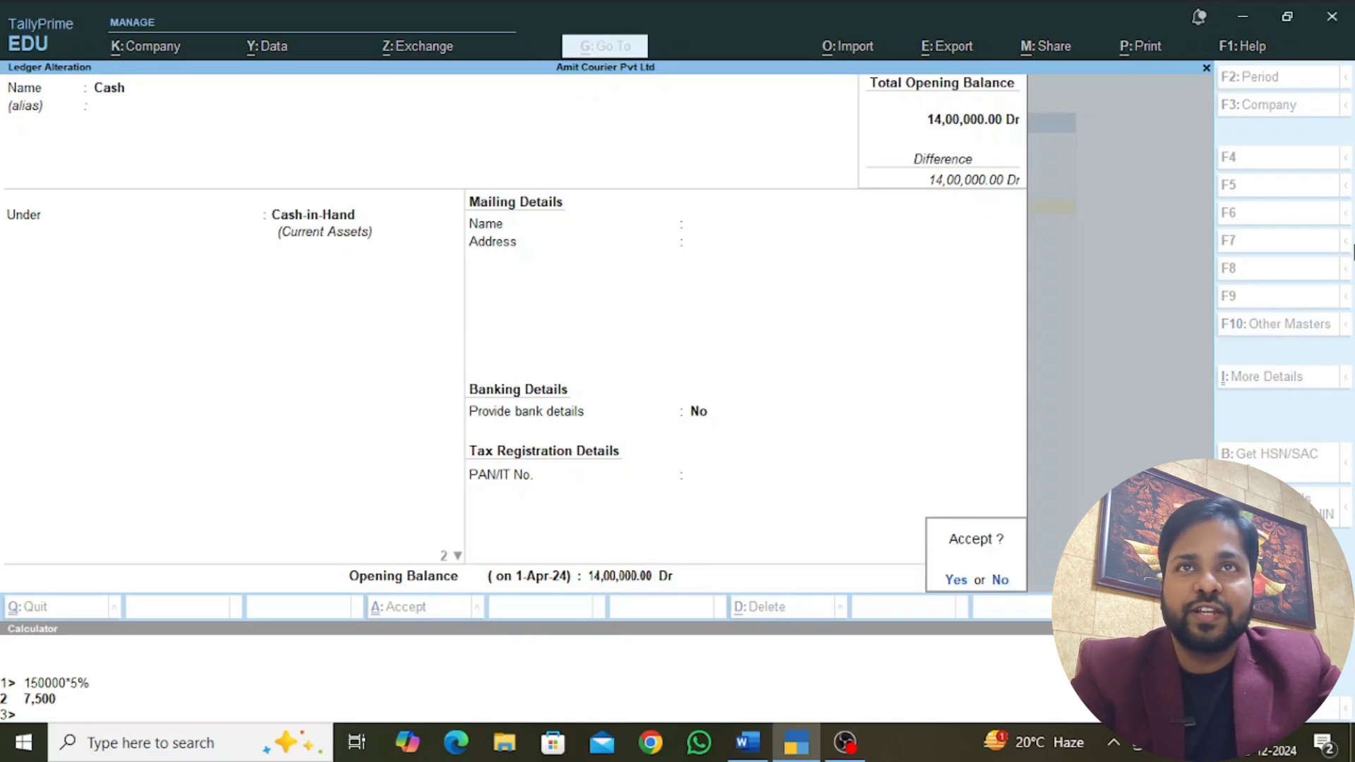
{"action": "key", "text": "Return"}
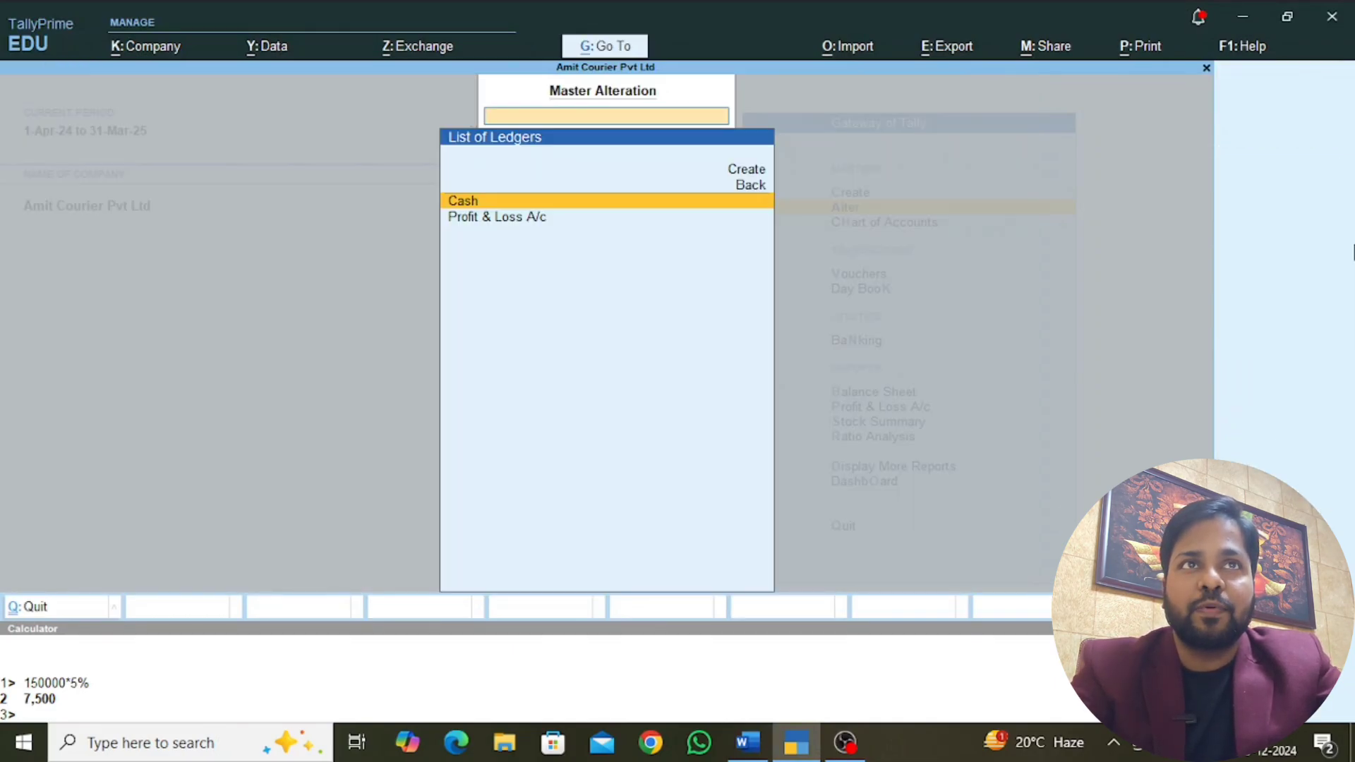
Step: Start a new ledger named Bank and place it under the Bank Accounts group
{"action": "key", "text": "Up"}
{"action": "key", "text": "Up"}
{"action": "key", "text": "Return"}
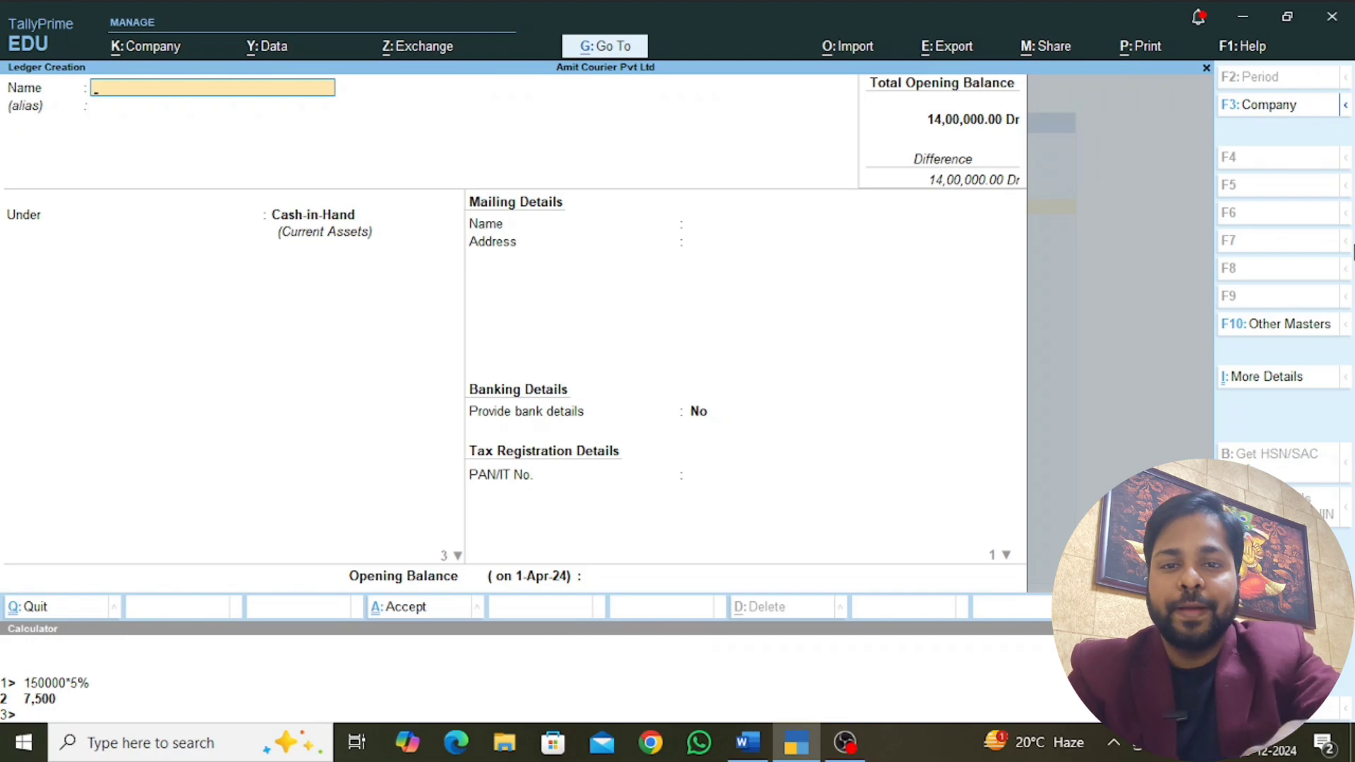
{"action": "type", "text": "Bank"}
{"action": "key", "text": "Return"}
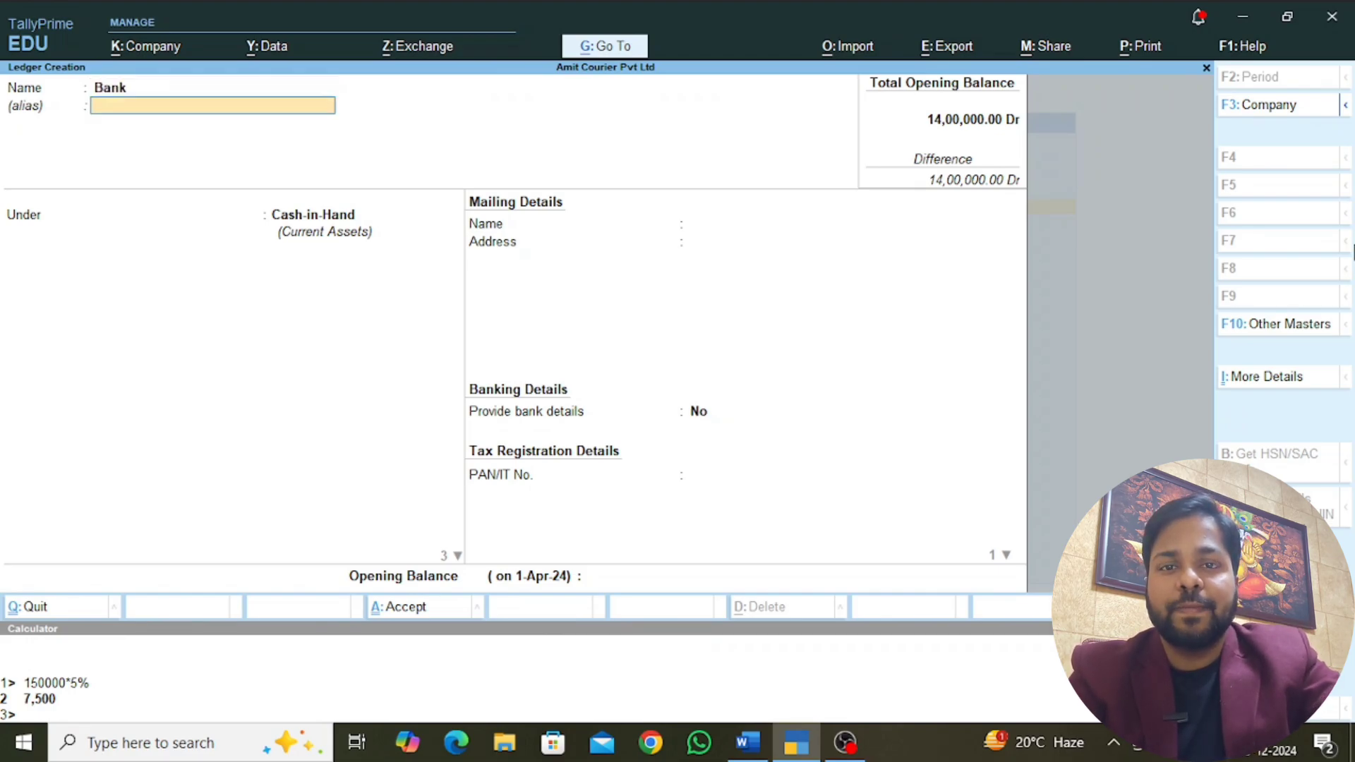
{"action": "key", "text": "Return"}
{"action": "type", "text": "Ba"}
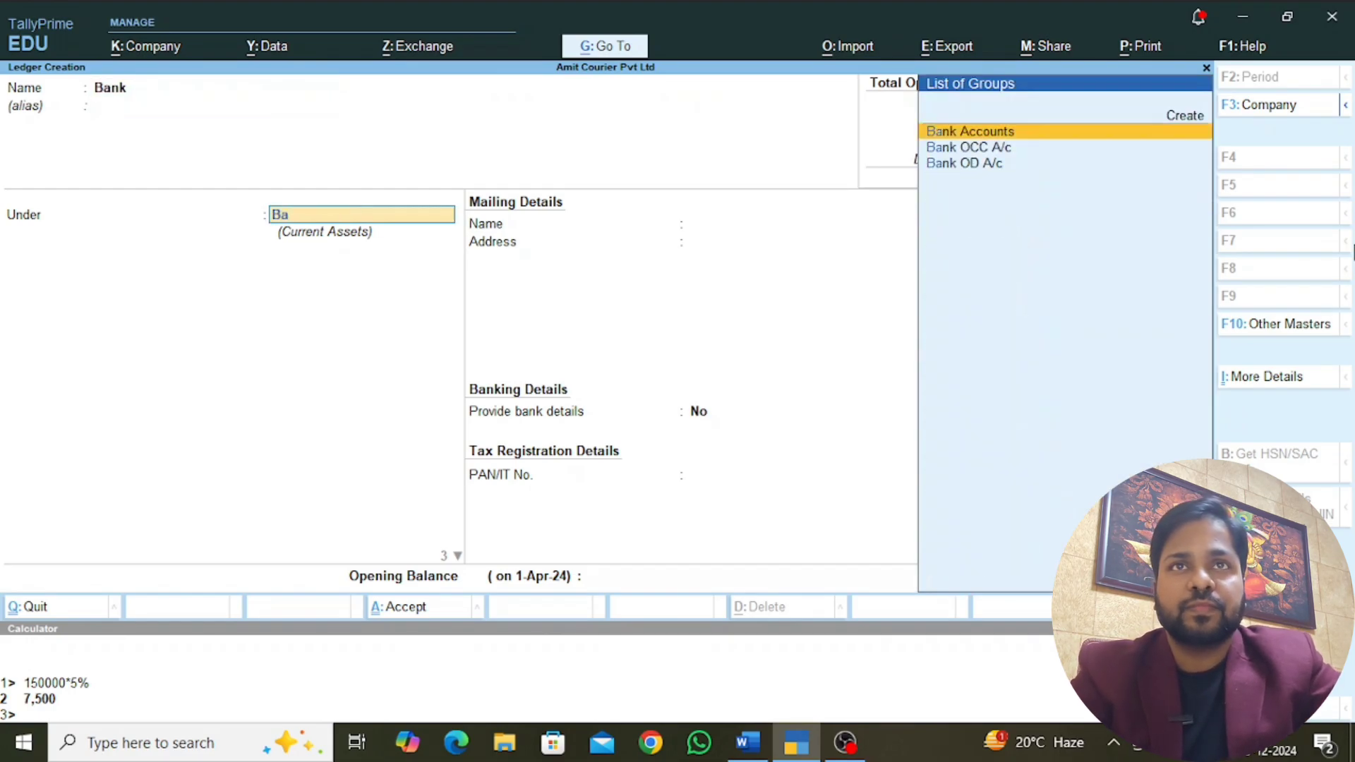
{"action": "key", "text": "Return"}
Step: Accept the default bank and mailing details for the Bank ledger, set its opening balance to 22,00,000 Dr and save it
{"action": "key", "text": "Return"}
{"action": "key", "text": "Return"}
{"action": "key", "text": "Return"}
{"action": "key", "text": "Return"}
{"action": "key", "text": "Return"}
{"action": "key", "text": "Return"}
{"action": "key", "text": "Return"}
{"action": "key", "text": "Return"}
{"action": "key", "text": "Return"}
{"action": "key", "text": "Return"}
{"action": "key", "text": "Return"}
{"action": "key", "text": "Return"}
{"action": "key", "text": "Return"}
{"action": "key", "text": "Return"}
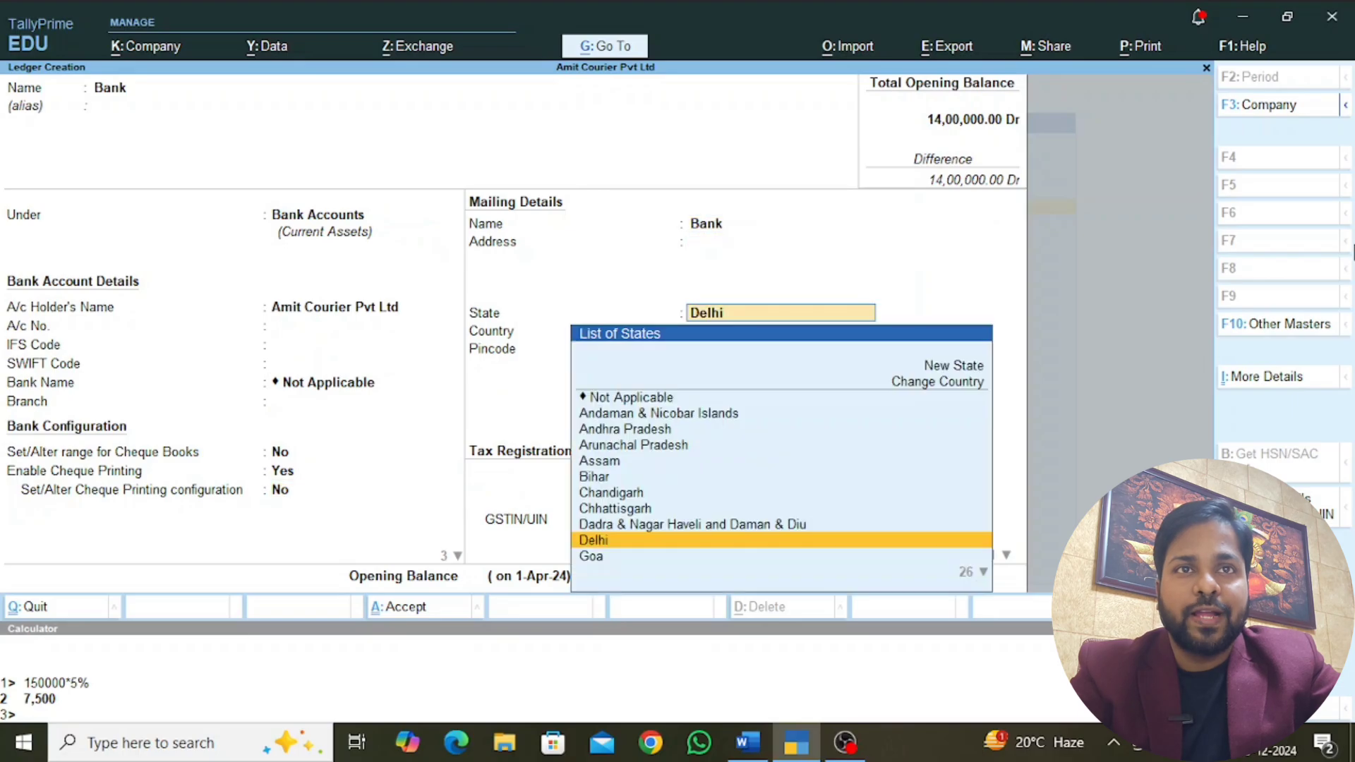
{"action": "key", "text": "Return"}
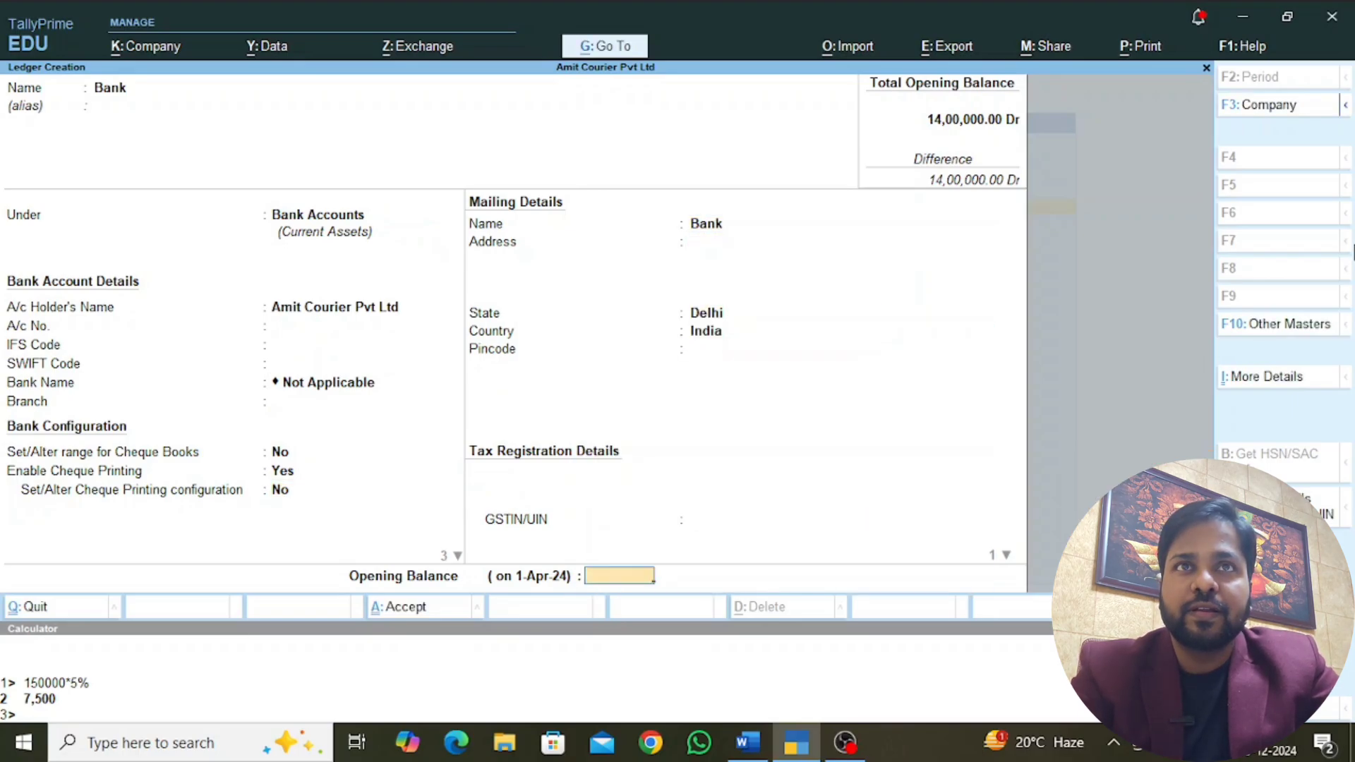
{"action": "key", "text": "alt+Tab"}
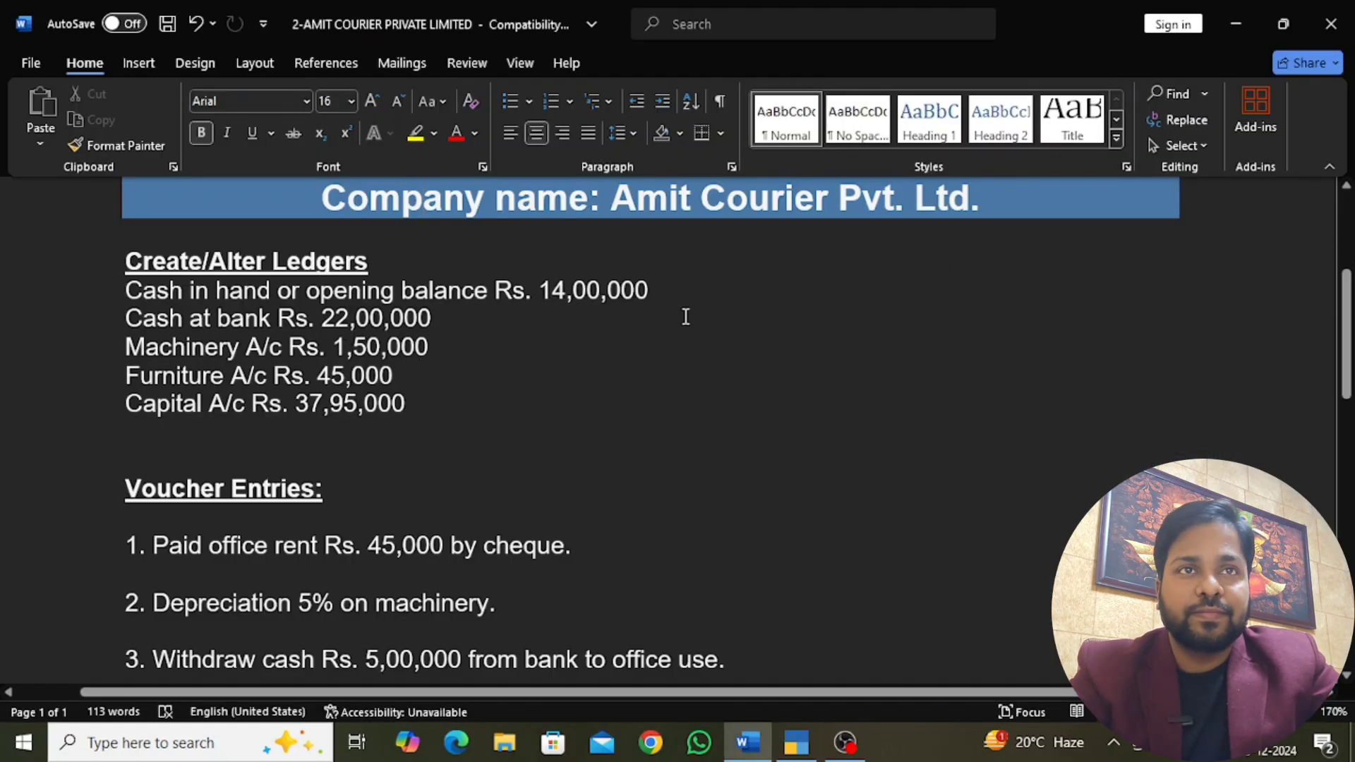
{"action": "key", "text": "alt+Tab"}
{"action": "type", "text": "2200000"}
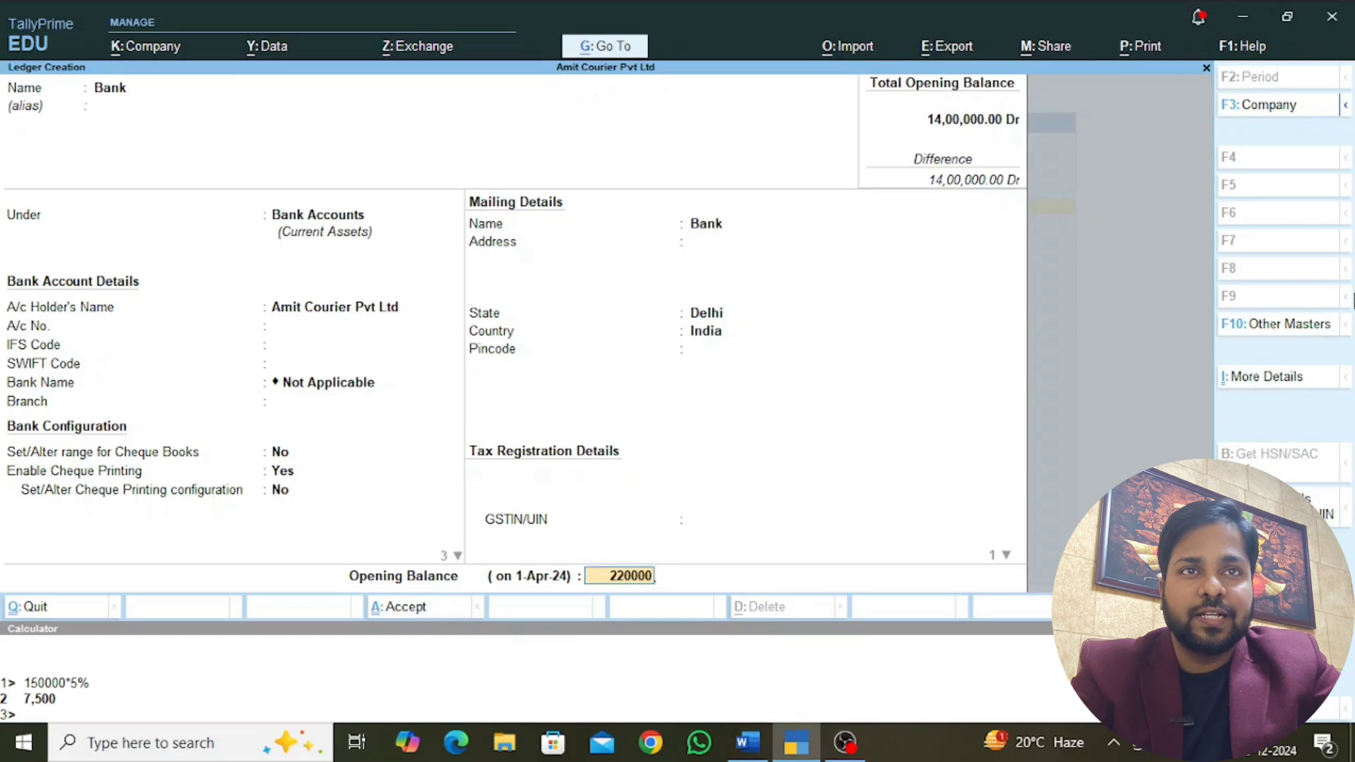
{"action": "key", "text": "Return"}
{"action": "key", "text": "Return"}
Step: Name the new ledger Machinery and place it under the Fixed Assets group
{"action": "key", "text": "alt+Tab"}
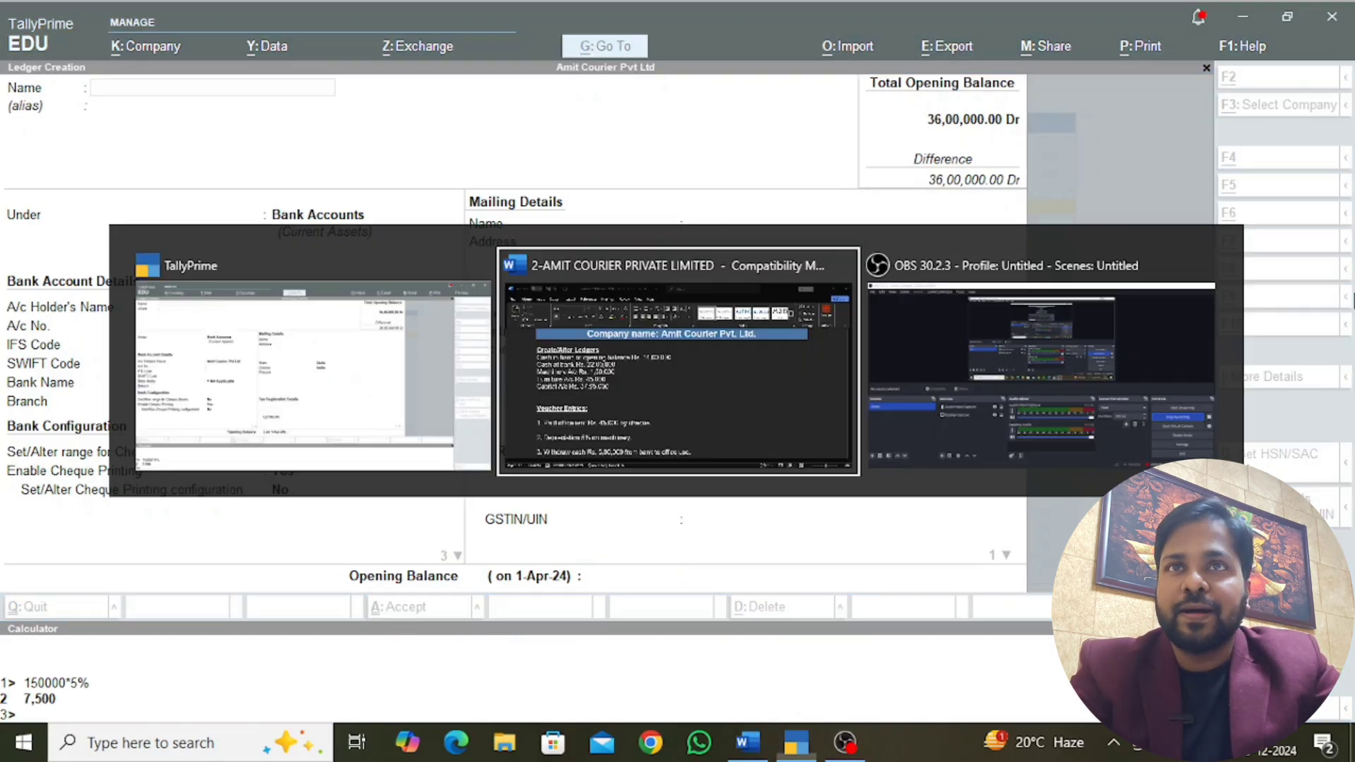
{"action": "key", "text": "alt+Tab"}
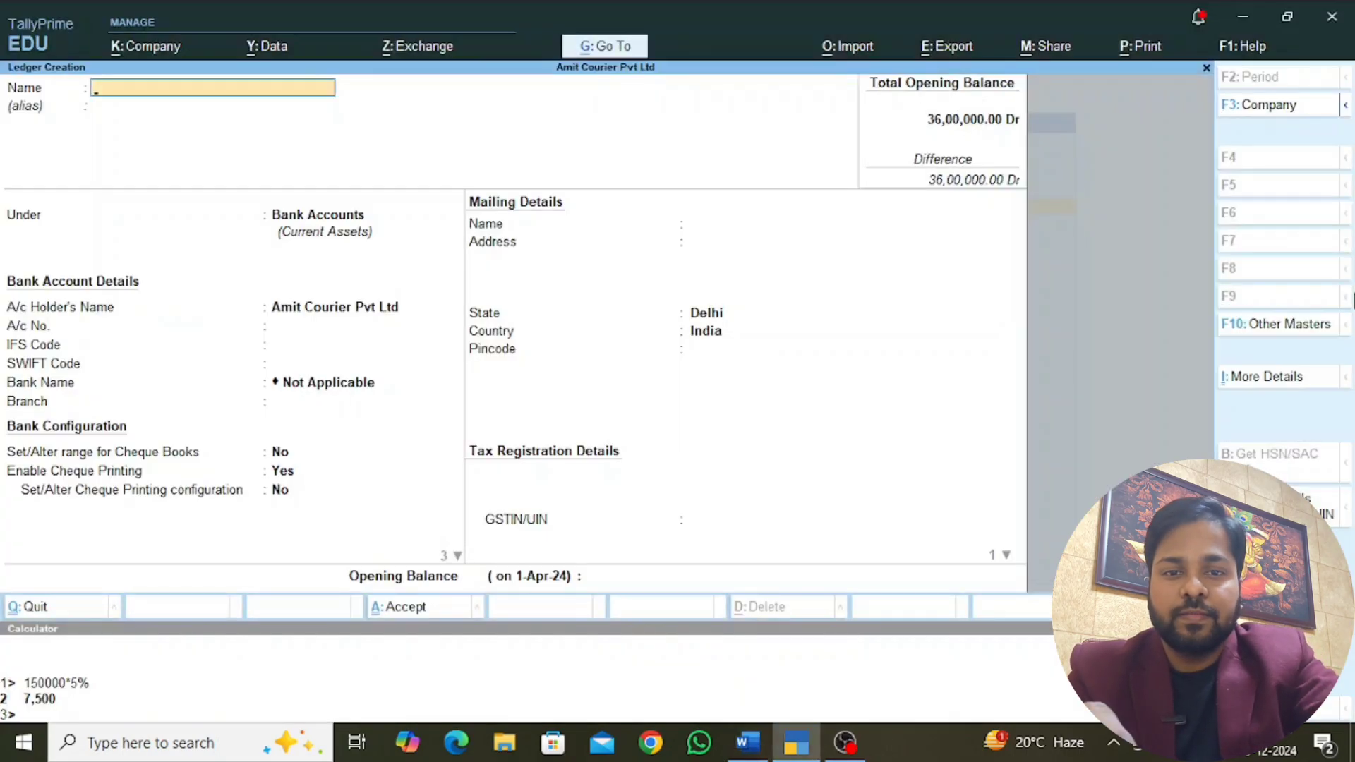
{"action": "type", "text": "Machinery"}
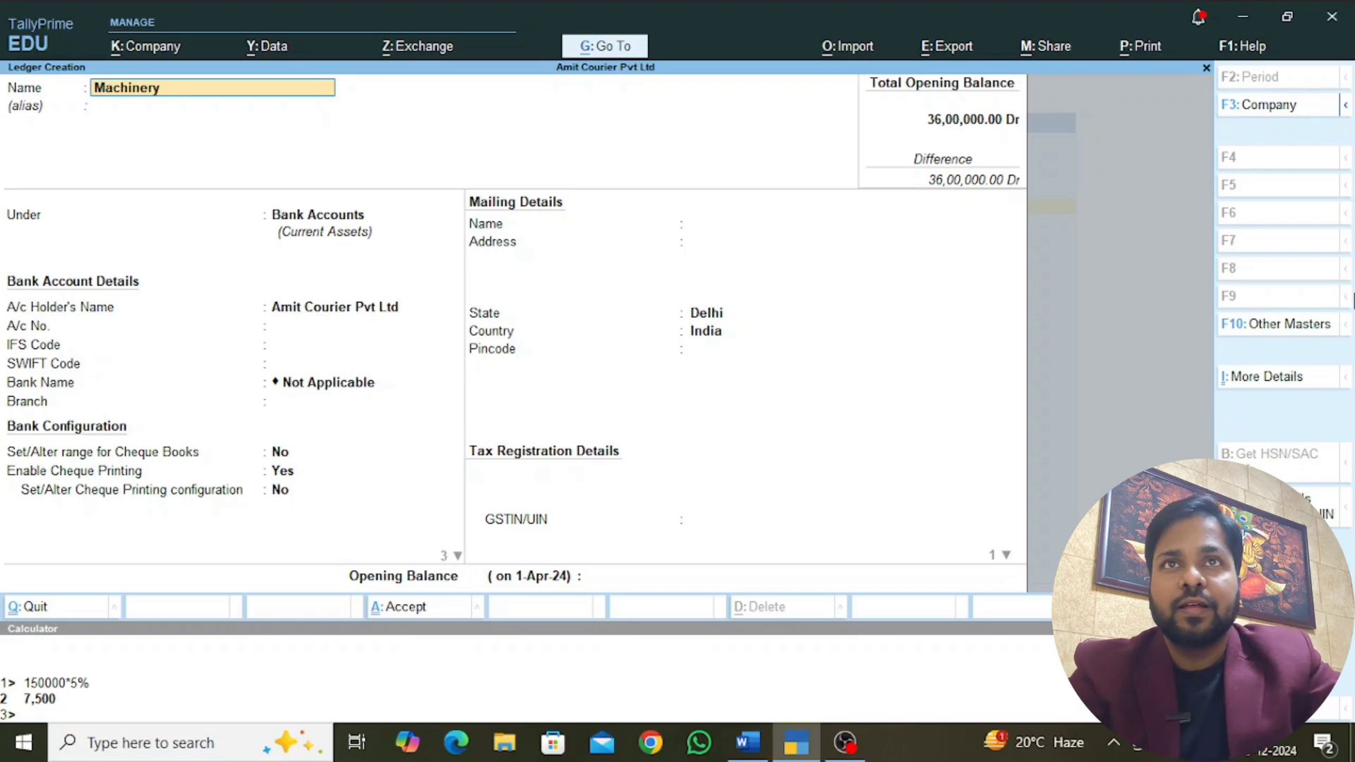
{"action": "key", "text": "Return"}
{"action": "type", "text": "f"}
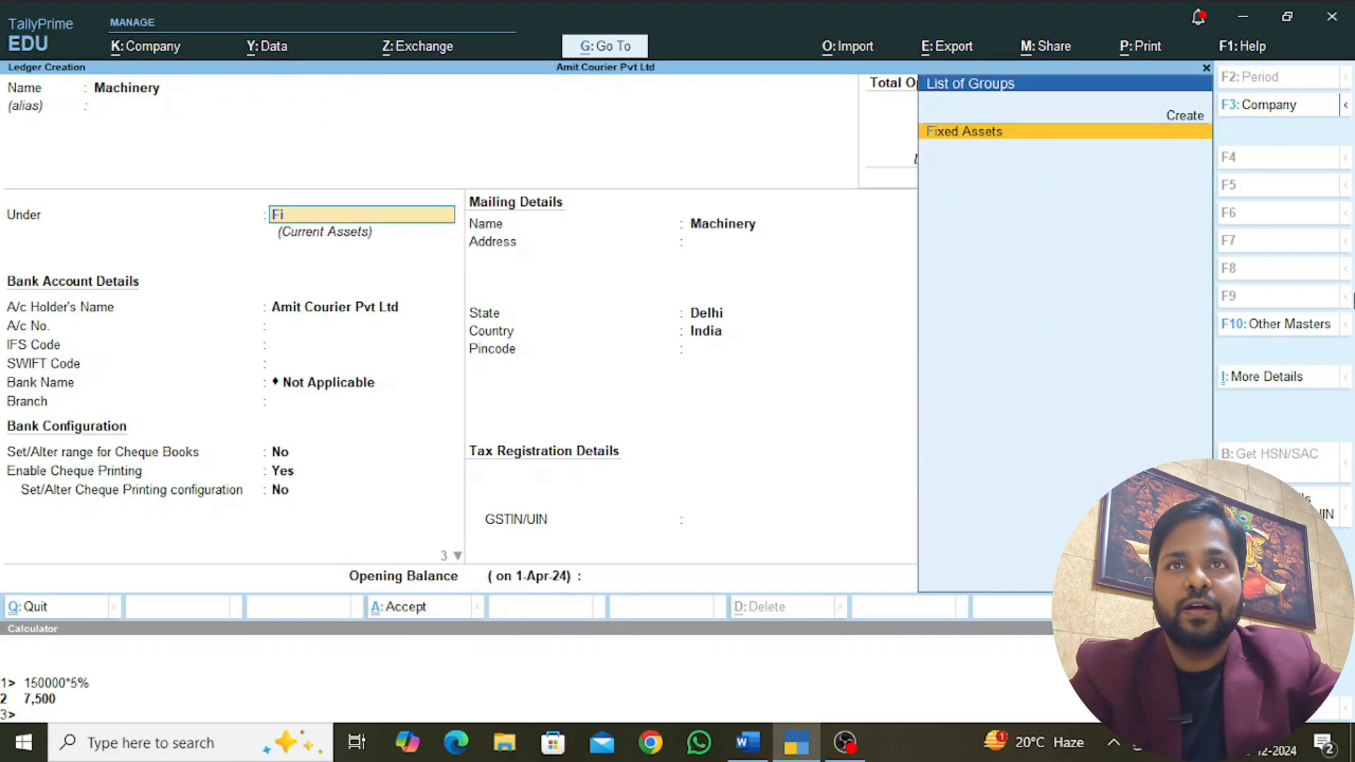
{"action": "key", "text": "Return"}
Step: Accept the default details for the Machinery ledger, set its opening balance to 1,50,000 Dr and save it
{"action": "key", "text": "Return"}
{"action": "key", "text": "Return"}
{"action": "key", "text": "Return"}
{"action": "key", "text": "Return"}
{"action": "key", "text": "Return"}
{"action": "key", "text": "Return"}
{"action": "key", "text": "Return"}
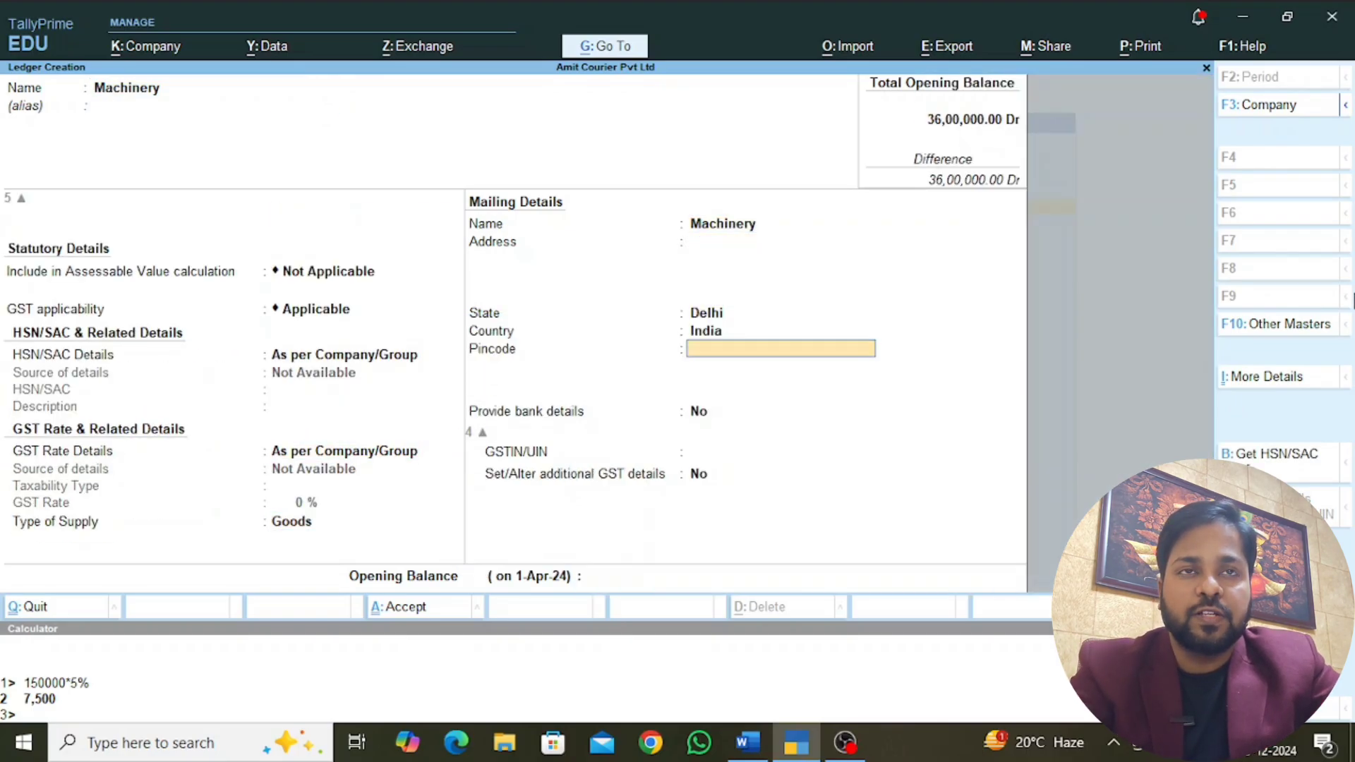
{"action": "key", "text": "Return"}
{"action": "type", "text": "150000"}
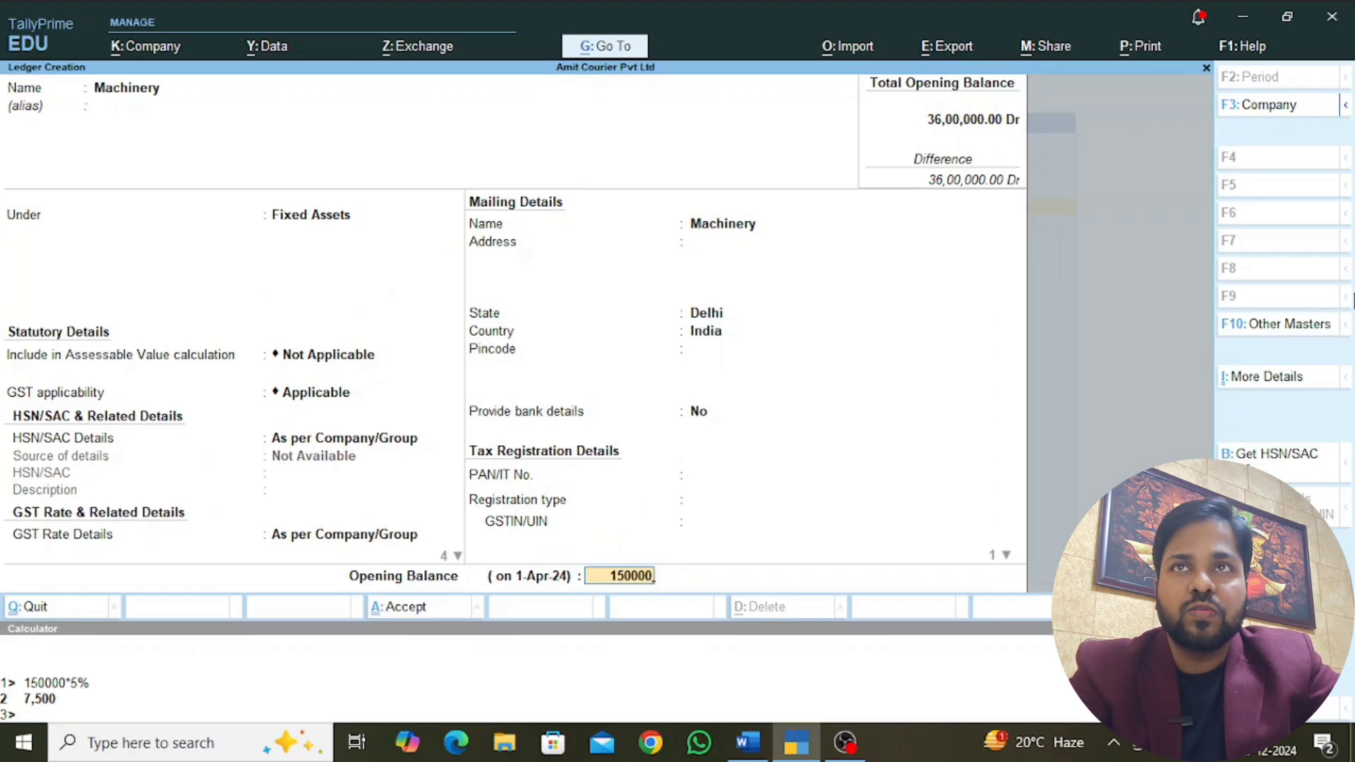
{"action": "key", "text": "Return"}
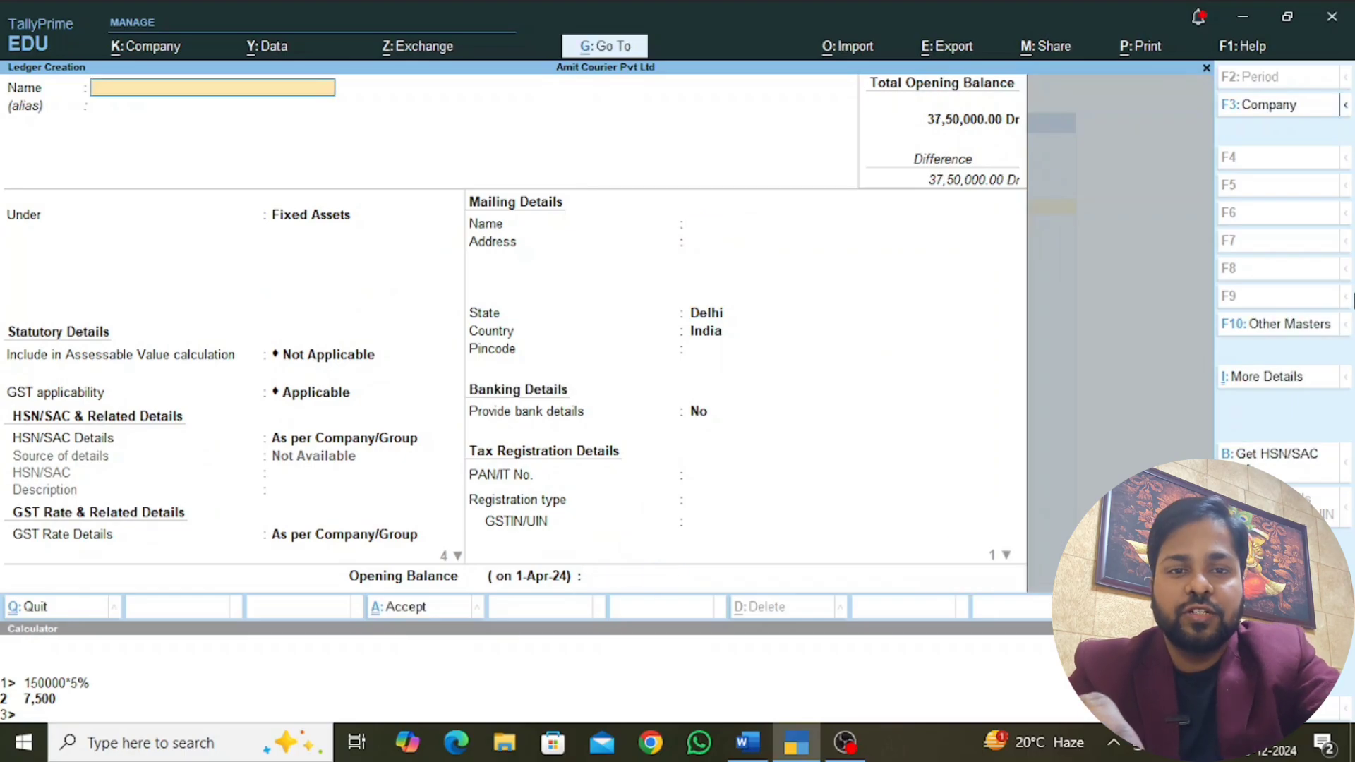
Step: Name the next ledger Furniture and keep it under the Fixed Assets group
{"action": "type", "text": "Furiture"}
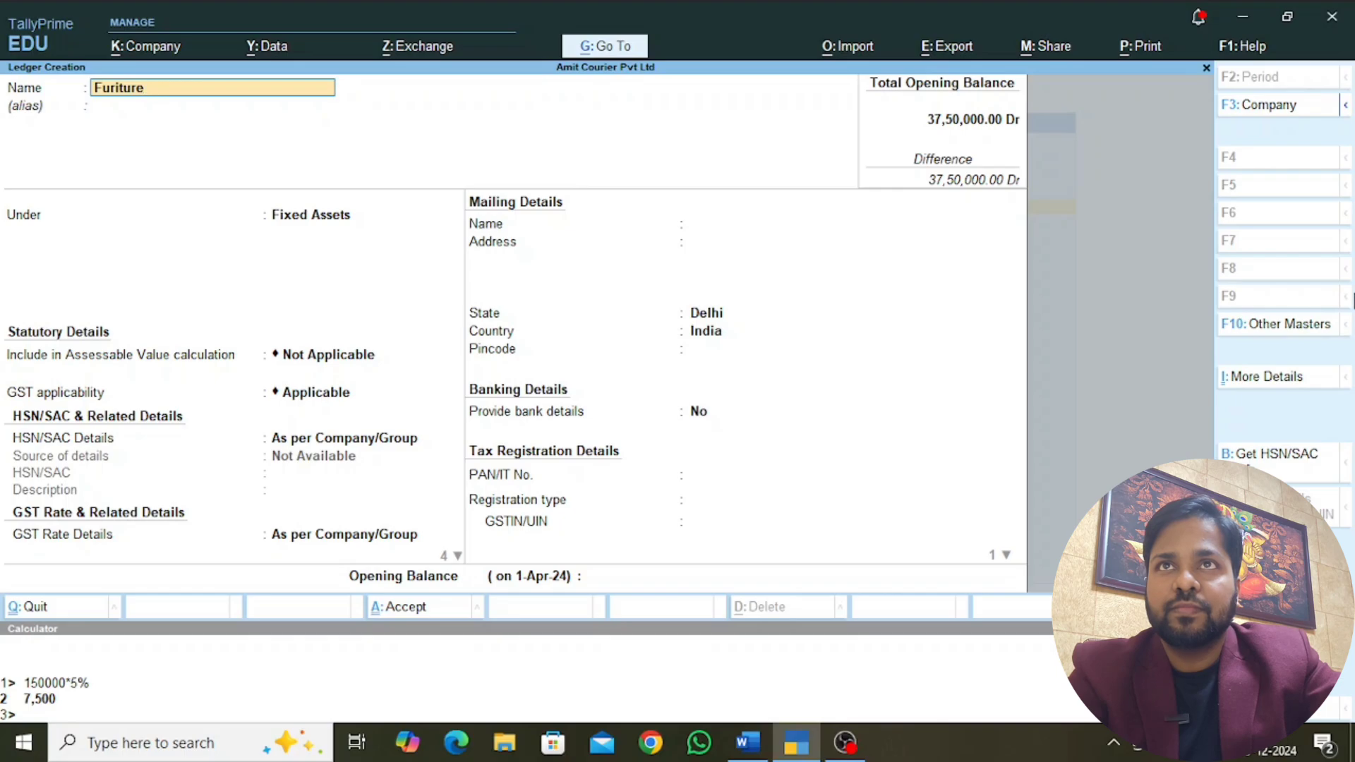
{"action": "key", "text": "BackSpace"}
{"action": "key", "text": "BackSpace"}
{"action": "key", "text": "BackSpace"}
{"action": "key", "text": "BackSpace"}
{"action": "key", "text": "BackSpace"}
{"action": "key", "text": "BackSpace"}
{"action": "key", "text": "BackSpace"}
{"action": "key", "text": "BackSpace"}
{"action": "type", "text": "Furni"}
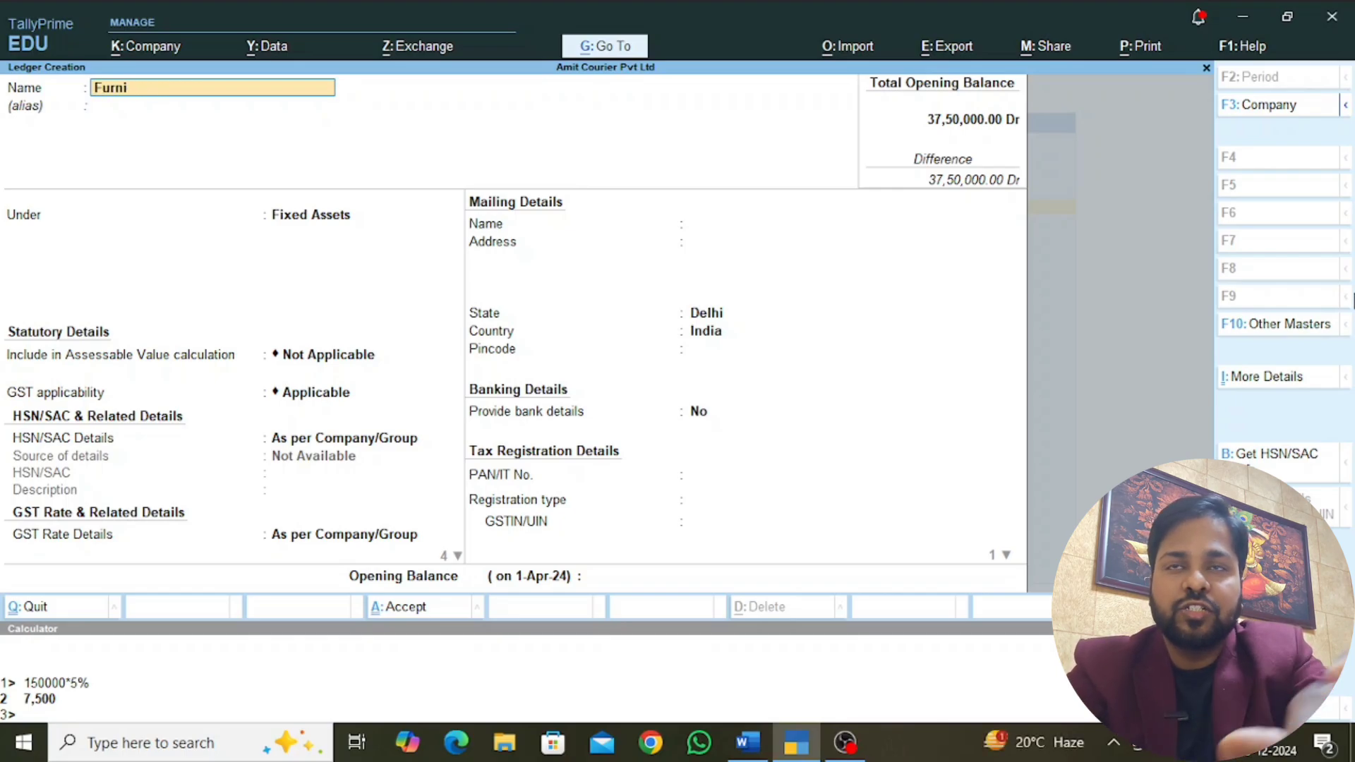
{"action": "type", "text": "ture"}
{"action": "key", "text": "Return"}
{"action": "key", "text": "Return"}
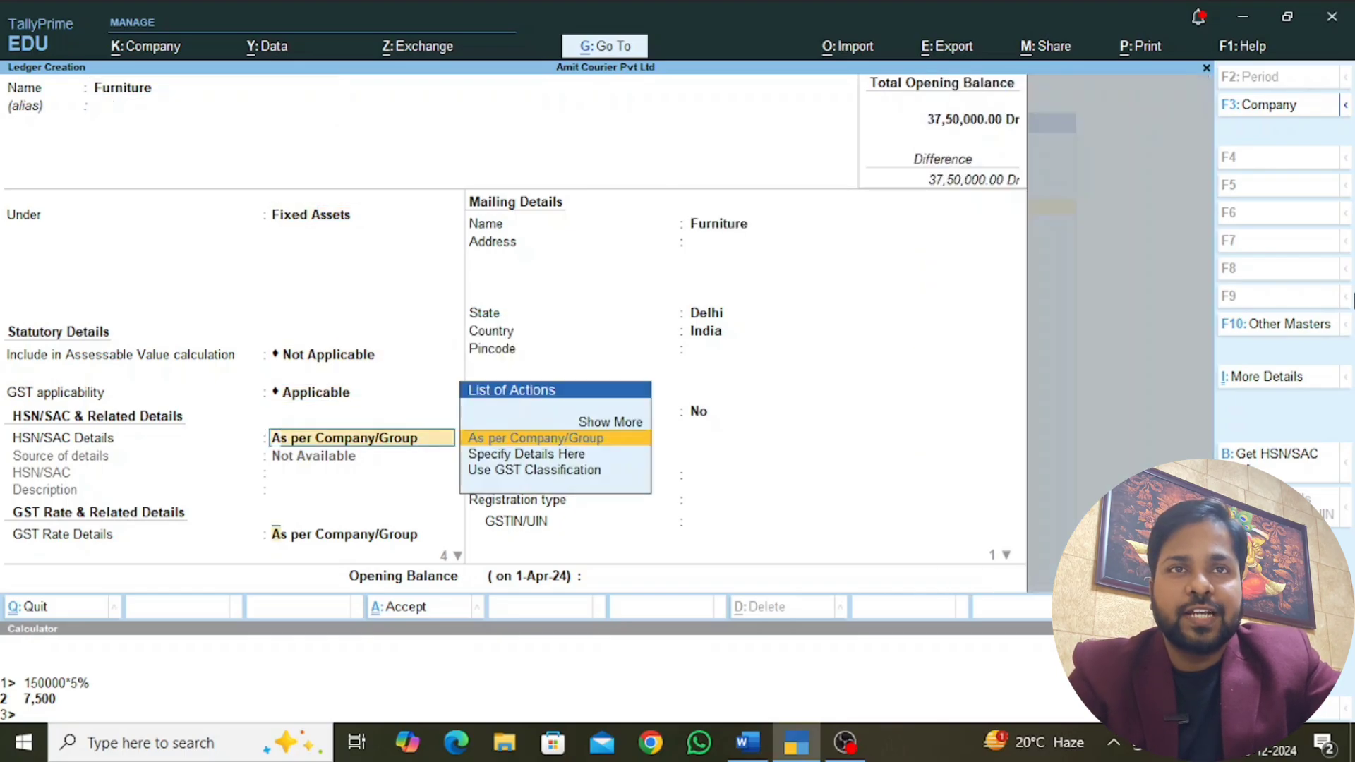
Step: Accept the default details for the Furniture ledger, set its opening balance to 45,000 Dr and save it
{"action": "key", "text": "Return"}
{"action": "key", "text": "Return"}
{"action": "key", "text": "Return"}
{"action": "key", "text": "Return"}
{"action": "key", "text": "Return"}
{"action": "key", "text": "Return"}
{"action": "key", "text": "Return"}
{"action": "key", "text": "Return"}
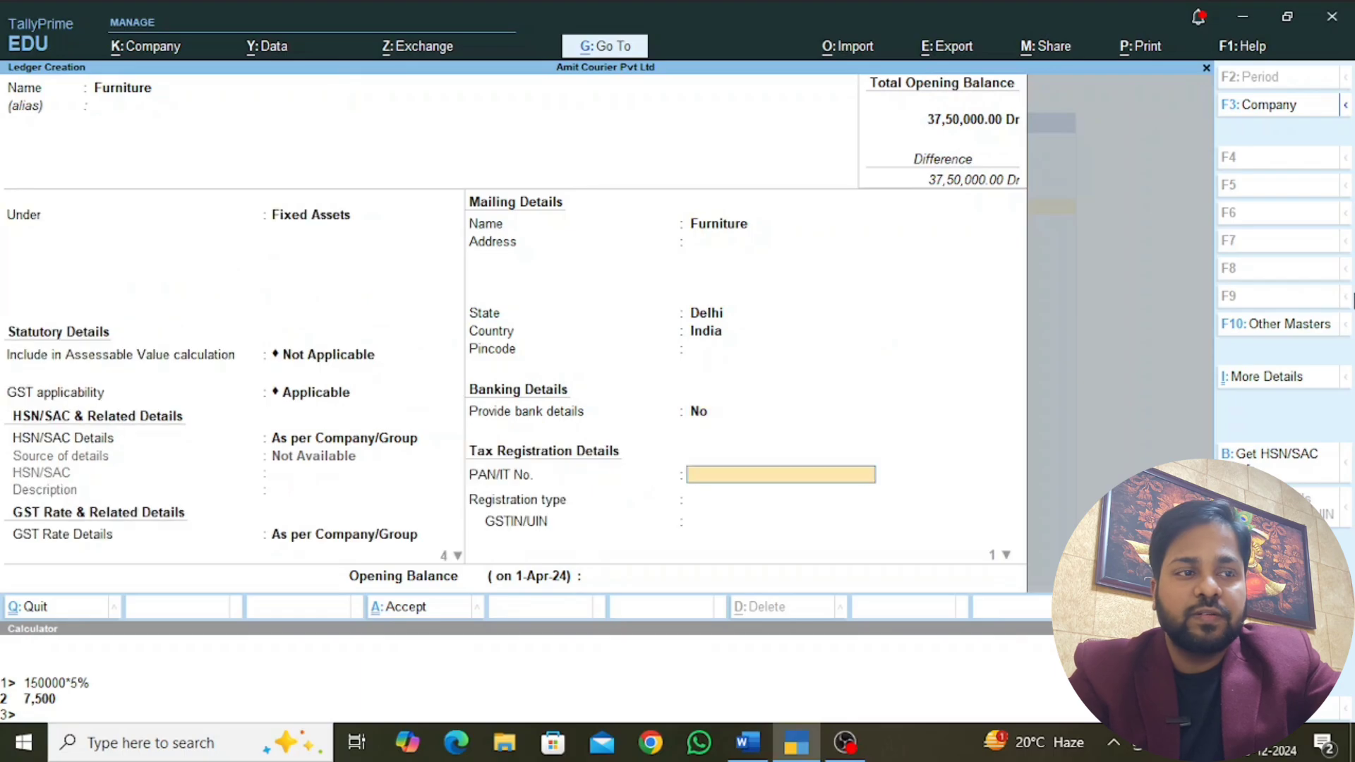
{"action": "type", "text": "45000"}
{"action": "key", "text": "Return"}
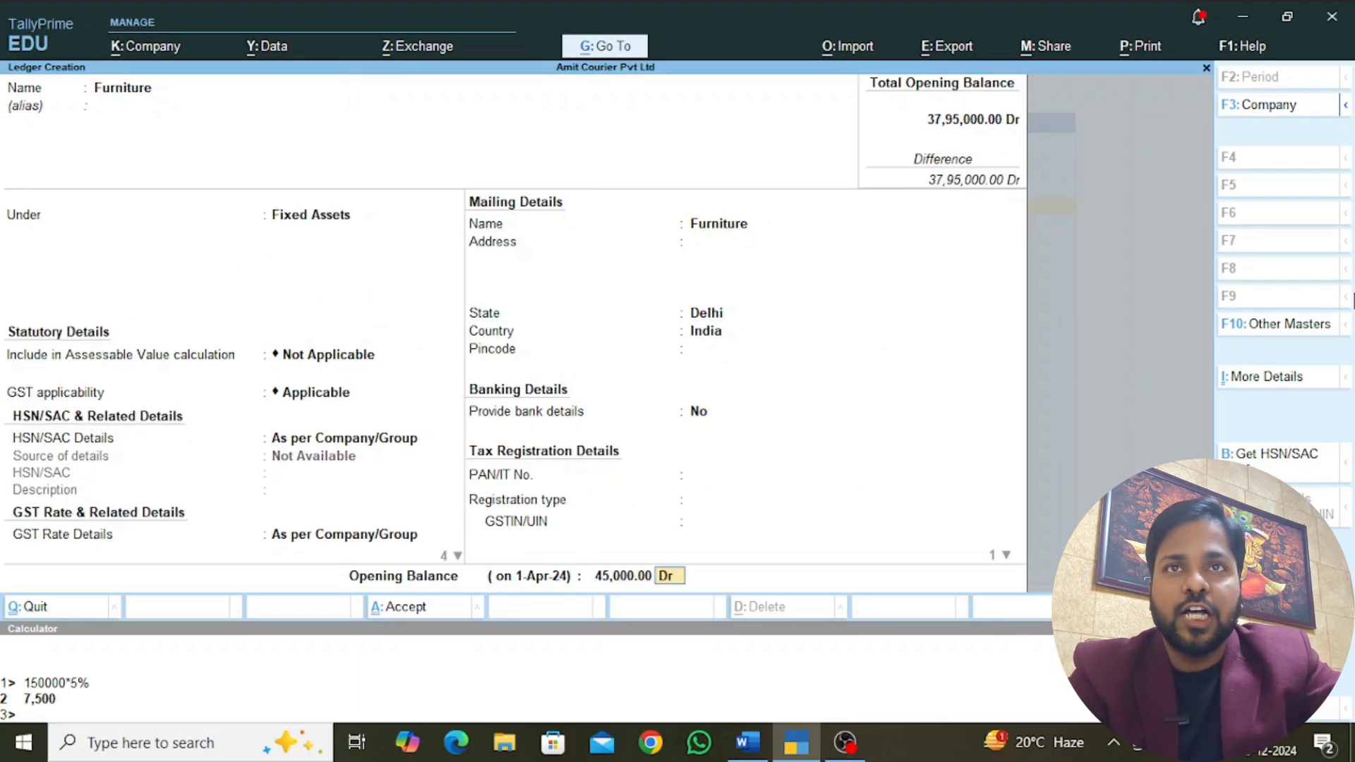
{"action": "key", "text": "Return"}
{"action": "key", "text": "Return"}
Step: Name the next ledger Capital and place it under the Capital Account group
{"action": "type", "text": "Cap"}
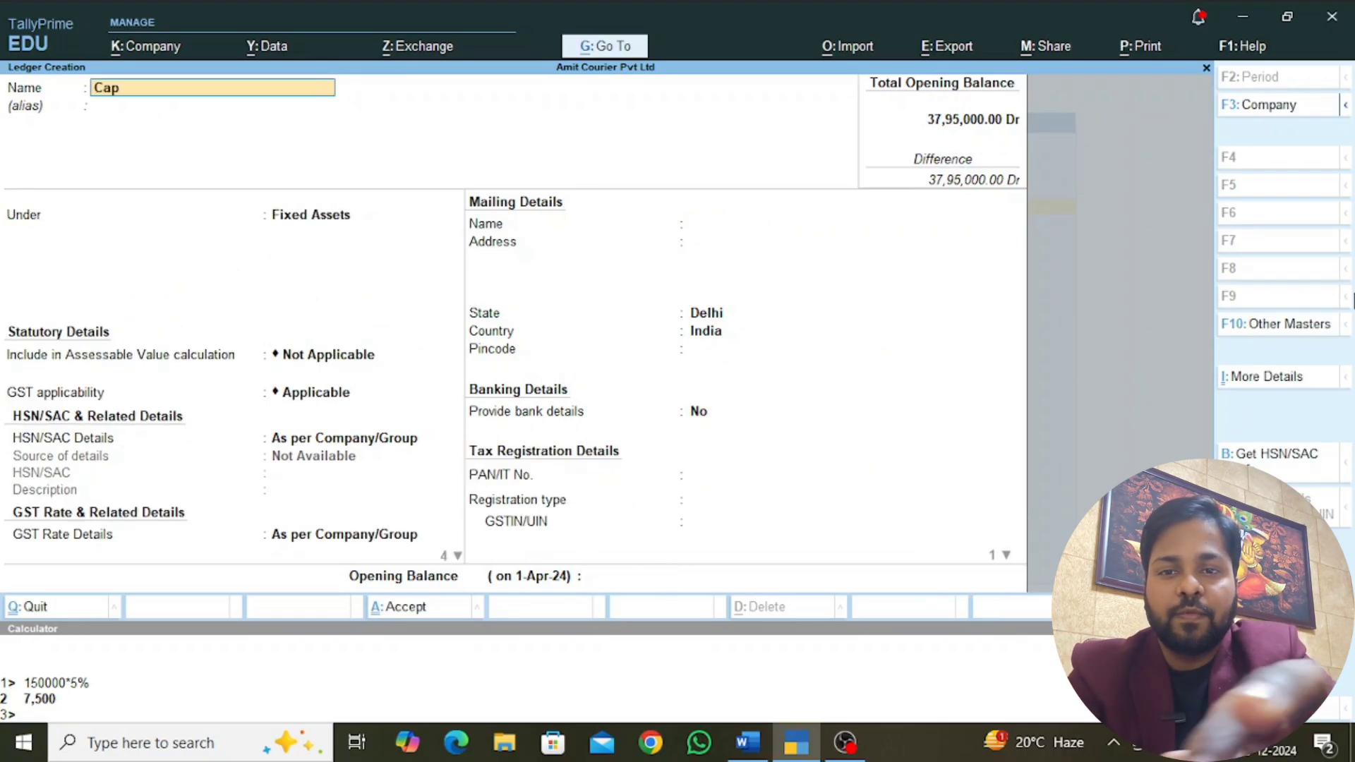
{"action": "type", "text": "ital"}
{"action": "key", "text": "Return"}
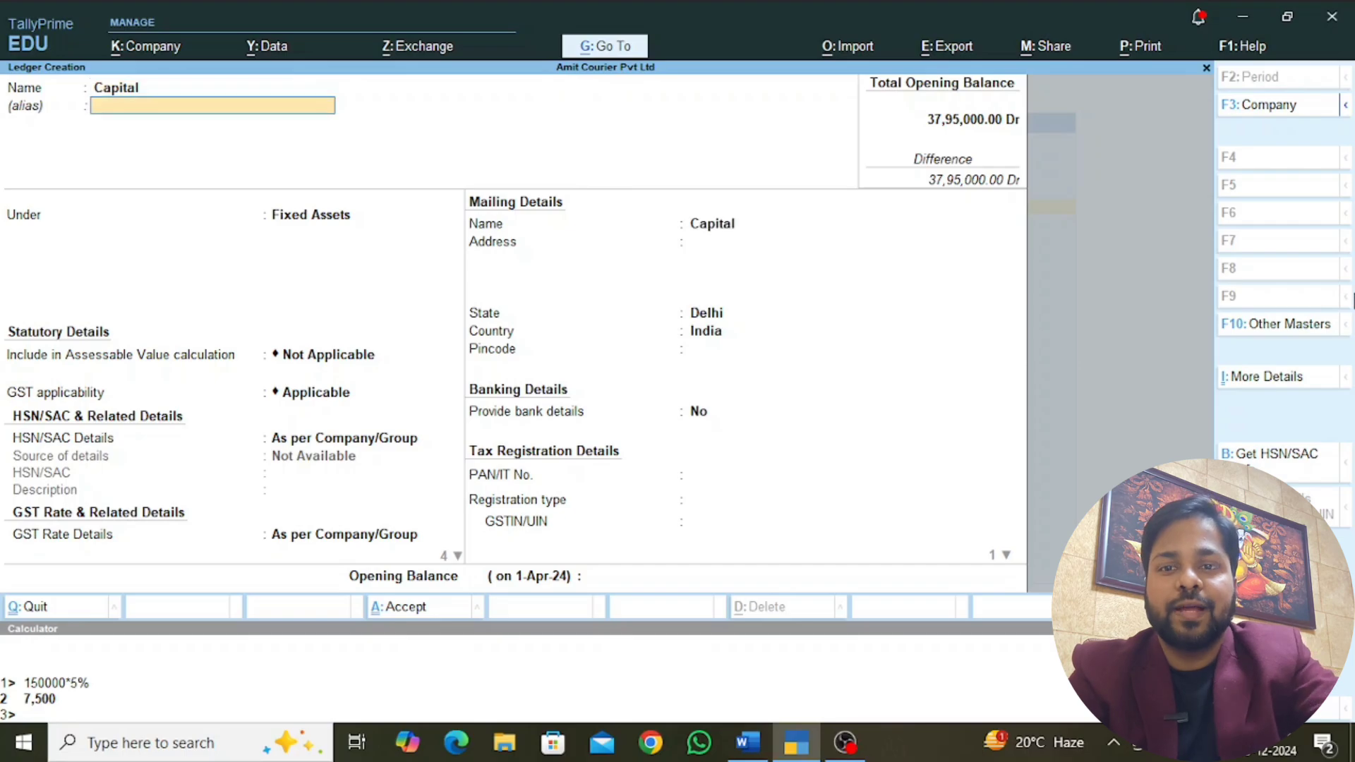
{"action": "key", "text": "Return"}
{"action": "type", "text": "Cap"}
{"action": "key", "text": "Return"}
Step: Accept the default details for the Capital ledger, set its opening balance to 37,95,000 Cr and save it
{"action": "key", "text": "Return"}
{"action": "key", "text": "Return"}
{"action": "key", "text": "Return"}
{"action": "key", "text": "Return"}
{"action": "key", "text": "Return"}
{"action": "key", "text": "Return"}
{"action": "key", "text": "Return"}
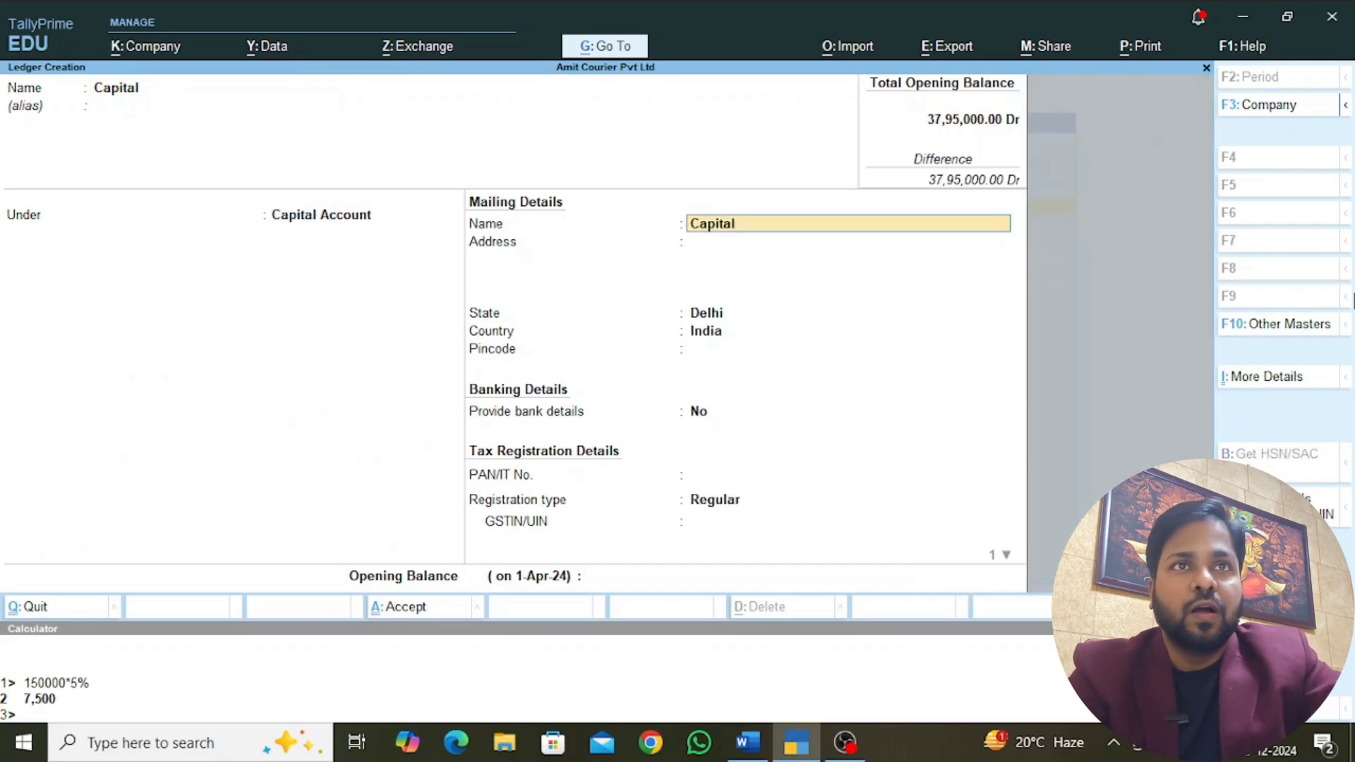
{"action": "key", "text": "Return"}
{"action": "key", "text": "Return"}
{"action": "key", "text": "Return"}
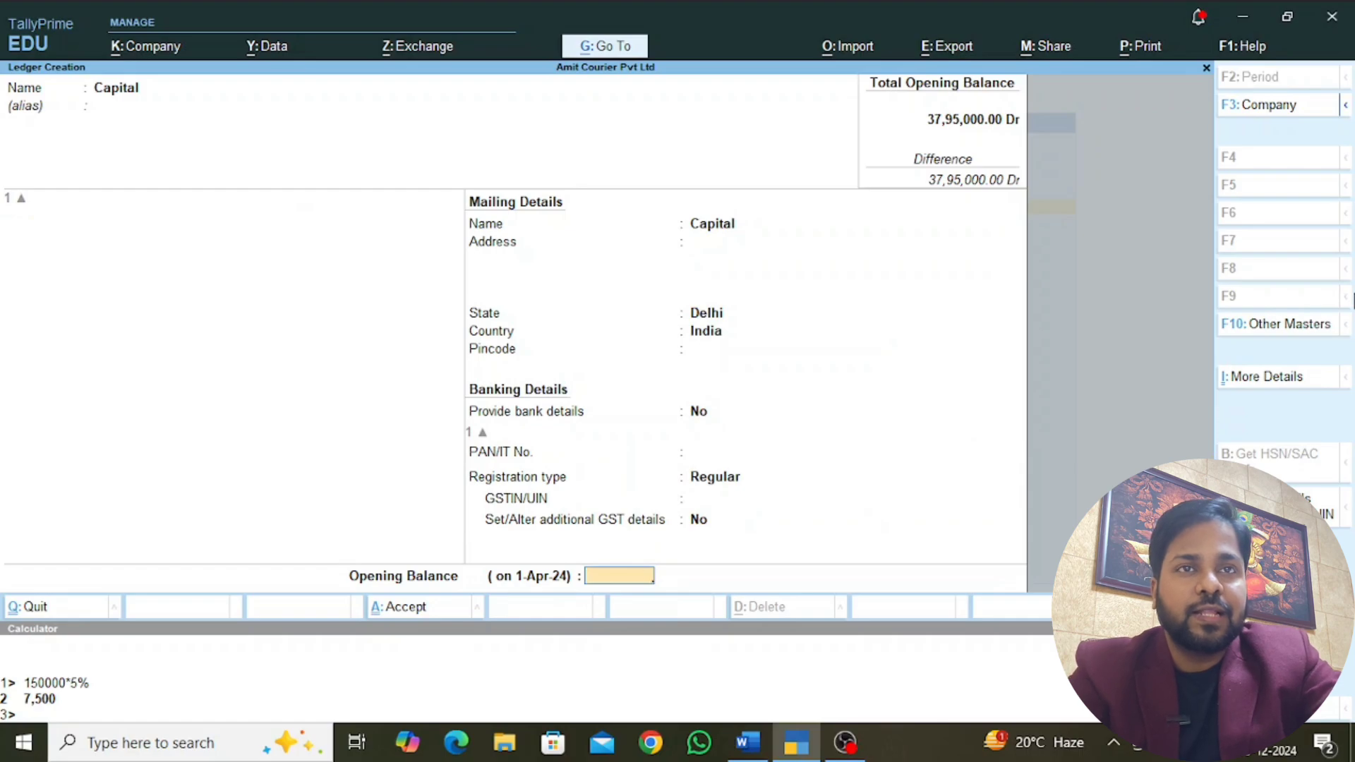
{"action": "type", "text": "37,95,000"}
{"action": "key", "text": "Return"}
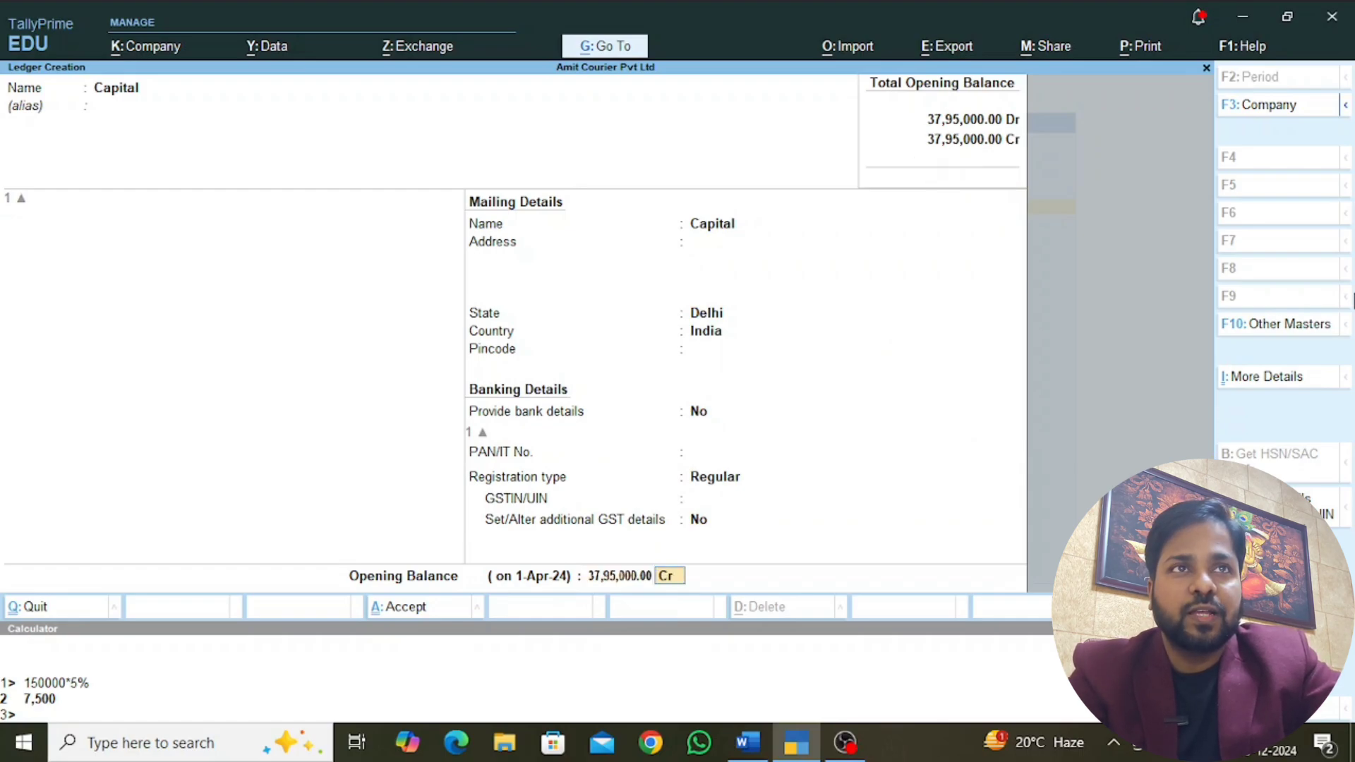
{"action": "key", "text": "Return"}
{"action": "key", "text": "Return"}
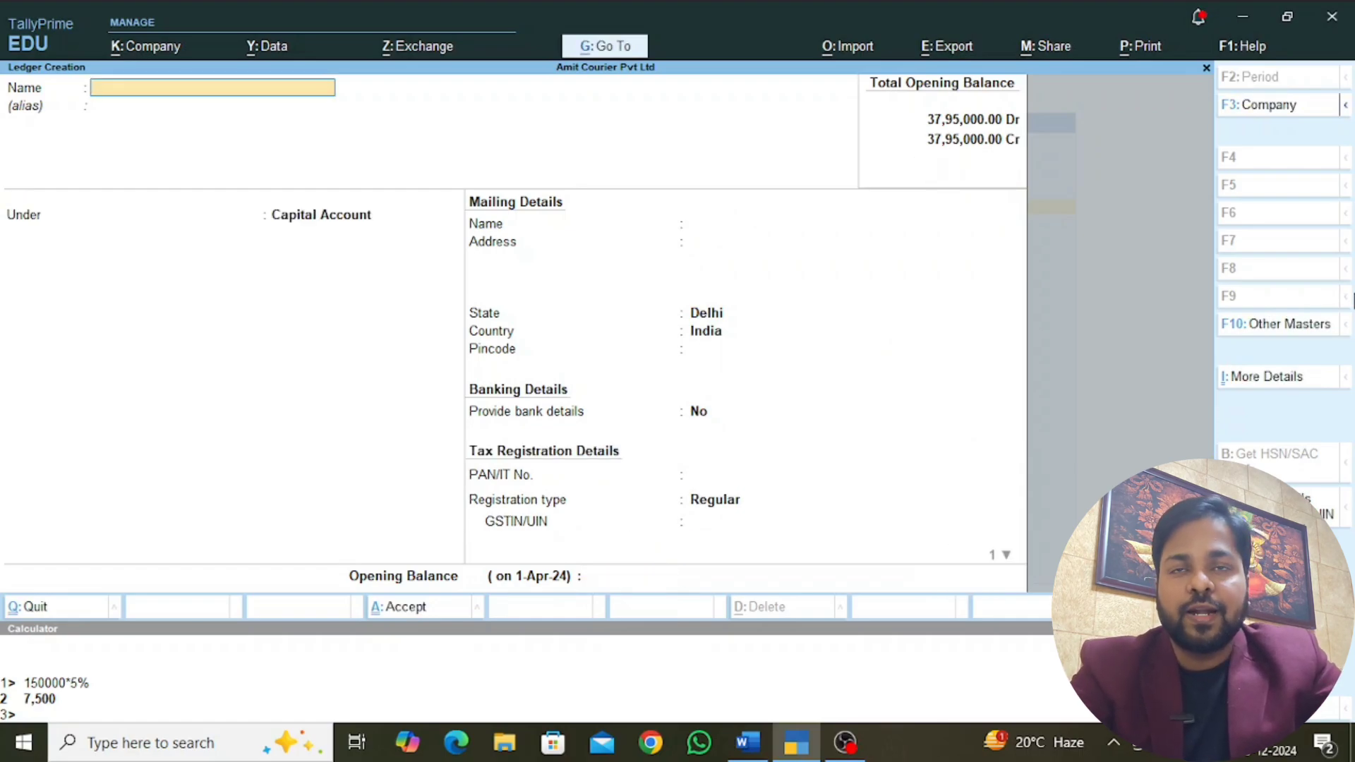
Step: Switch to the practice question in Word and read its list of voucher entries
{"action": "key", "text": "alt+Tab"}
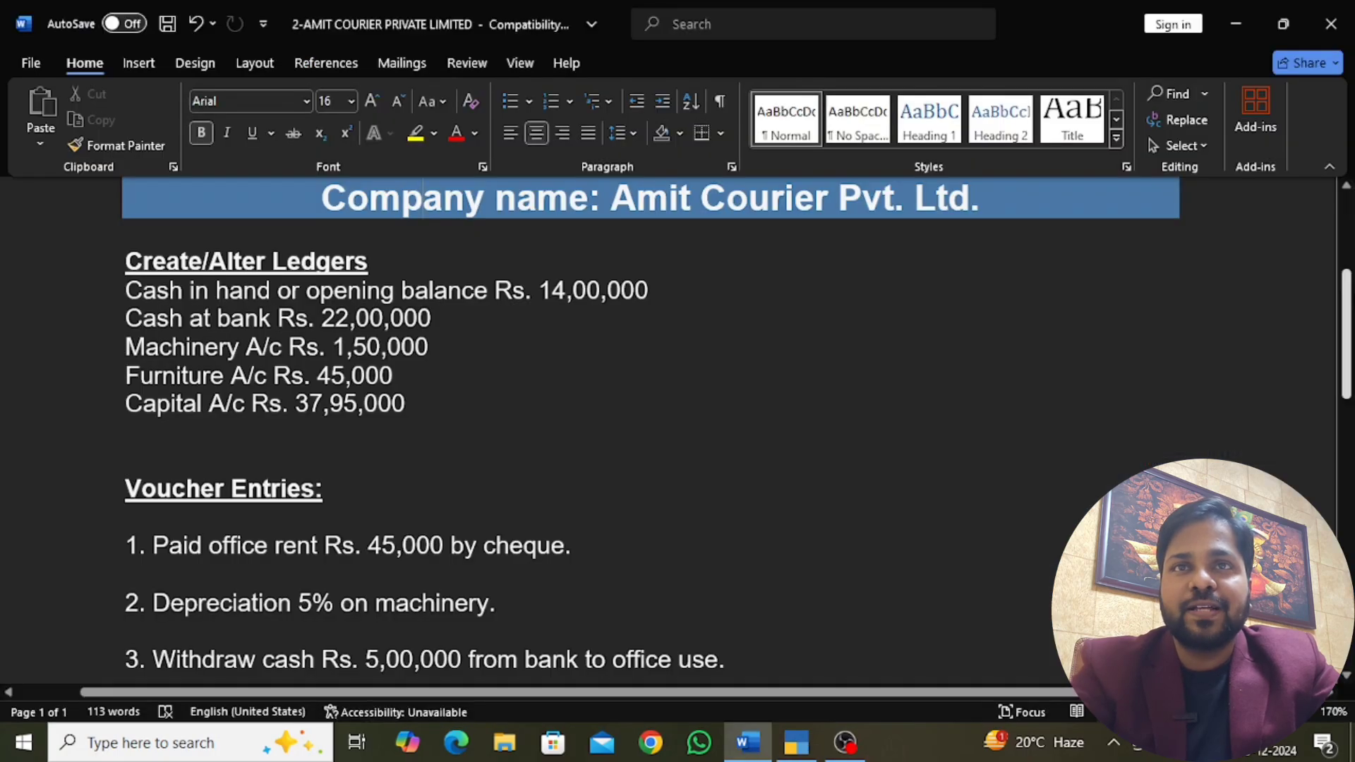
{"action": "scroll", "coordinate": [1004, 352], "scroll_direction": "down", "scroll_amount": 2}
{"action": "scroll", "coordinate": [925, 352], "scroll_direction": "down", "scroll_amount": 1}
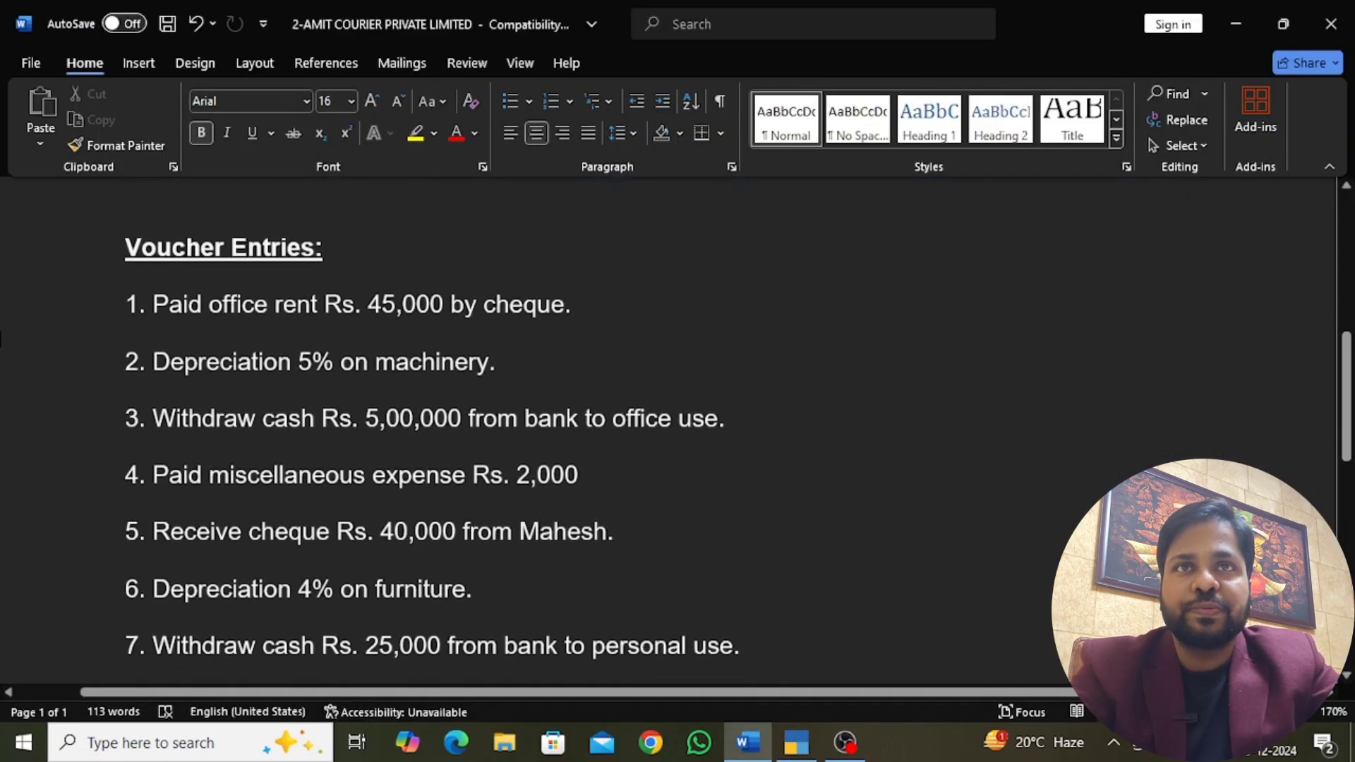
Step: Return to TallyPrime, leave ledger creation and open a new payment voucher
{"action": "key", "text": "alt+Tab"}
{"action": "key", "text": "Escape"}
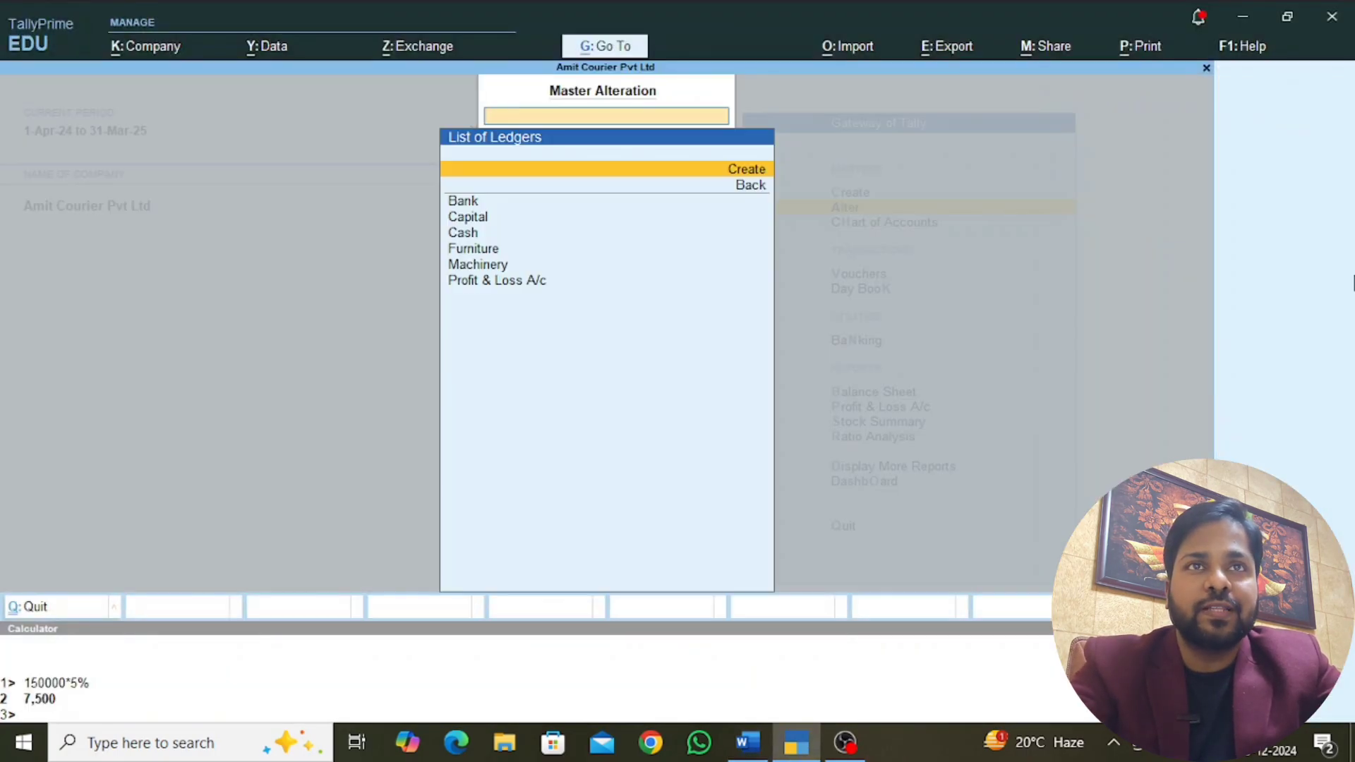
{"action": "key", "text": "Escape"}
{"action": "key", "text": "Escape"}
{"action": "key", "text": "Down"}
{"action": "key", "text": "Down"}
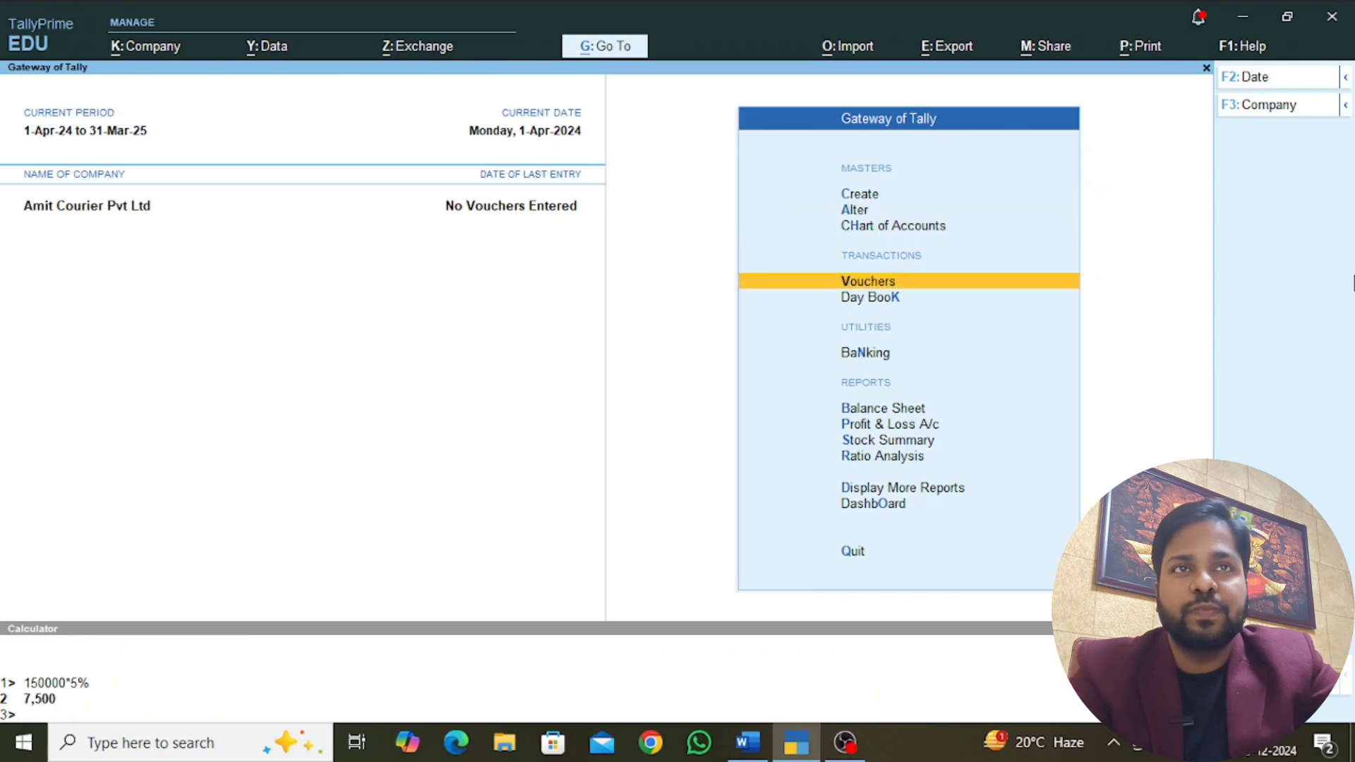
{"action": "key", "text": "Return"}
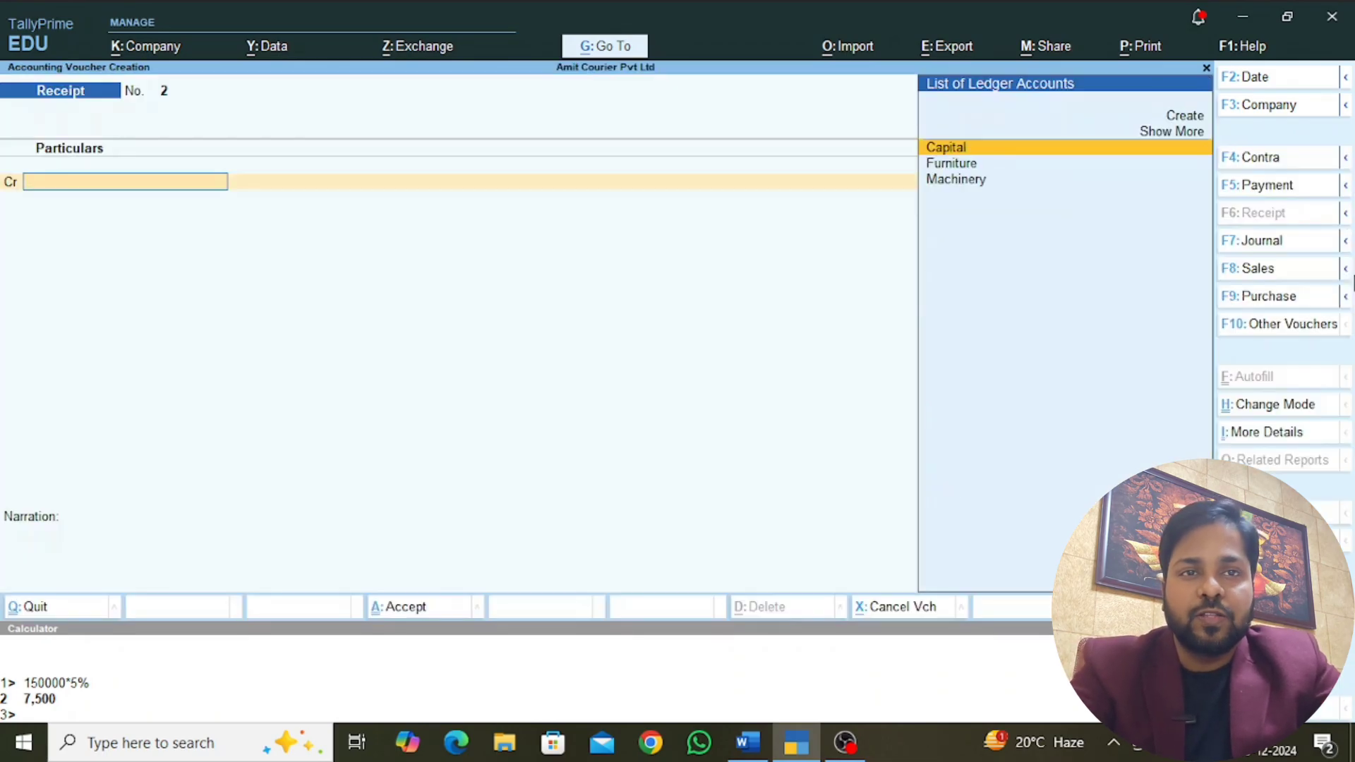
{"action": "key", "text": "F5"}
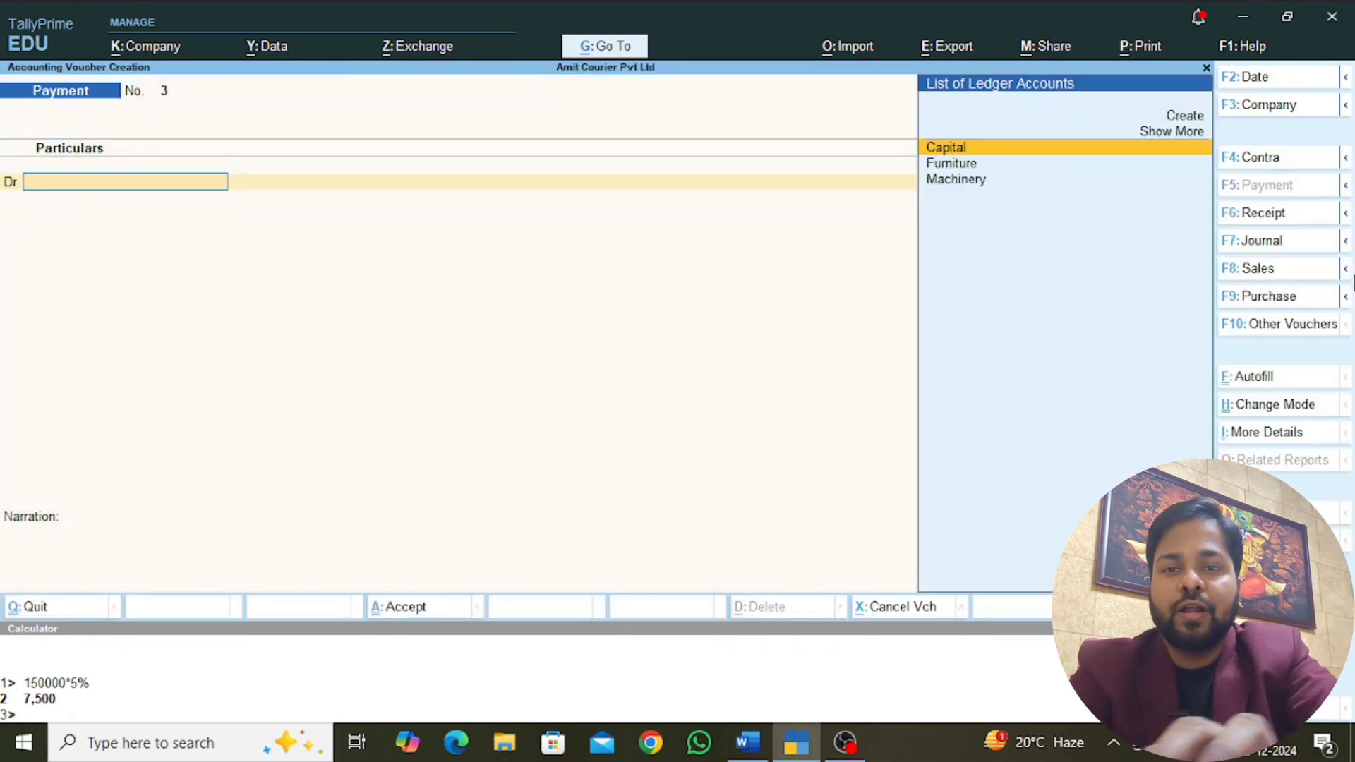
Step: Create a Rent ledger under Indirect Expenses from within the payment voucher
{"action": "key", "text": "alt+c"}
{"action": "type", "text": "Rent"}
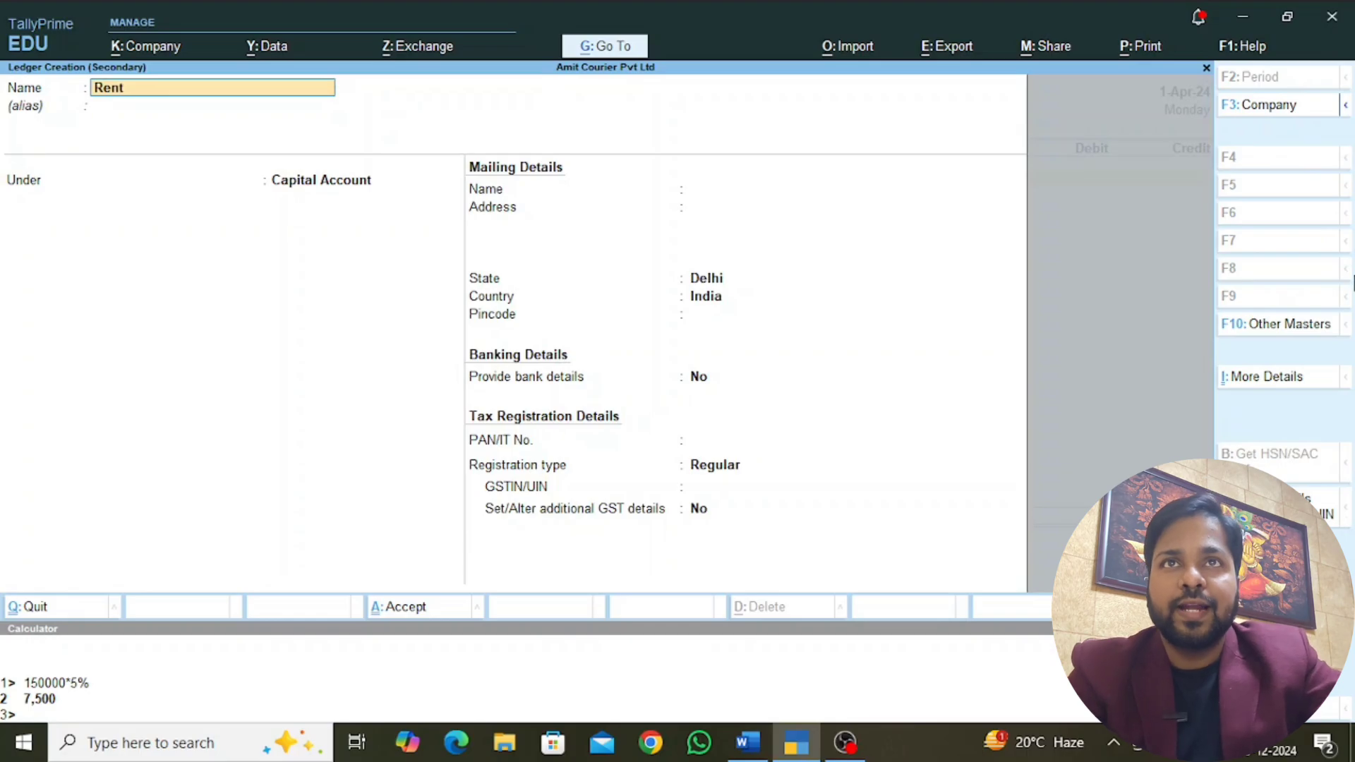
{"action": "key", "text": "Return"}
{"action": "type", "text": "Ind"}
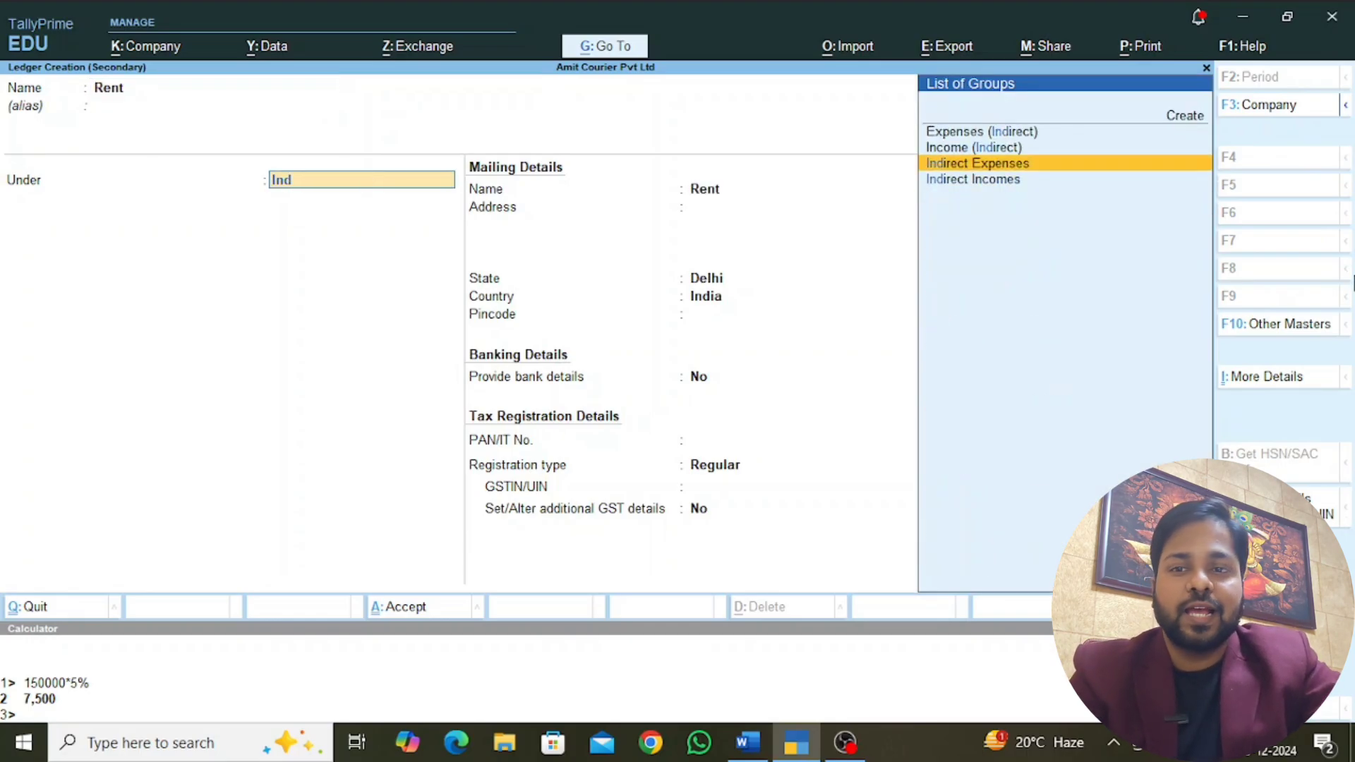
{"action": "key", "text": "Return"}
{"action": "key", "text": "ctrl+a"}
Step: Debit Rent with 45,000, credit Bank with the same amount and save the payment voucher
{"action": "type", "text": "45000"}
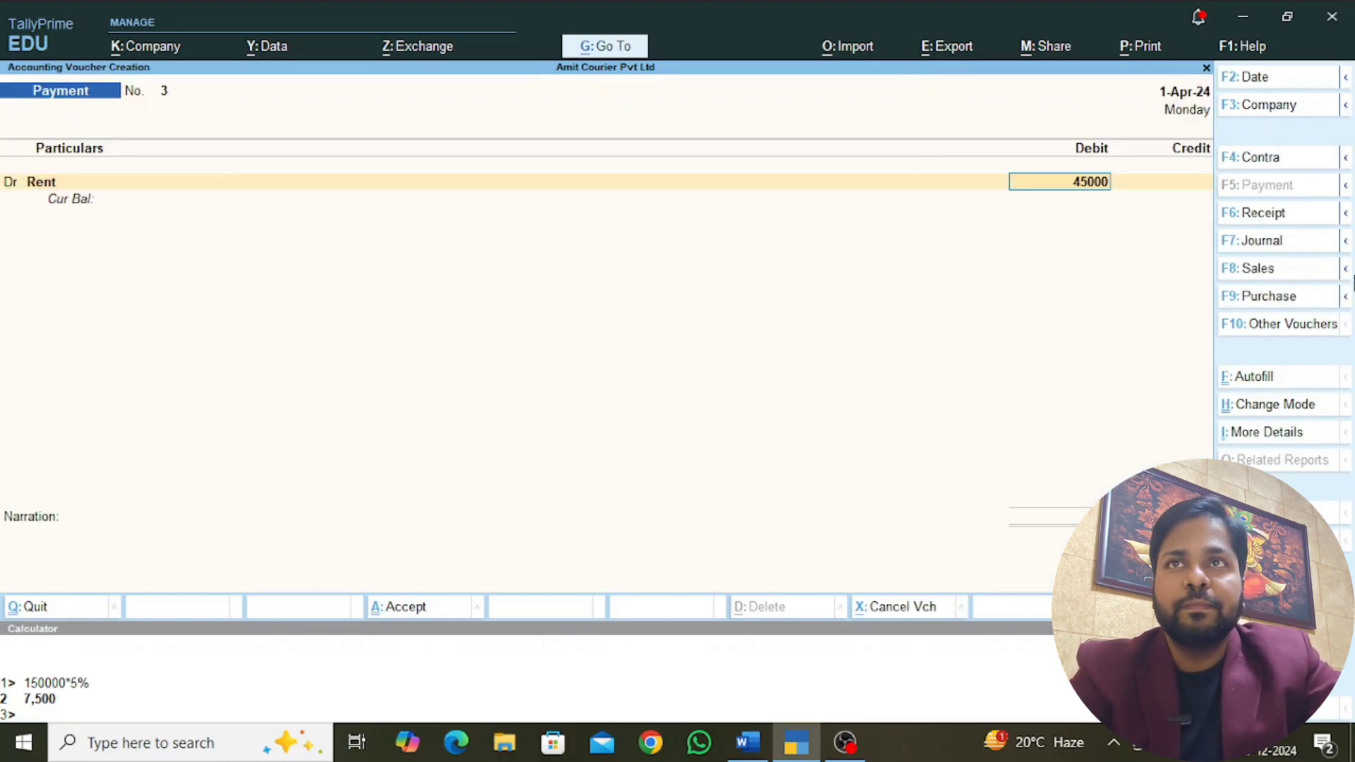
{"action": "key", "text": "Return"}
{"action": "type", "text": "B"}
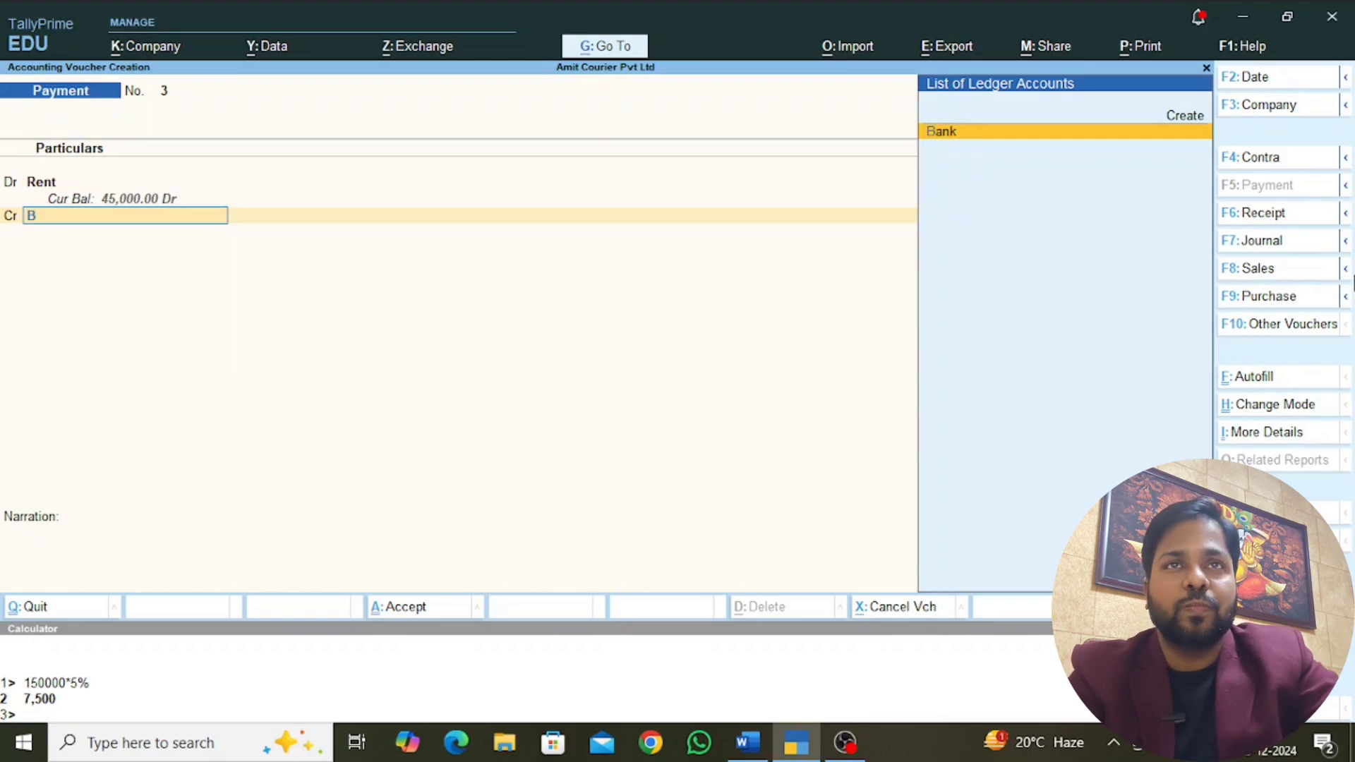
{"action": "type", "text": "a"}
{"action": "key", "text": "Return"}
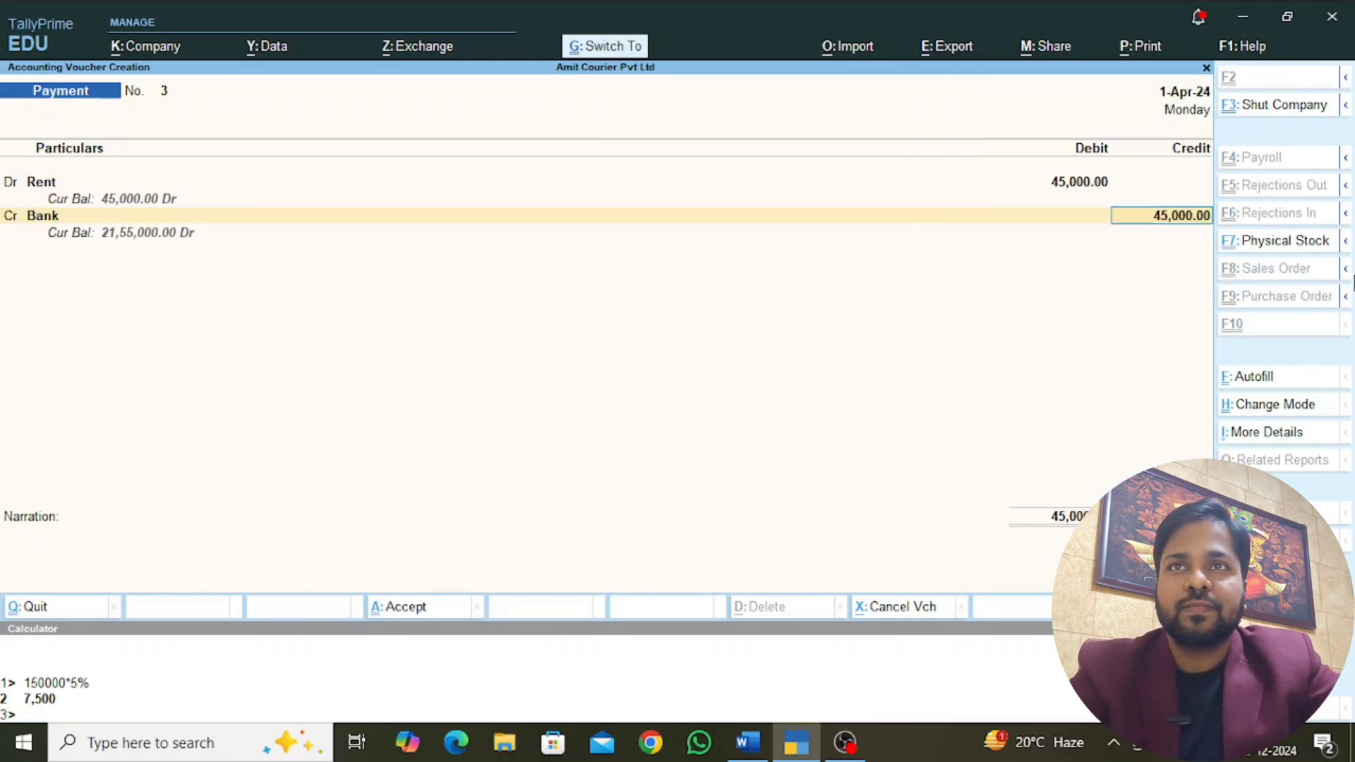
{"action": "key", "text": "ctrl+a"}
Step: Check the machinery depreciation entry and machinery value in the Word question, and open a journal voucher in TallyPrime
{"action": "key", "text": "alt+Tab"}
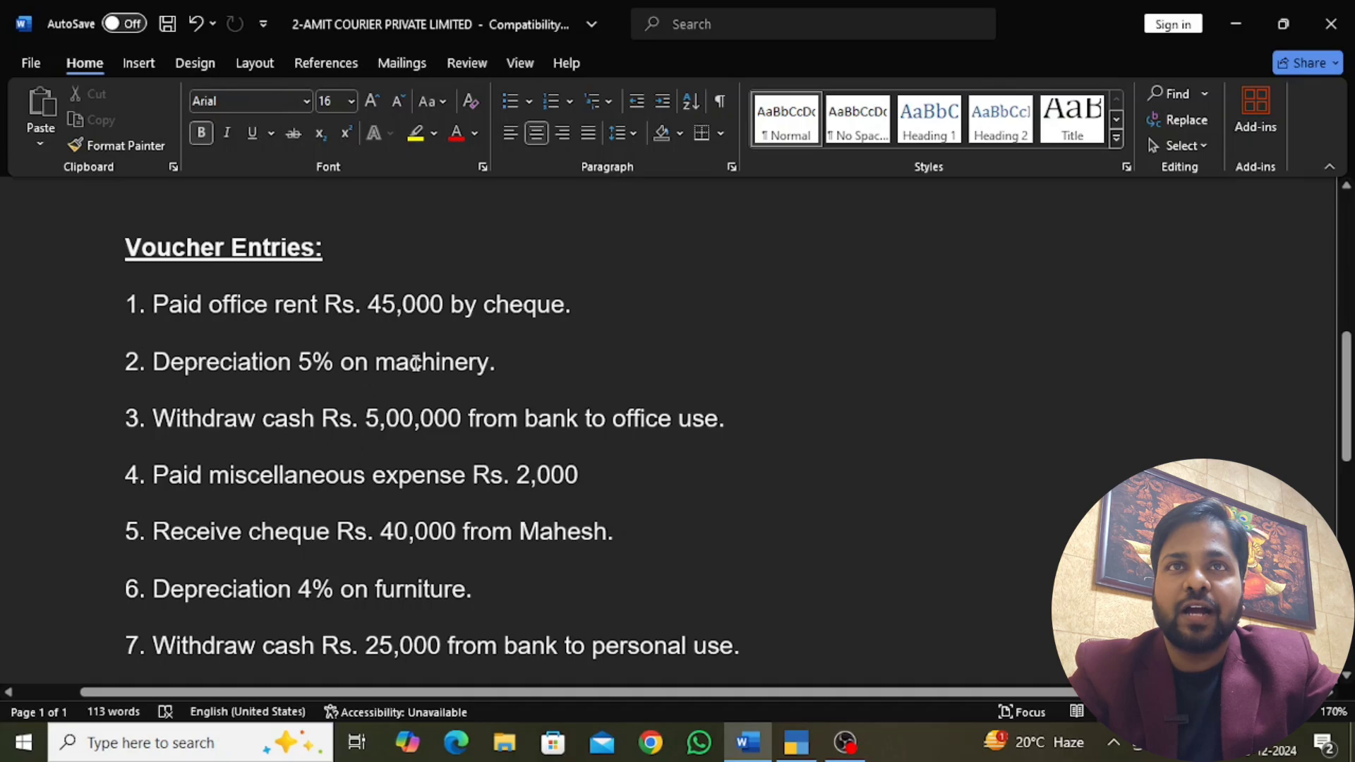
{"action": "scroll", "coordinate": [416, 362], "scroll_direction": "up", "scroll_amount": 3}
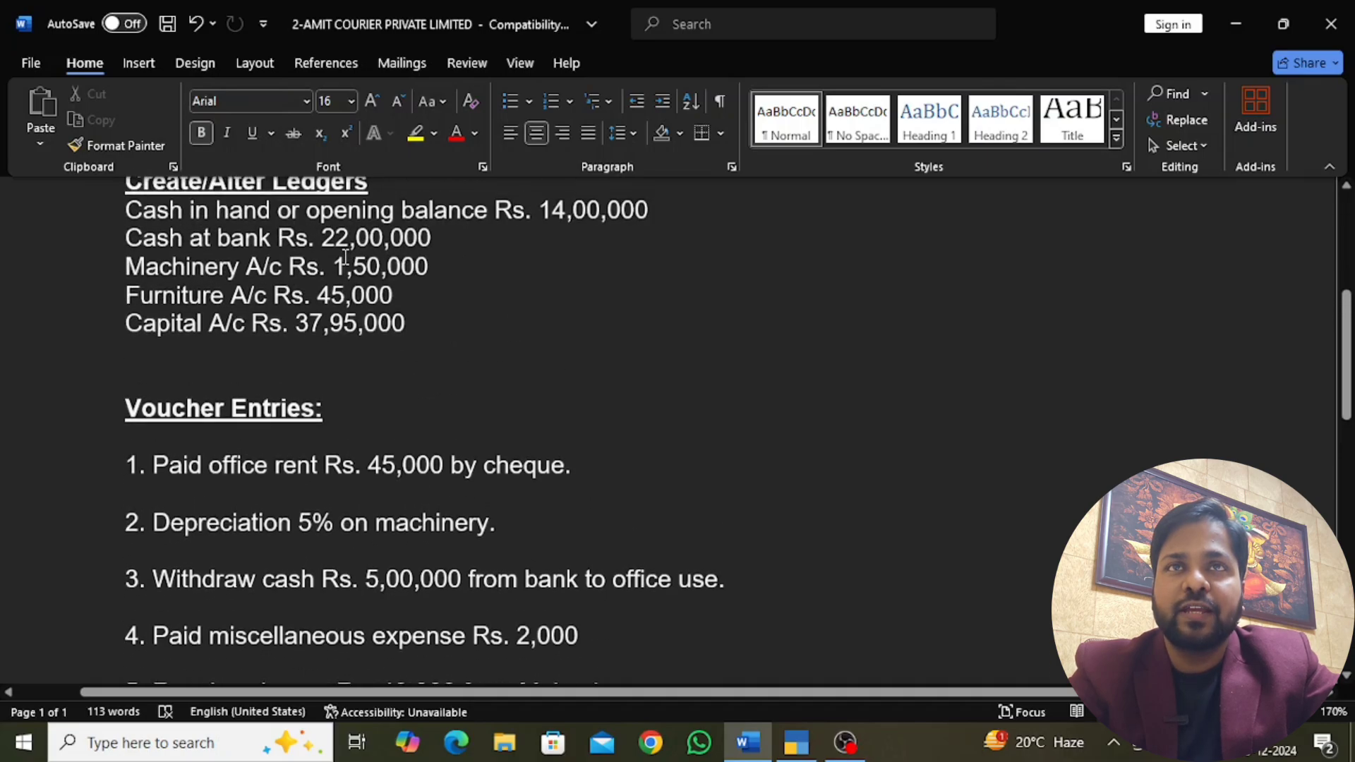
{"action": "key", "text": "alt+Tab"}
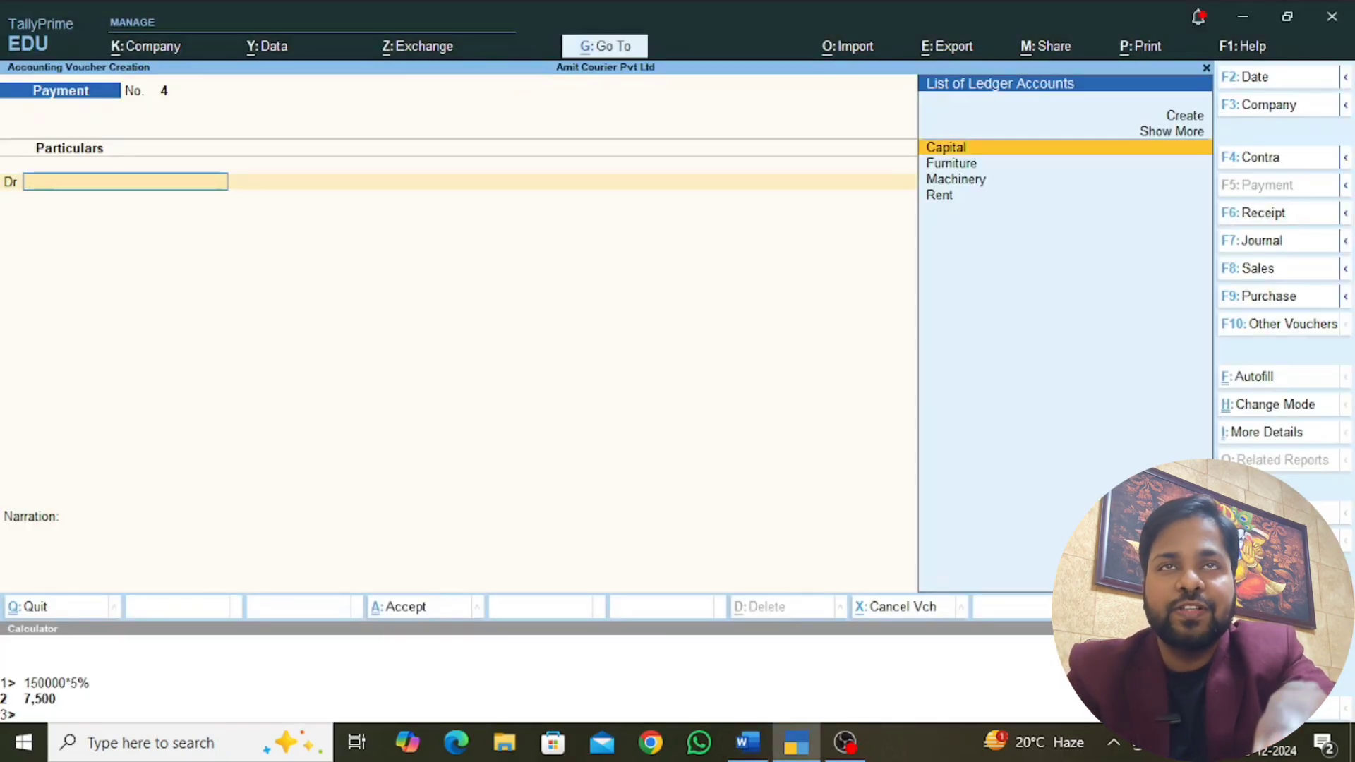
{"action": "key", "text": "F7"}
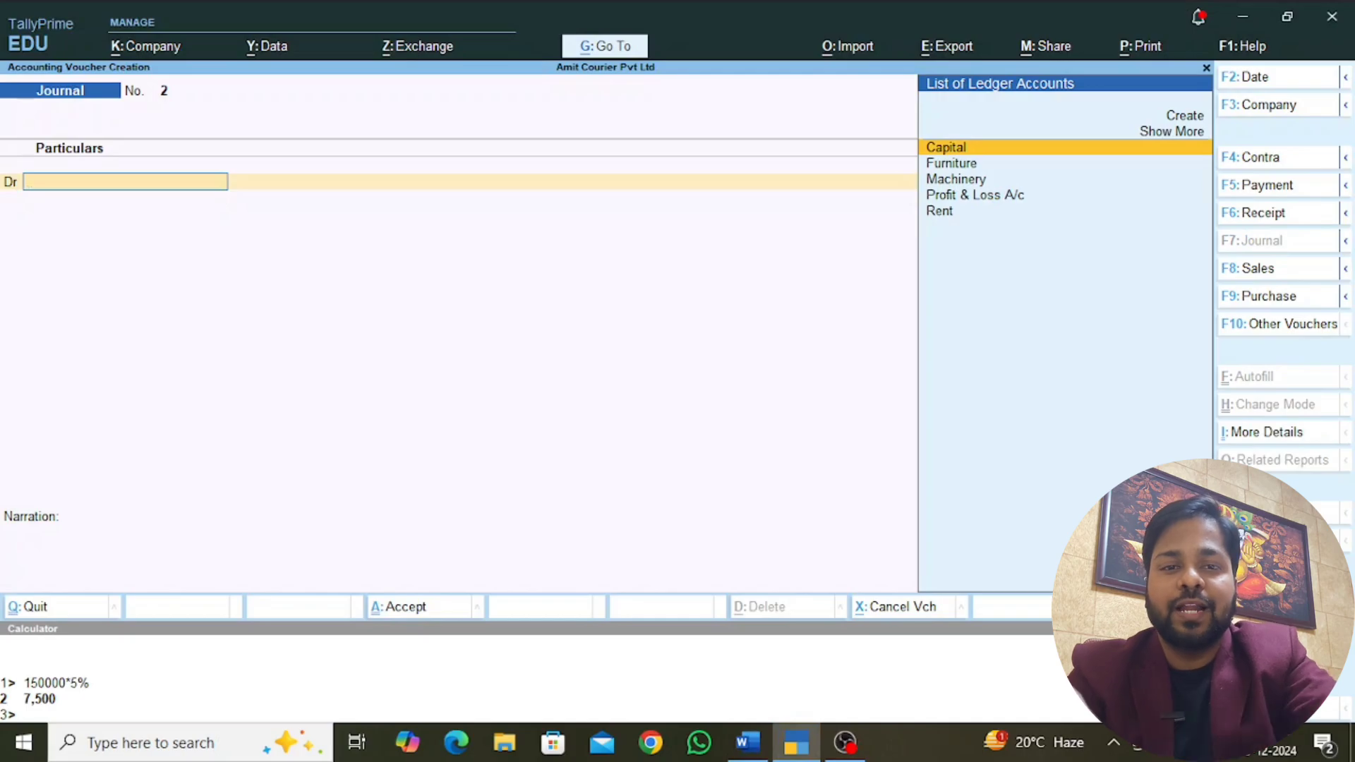
Step: Create a Depreciation ledger under Indirect Expenses from within the journal voucher
{"action": "key", "text": "alt+c"}
{"action": "type", "text": "Depreciation"}
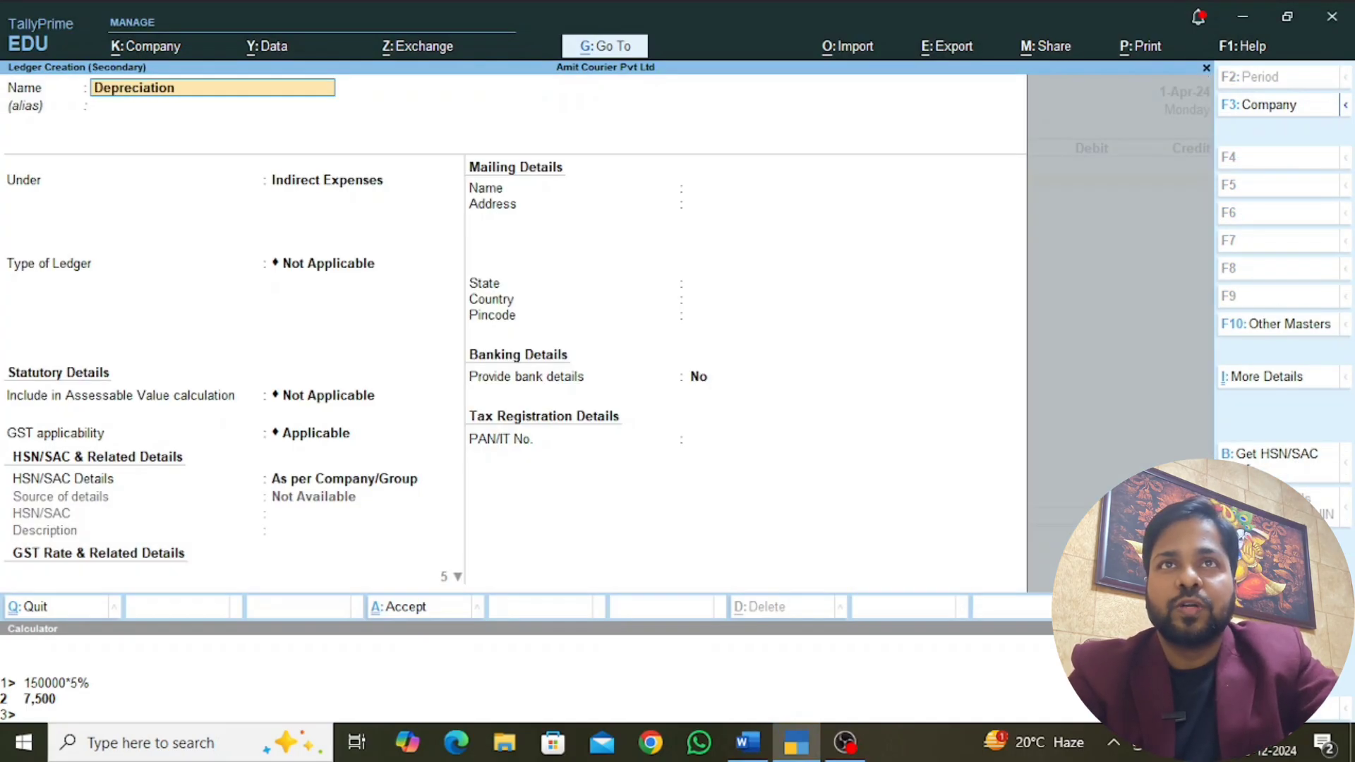
{"action": "key", "text": "Return"}
{"action": "key", "text": "Return"}
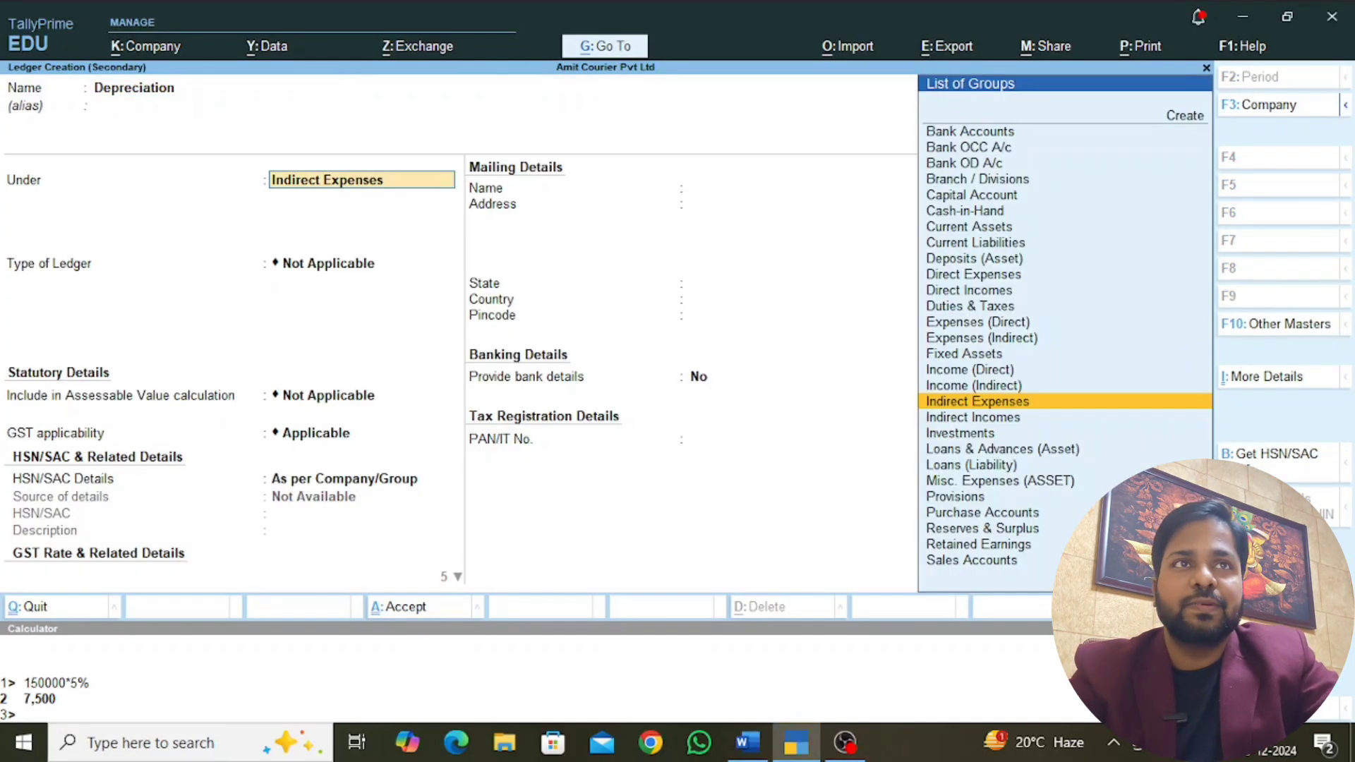
{"action": "key", "text": "ctrl+a"}
{"action": "key", "text": "Return"}
Step: Calculate 150000*5% in the built-in calculator and enter 7,500 as the Depreciation debit
{"action": "key", "text": "ctrl+n"}
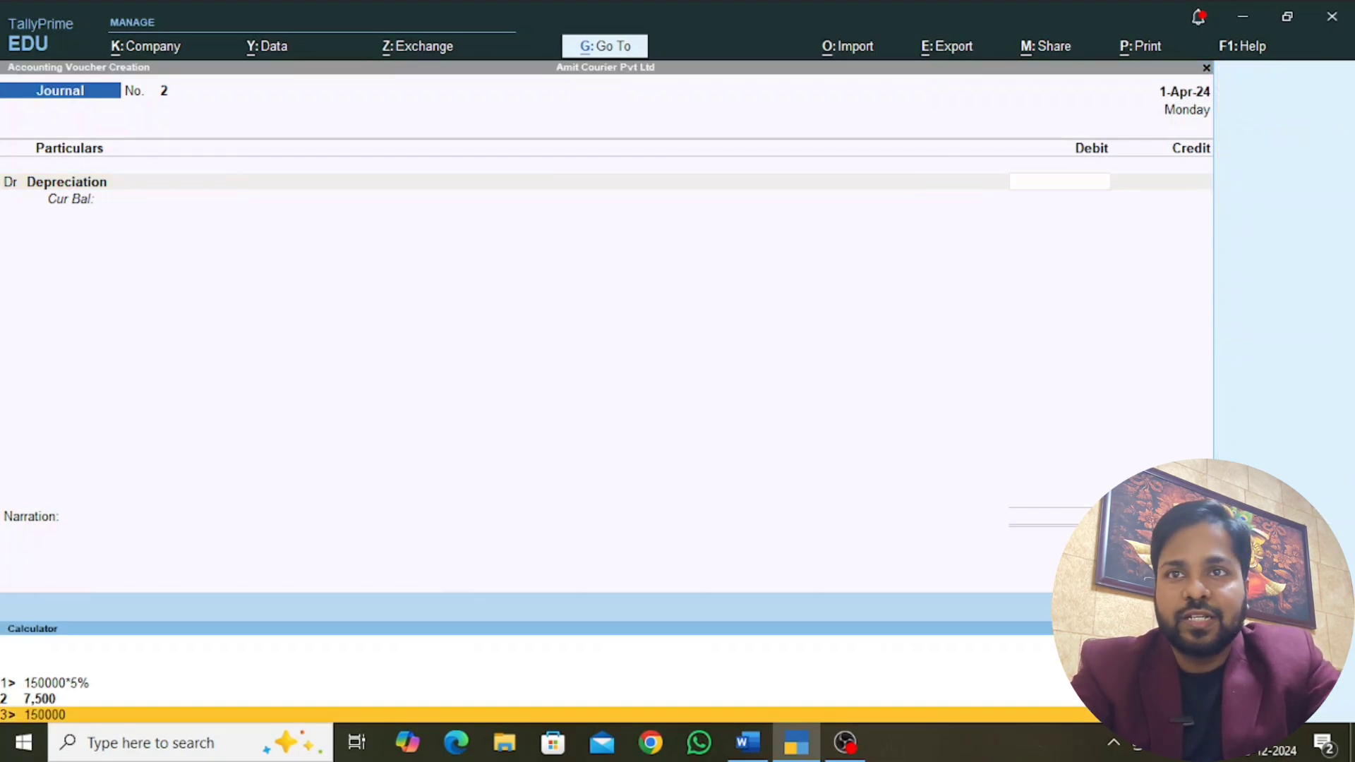
{"action": "type", "text": "150000*"}
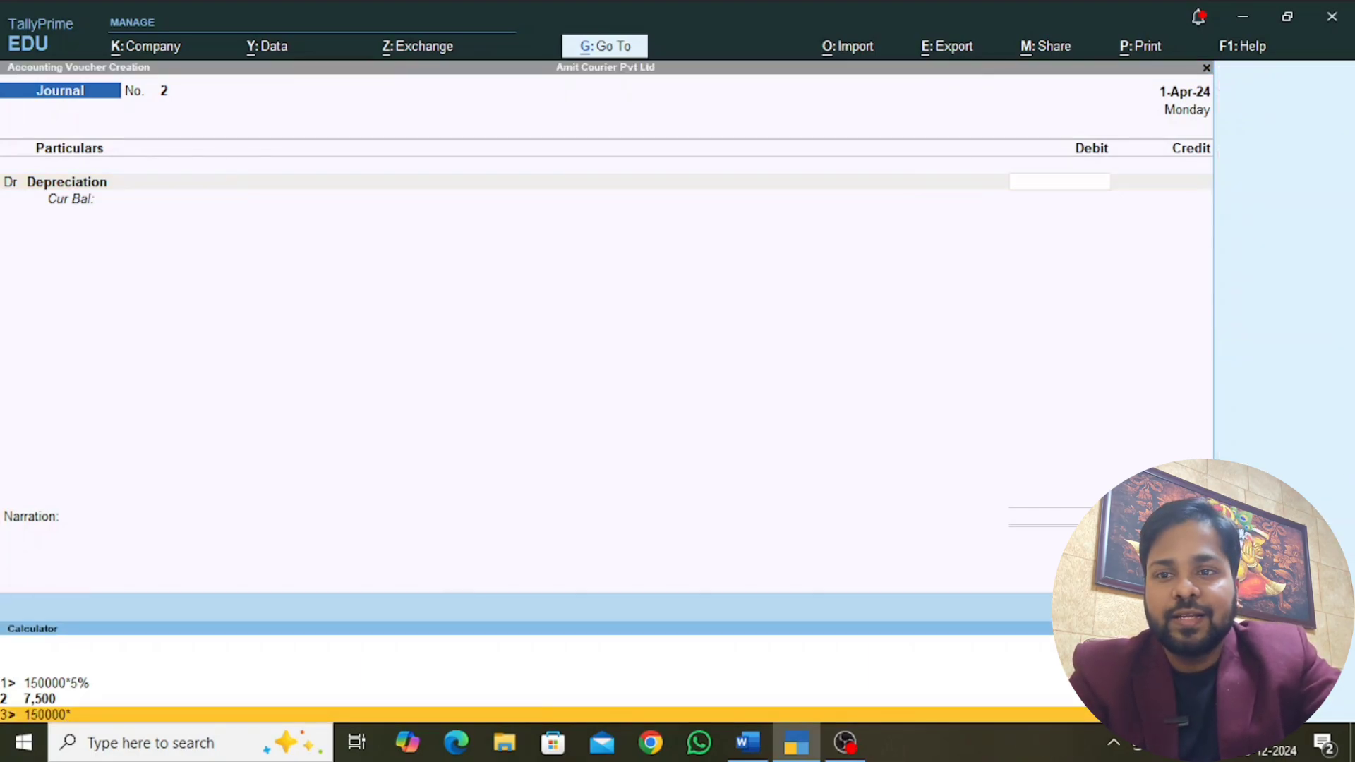
{"action": "type", "text": "5%"}
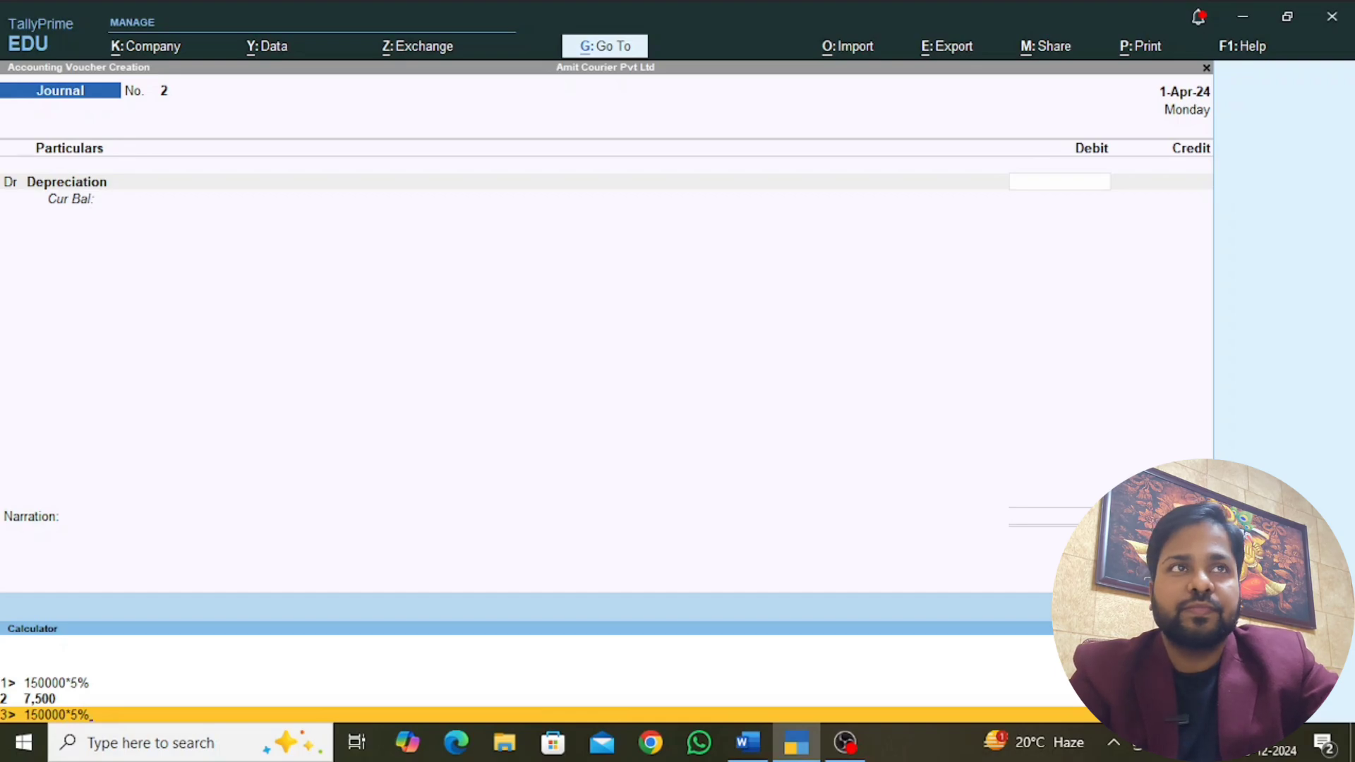
{"action": "key", "text": "Return"}
{"action": "key", "text": "Return"}
Step: Credit Machinery with 7,500 and save the journal voucher
{"action": "type", "text": "Mach"}
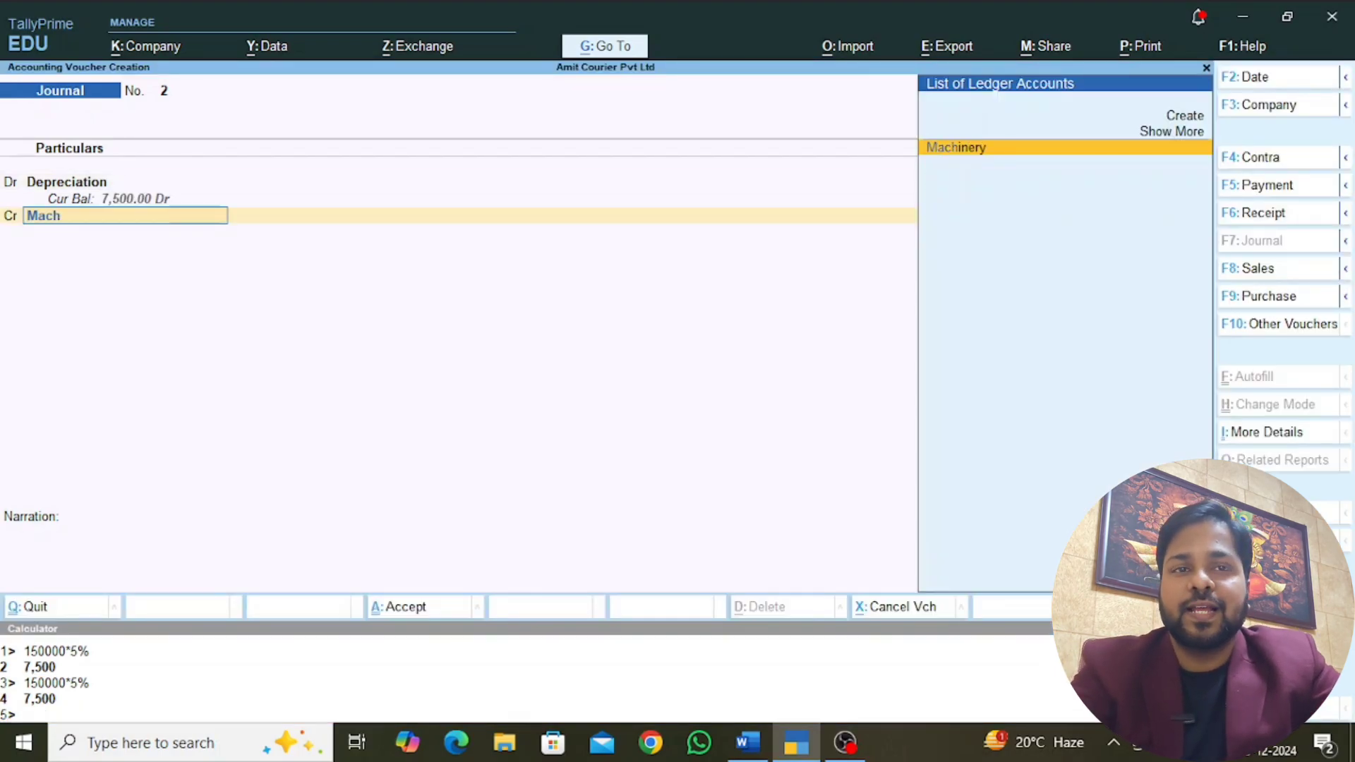
{"action": "key", "text": "Return"}
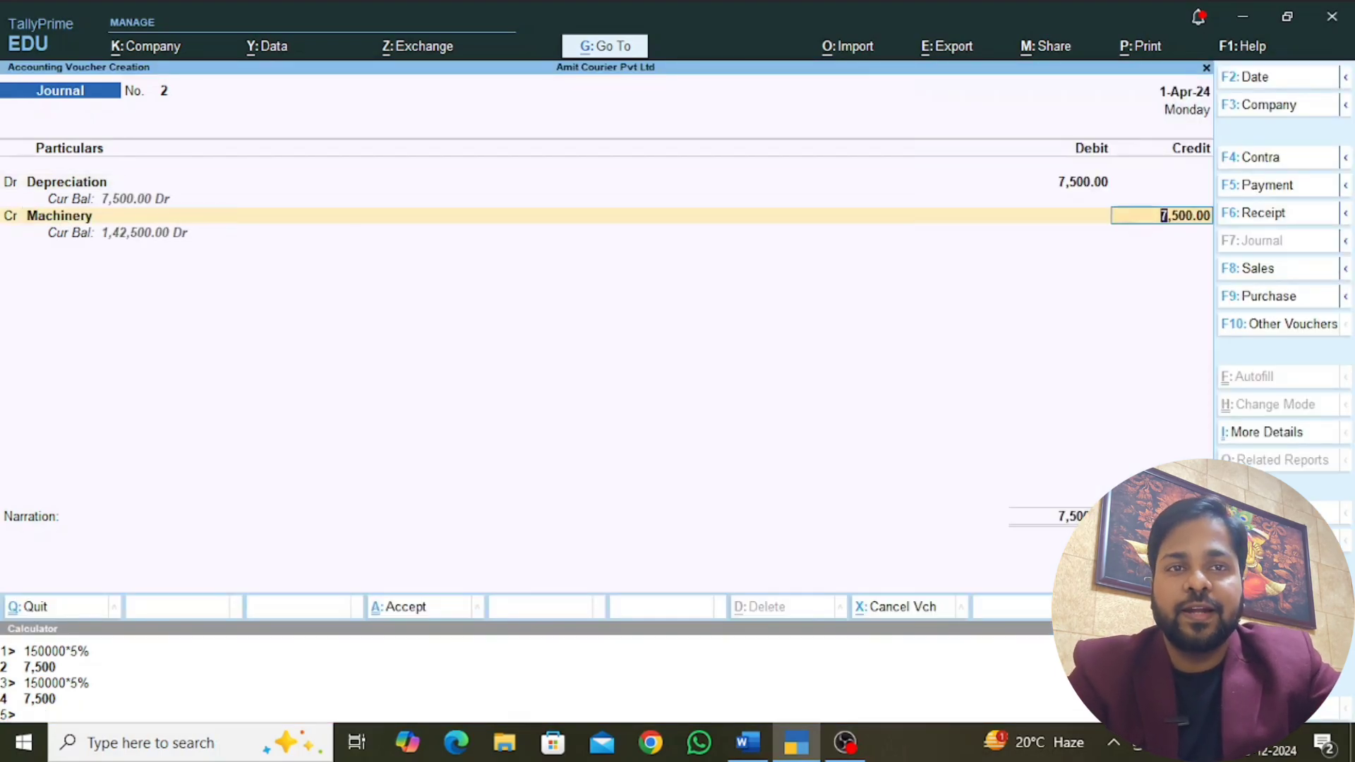
{"action": "key", "text": "Return"}
{"action": "key", "text": "Return"}
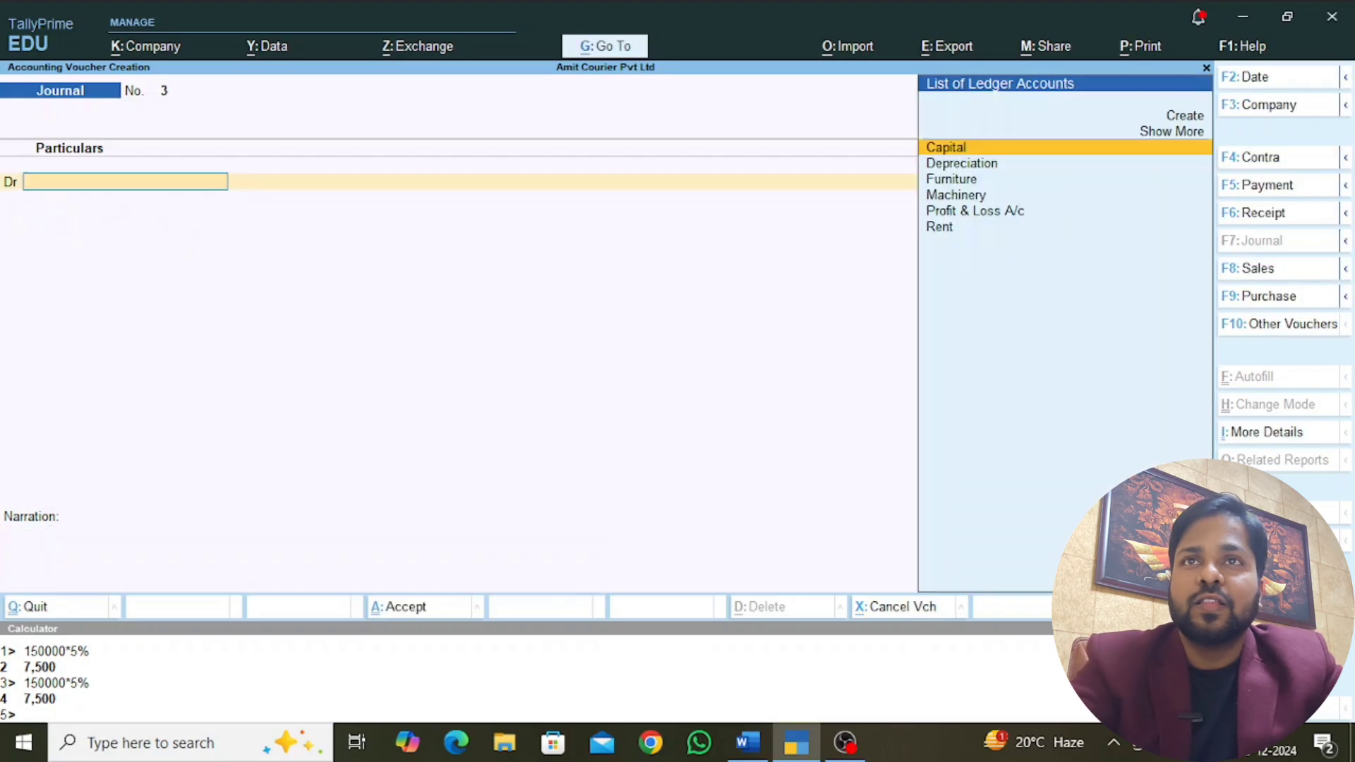
Step: Check the cash withdrawal entry in the Word question and open a contra voucher in TallyPrime
{"action": "key", "text": "alt+Tab"}
{"action": "scroll", "coordinate": [318, 501], "scroll_direction": "down", "scroll_amount": 5}
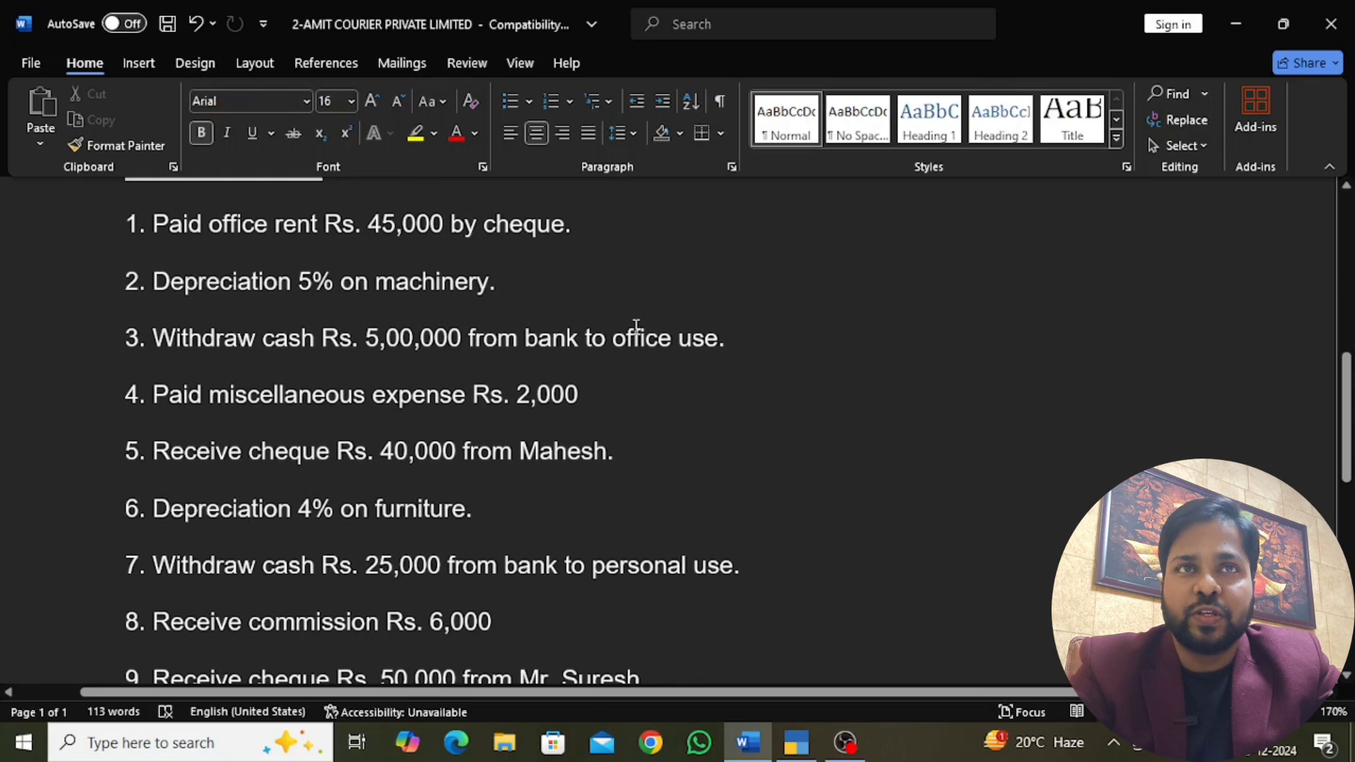
{"action": "scroll", "coordinate": [636, 326], "scroll_direction": "down", "scroll_amount": 2}
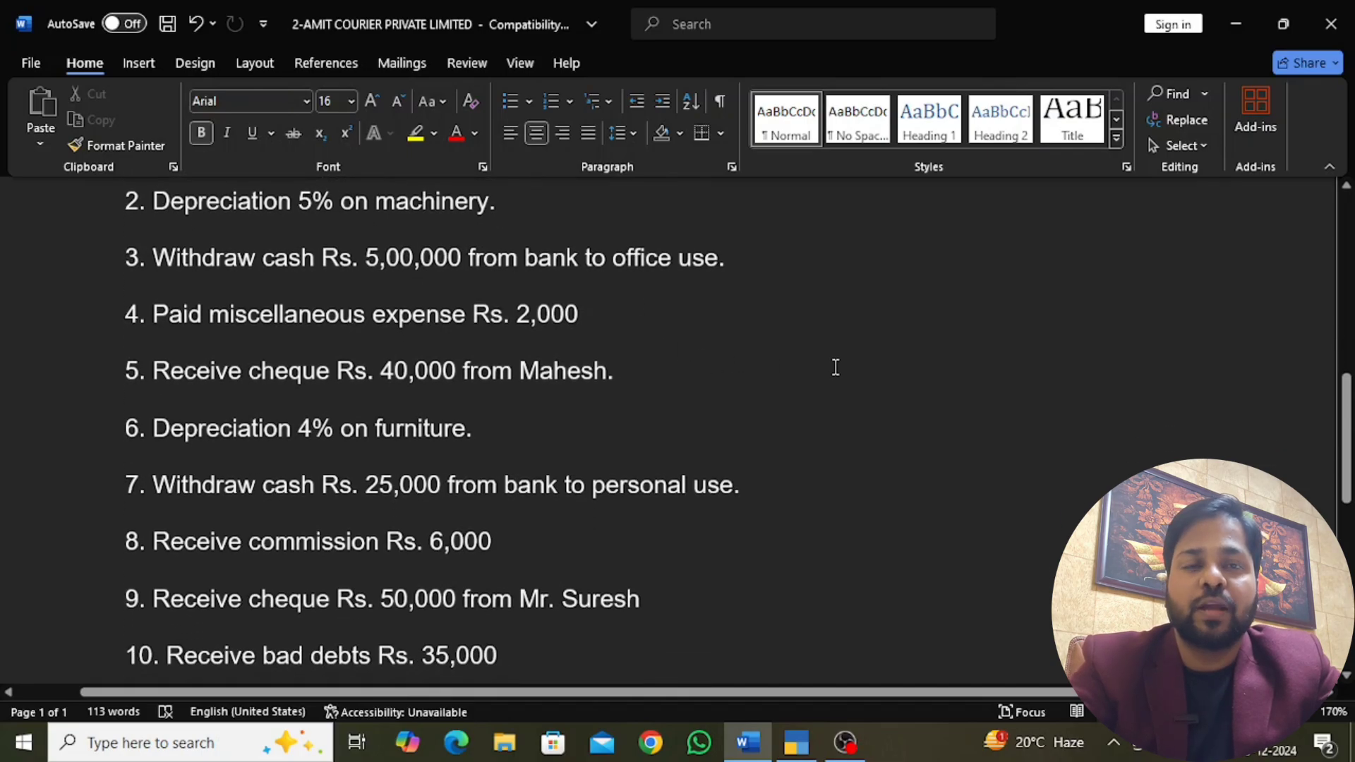
{"action": "key", "text": "alt+Tab"}
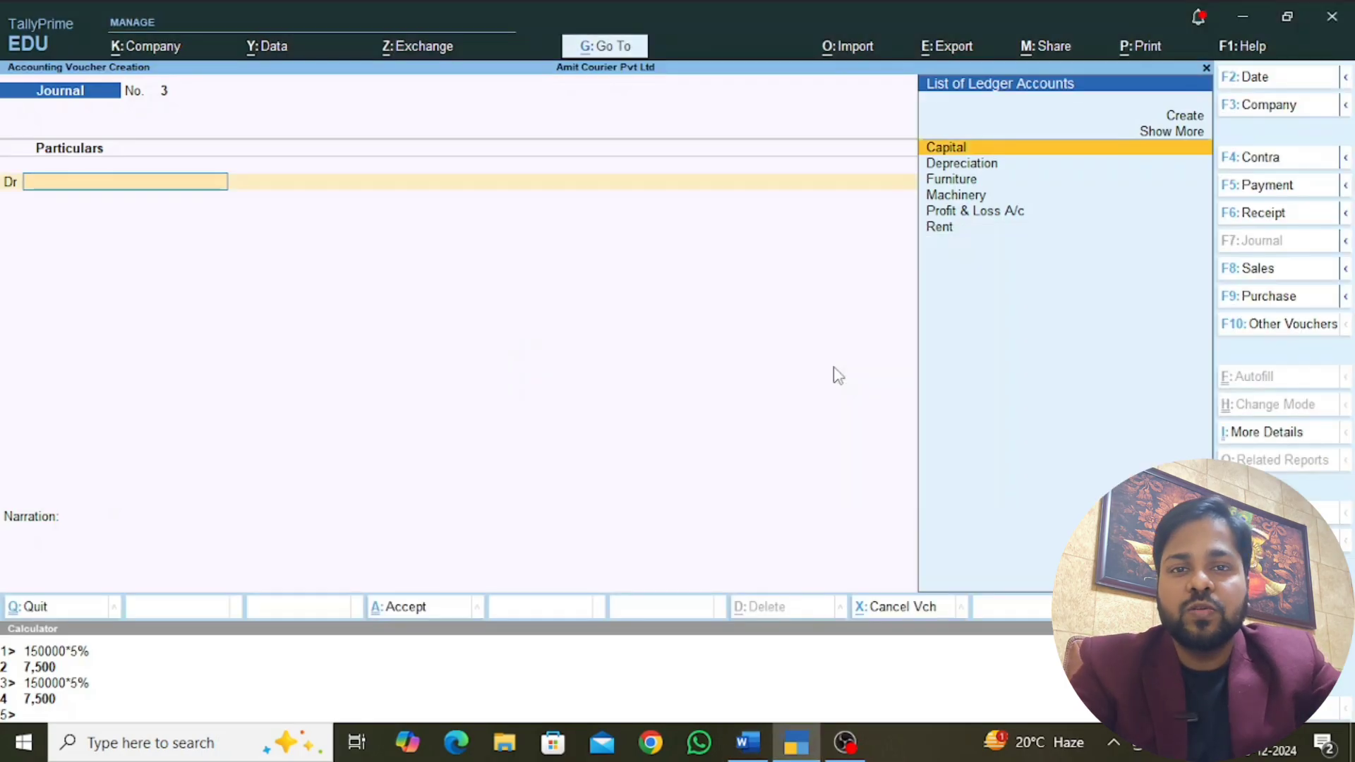
{"action": "key", "text": "F4"}
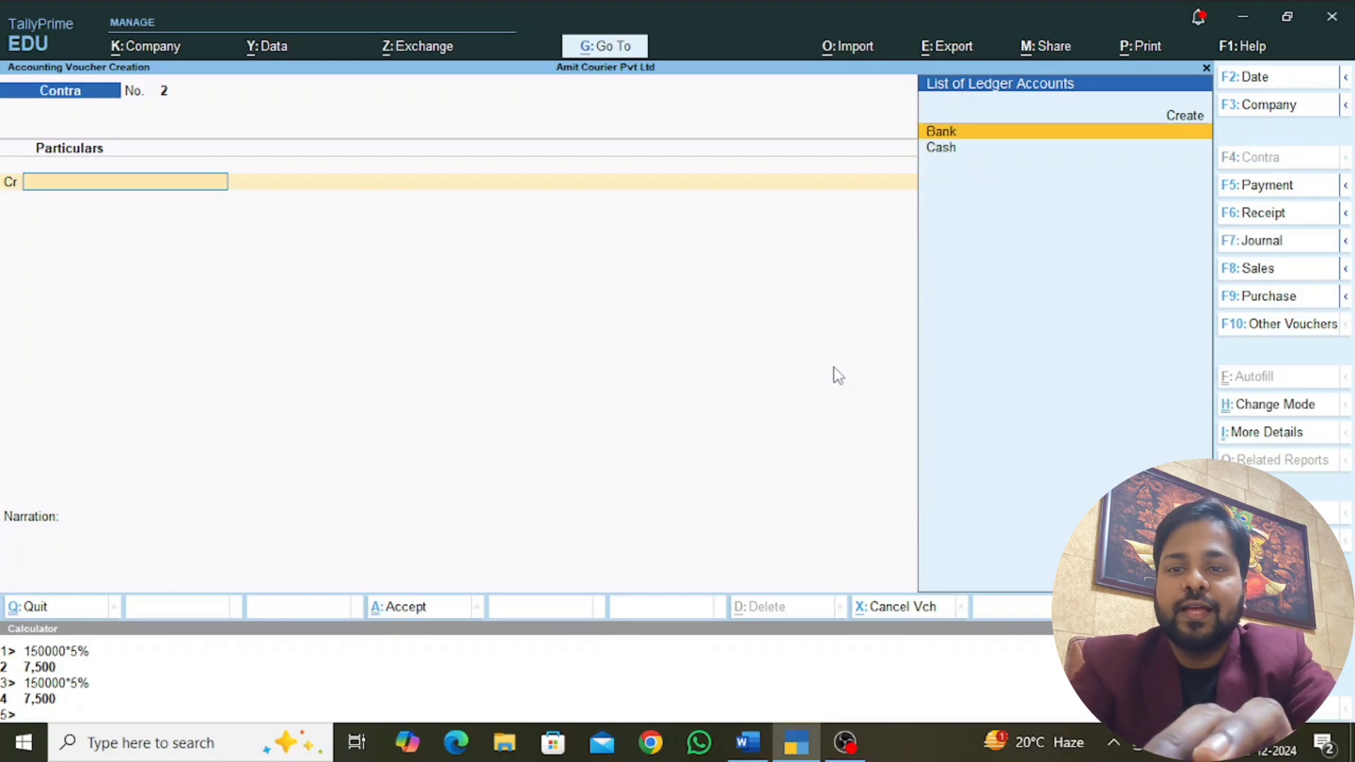
Step: Credit Bank with 5,00,000 in the contra voucher and accept the default Cheque allocation details
{"action": "type", "text": "Ba"}
{"action": "key", "text": "Return"}
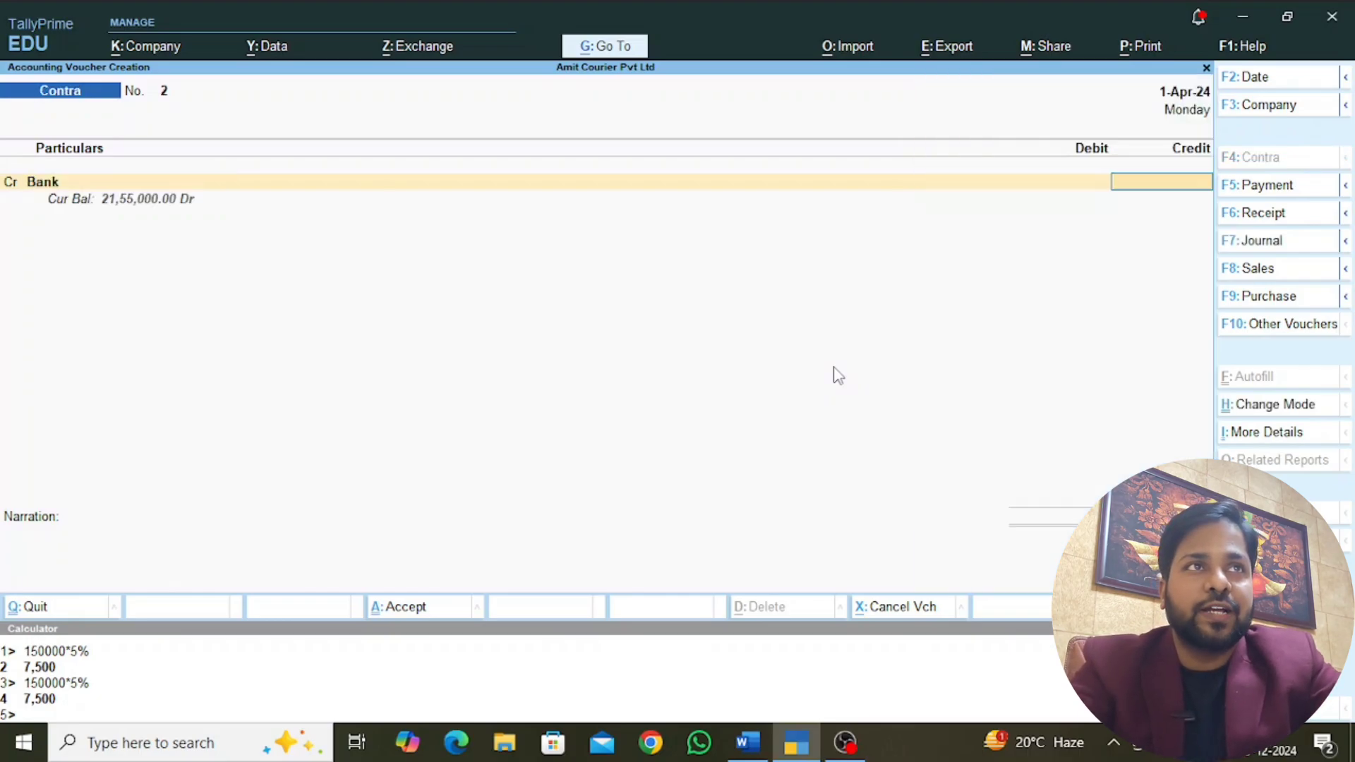
{"action": "type", "text": "5,00,000"}
{"action": "key", "text": "Return"}
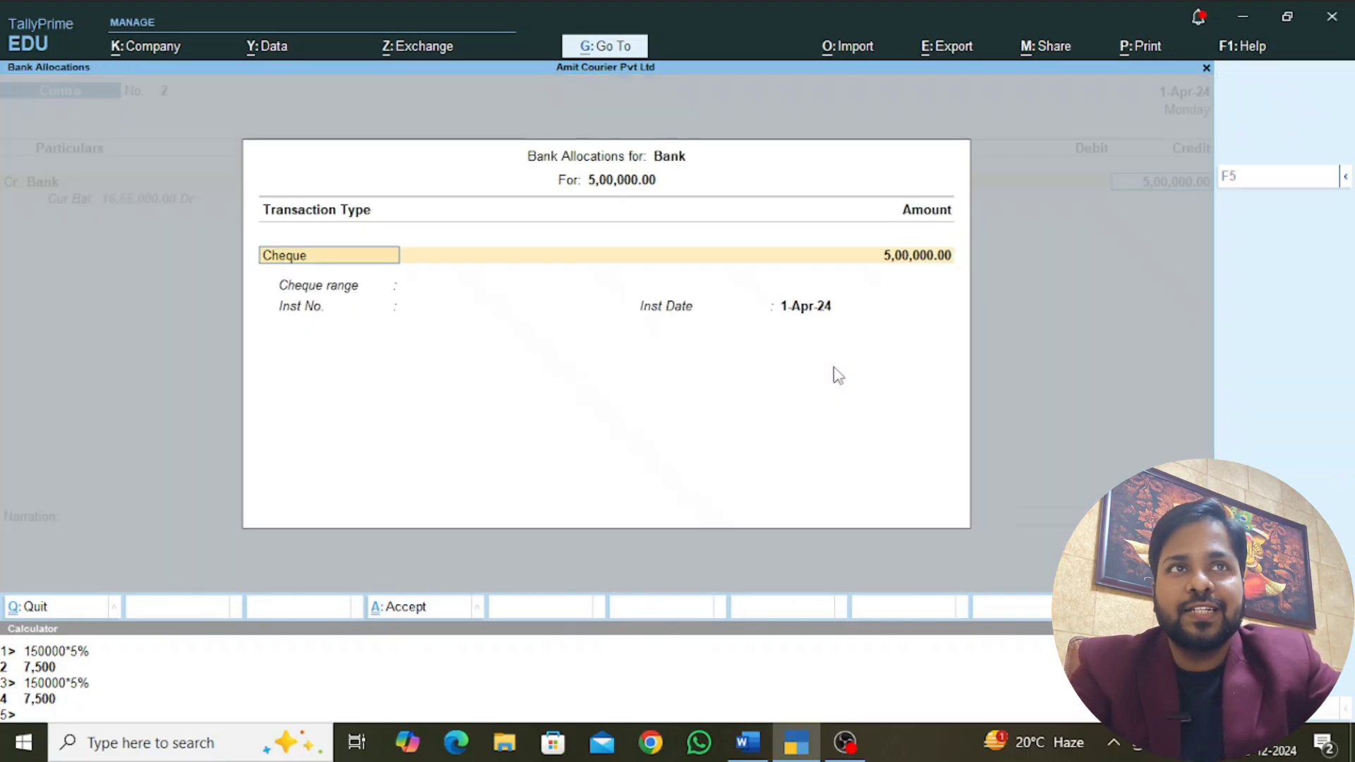
{"action": "key", "text": "Return"}
{"action": "key", "text": "Return"}
{"action": "key", "text": "Return"}
{"action": "key", "text": "Return"}
Step: Debit Cash with 5,00,000 in the contra voucher and save it without a narration
{"action": "type", "text": "Cas"}
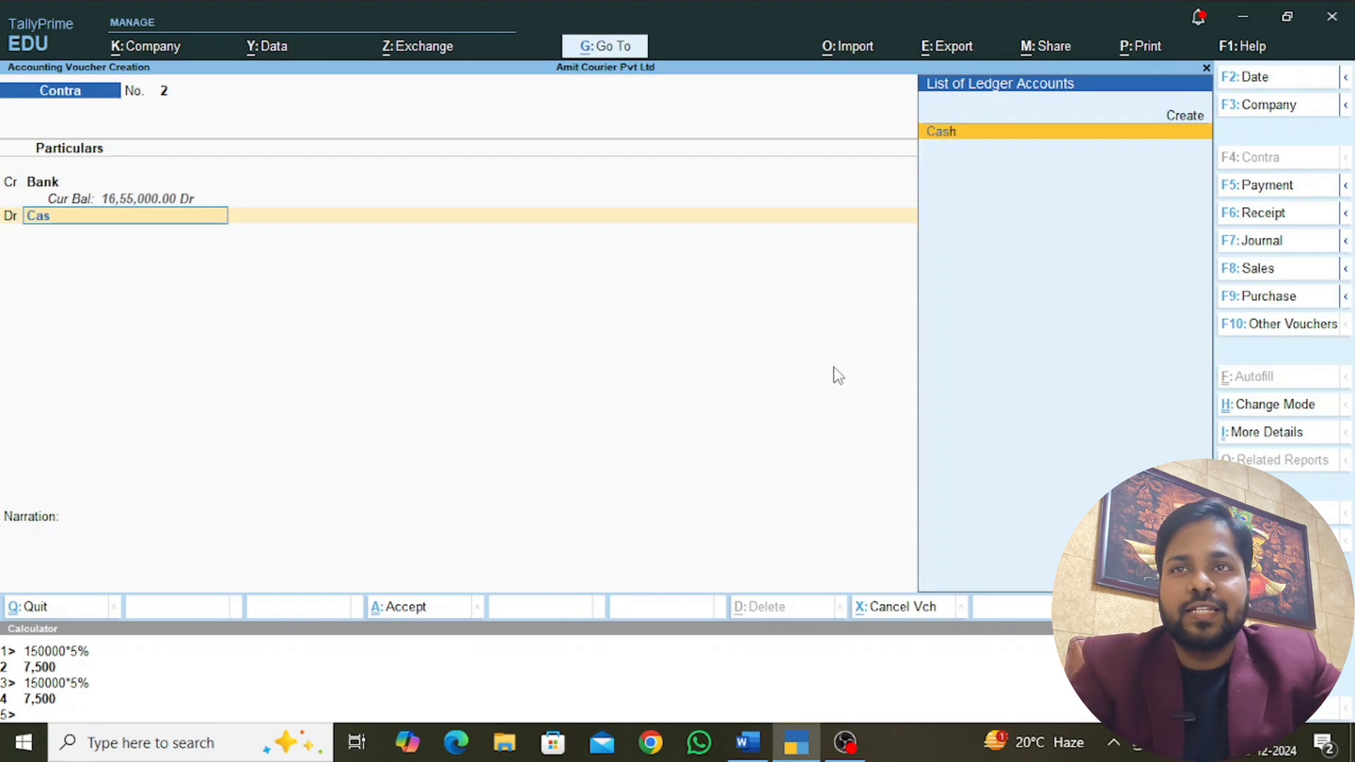
{"action": "key", "text": "Return"}
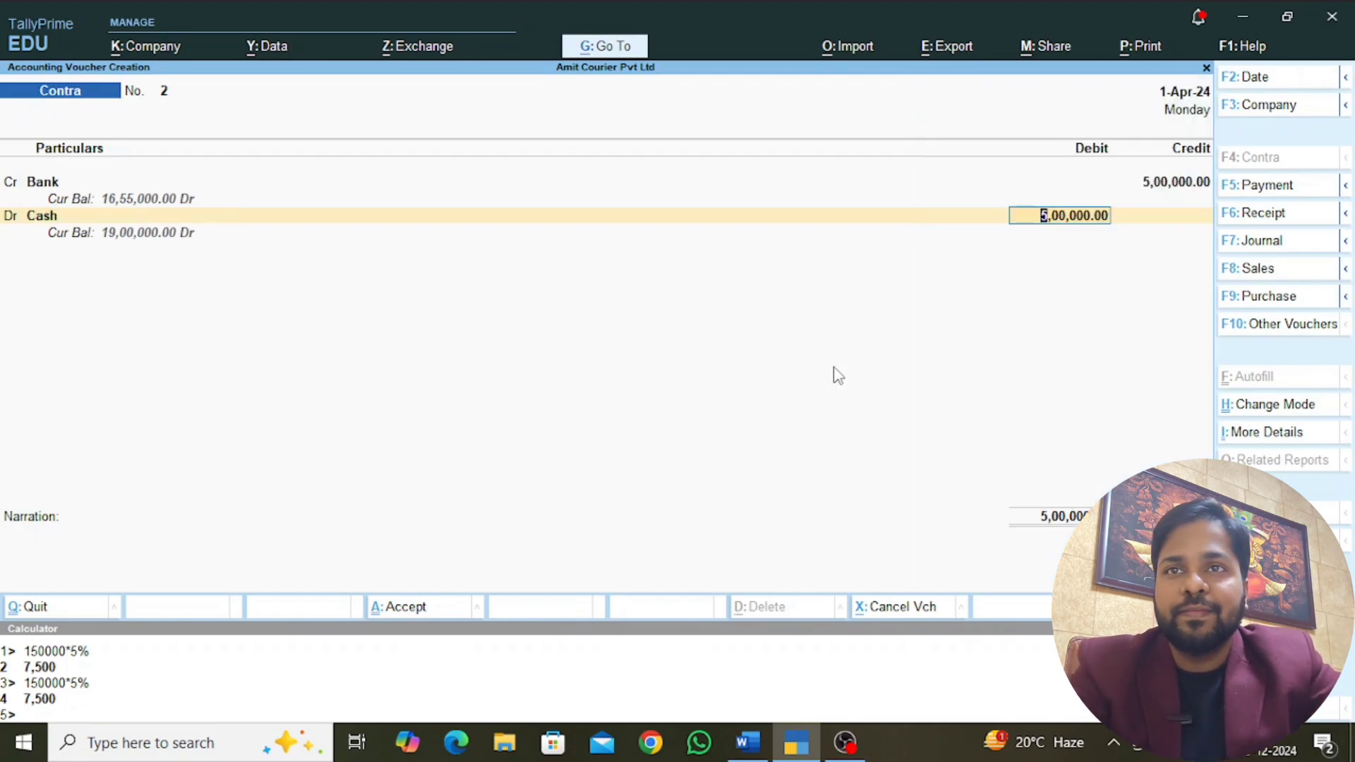
{"action": "key", "text": "Return"}
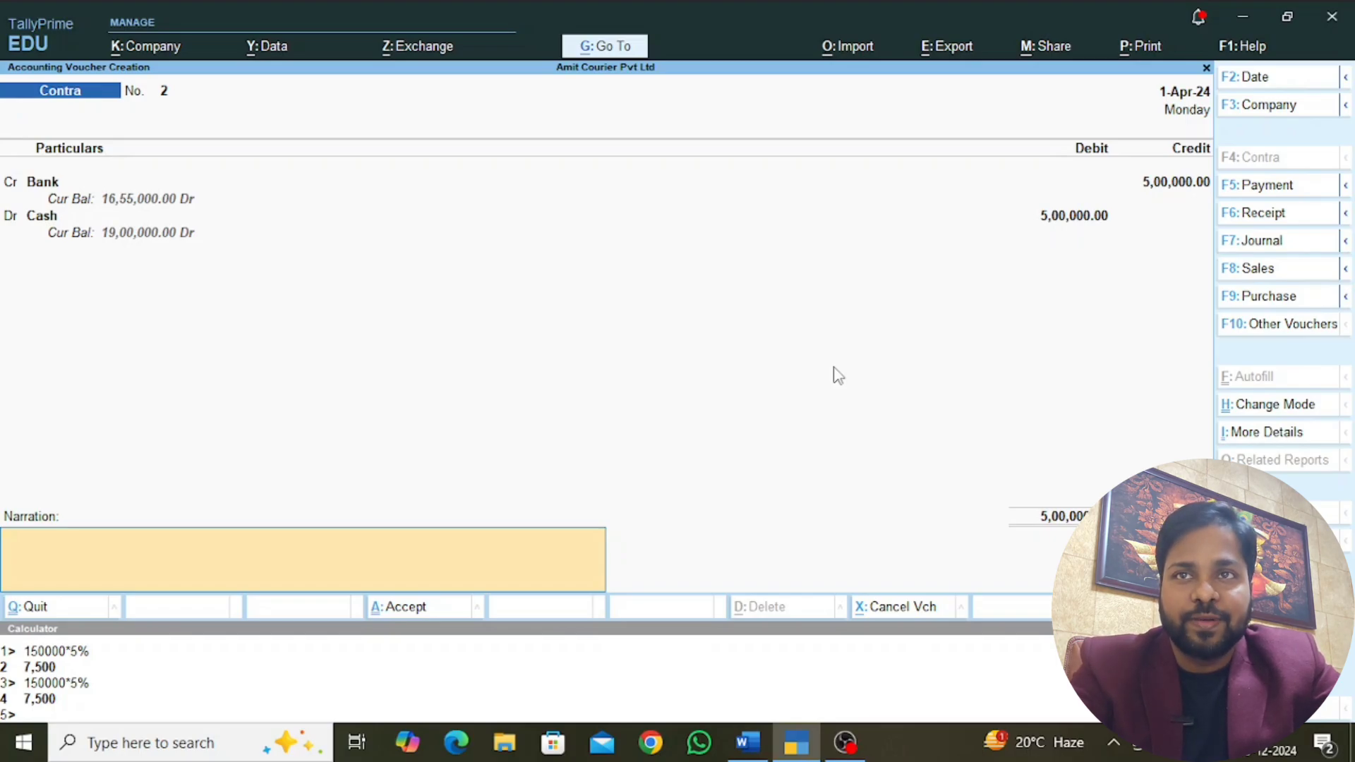
{"action": "key", "text": "Return"}
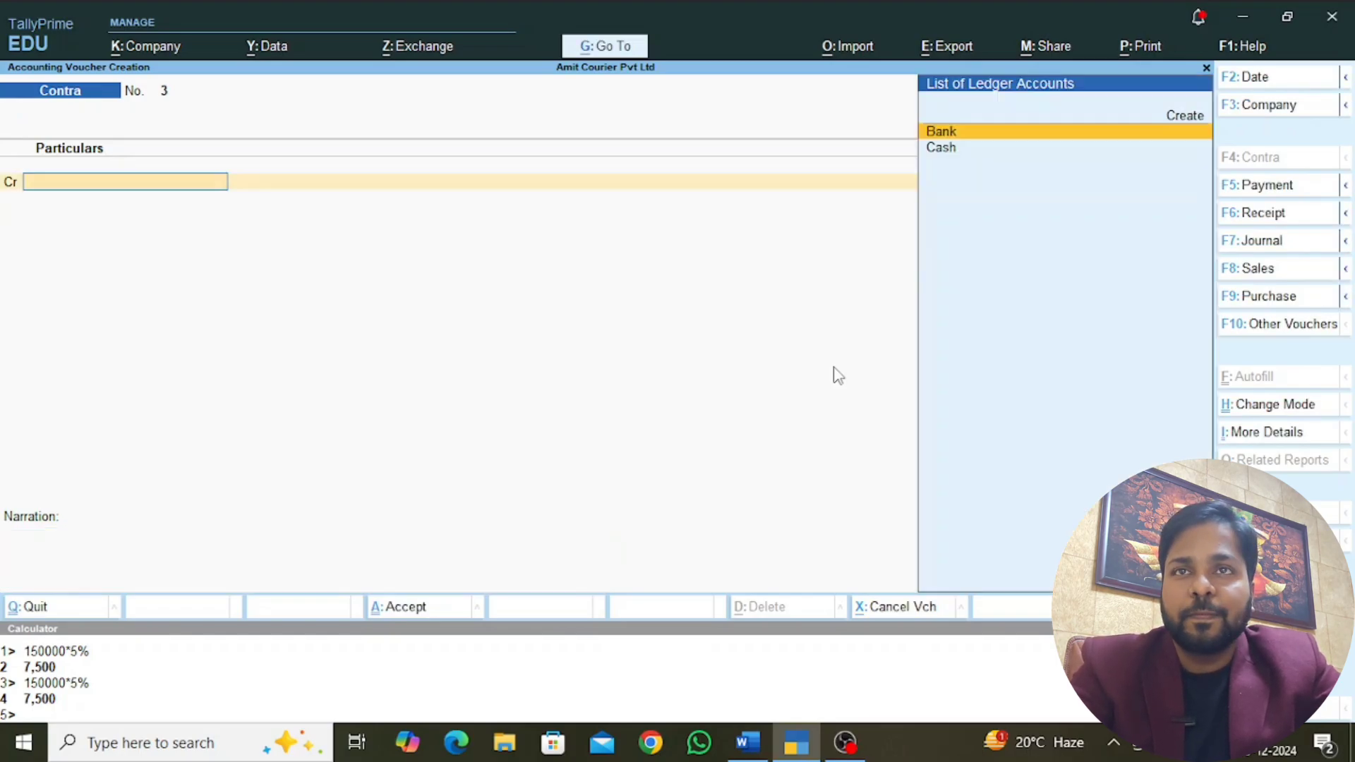
Step: Check the miscellaneous expense entry in the Word question and open a payment voucher in TallyPrime
{"action": "key", "text": "alt+Tab"}
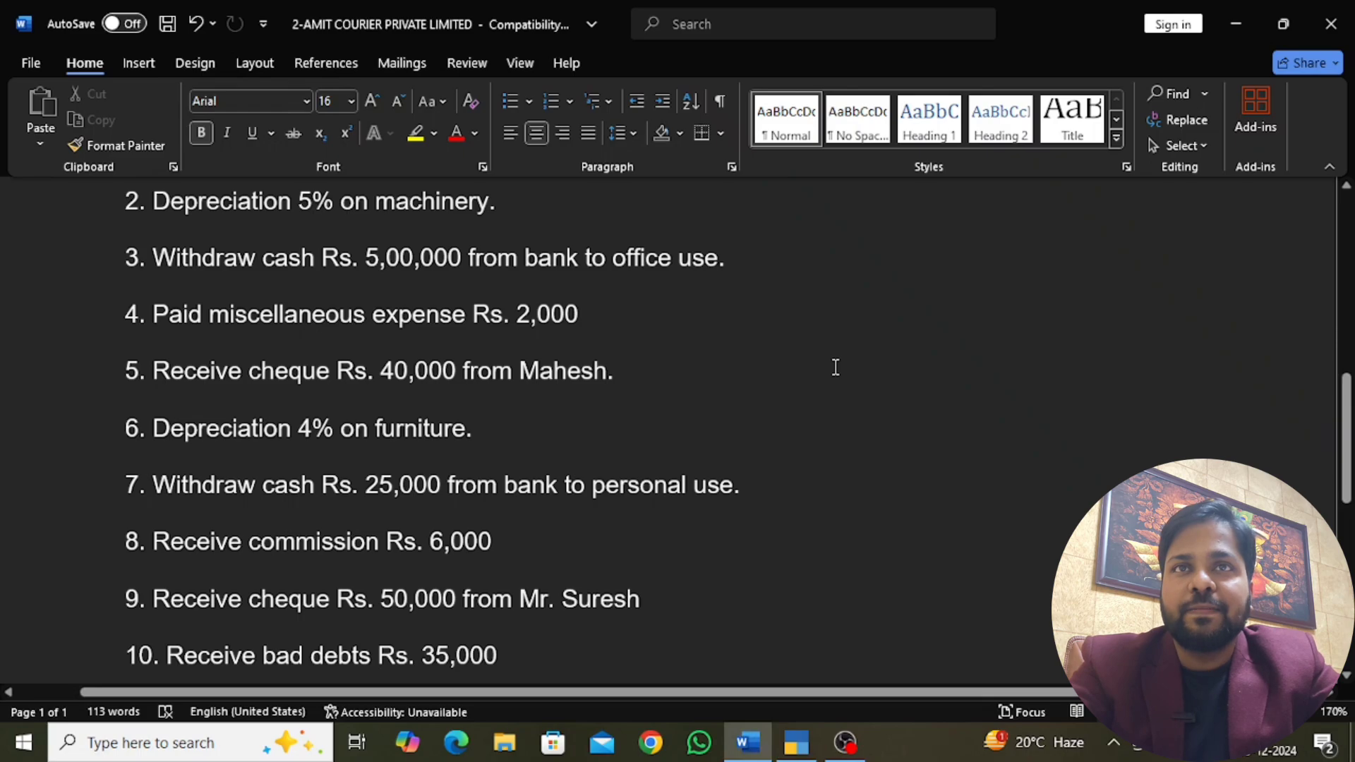
{"action": "scroll", "coordinate": [835, 367], "scroll_direction": "down", "scroll_amount": 2}
{"action": "scroll", "coordinate": [817, 364], "scroll_direction": "up", "scroll_amount": 1}
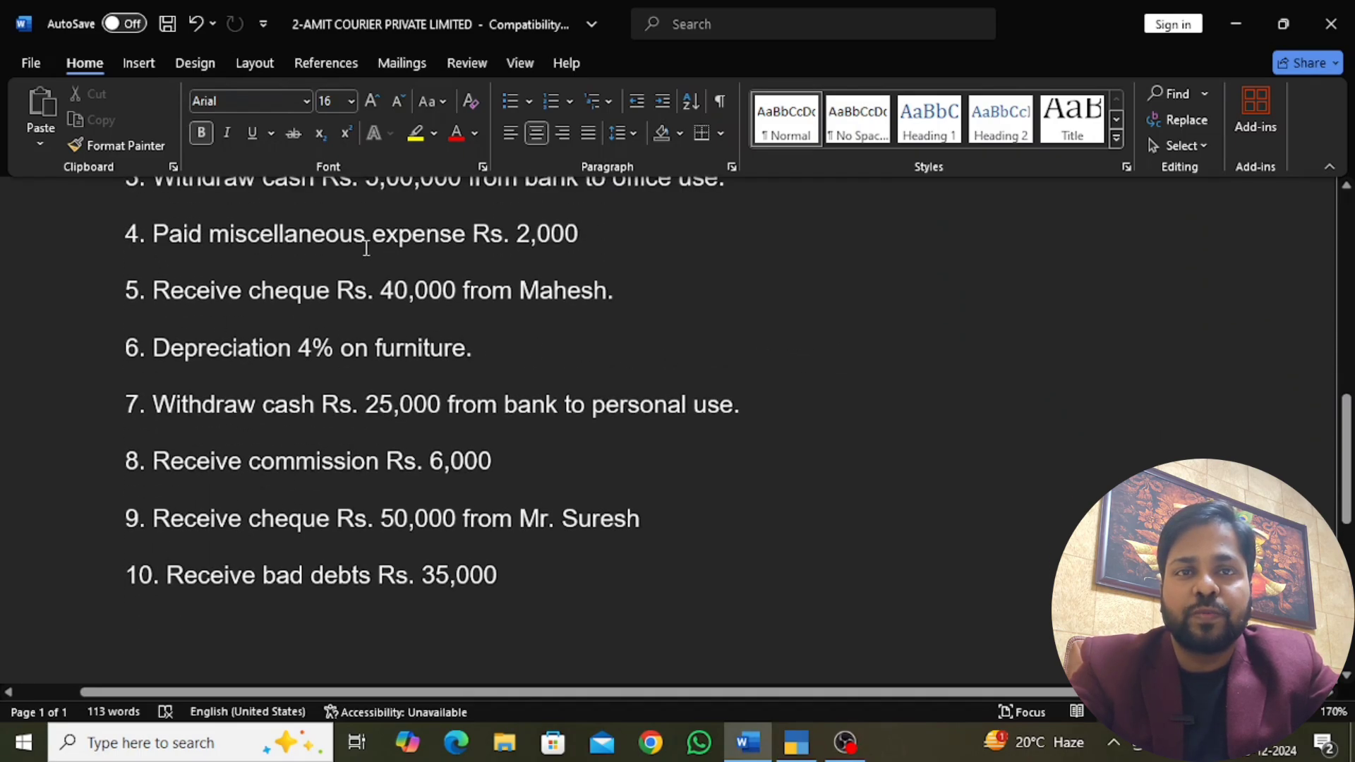
{"action": "key", "text": "alt+Tab"}
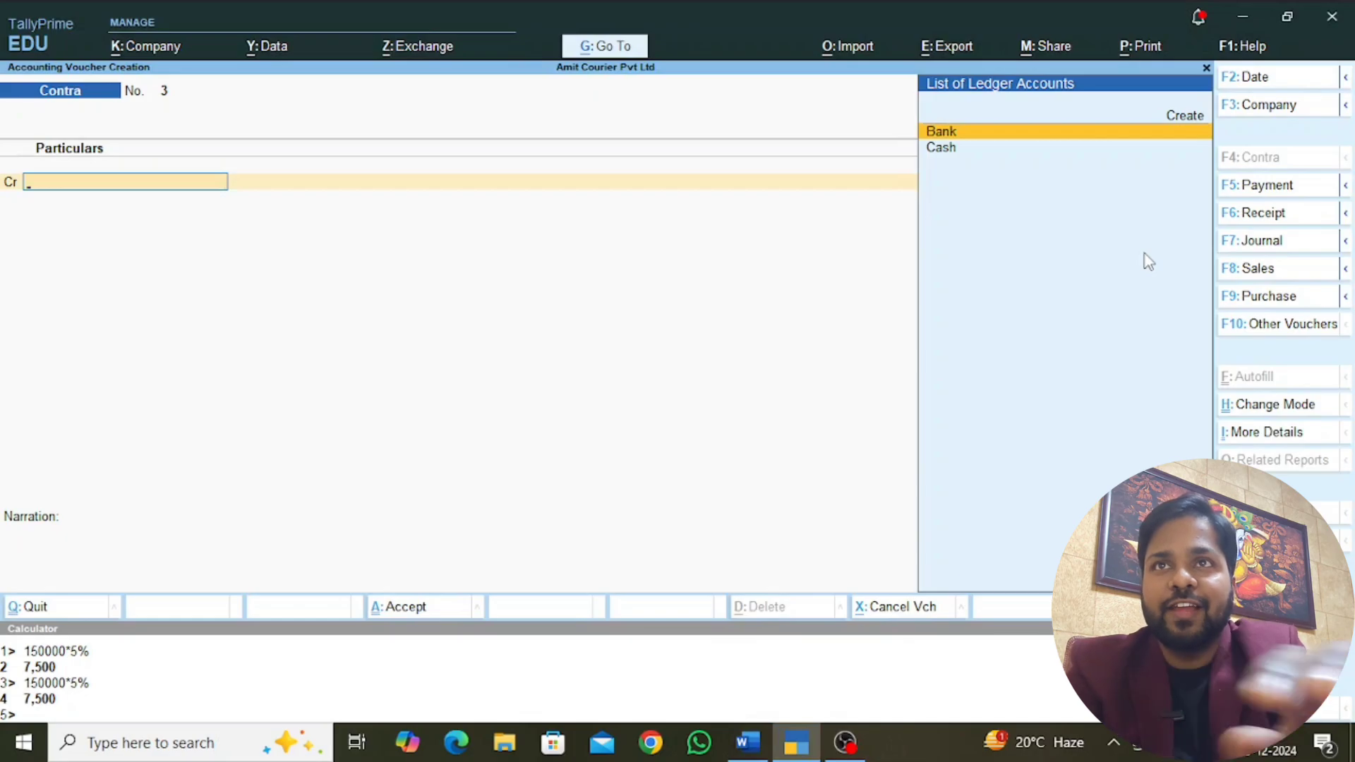
{"action": "key", "text": "F5"}
Step: Create a Miscellaneous Exp ledger under Indirect Expenses from within the payment voucher
{"action": "key", "text": "alt+c"}
{"action": "type", "text": "M"}
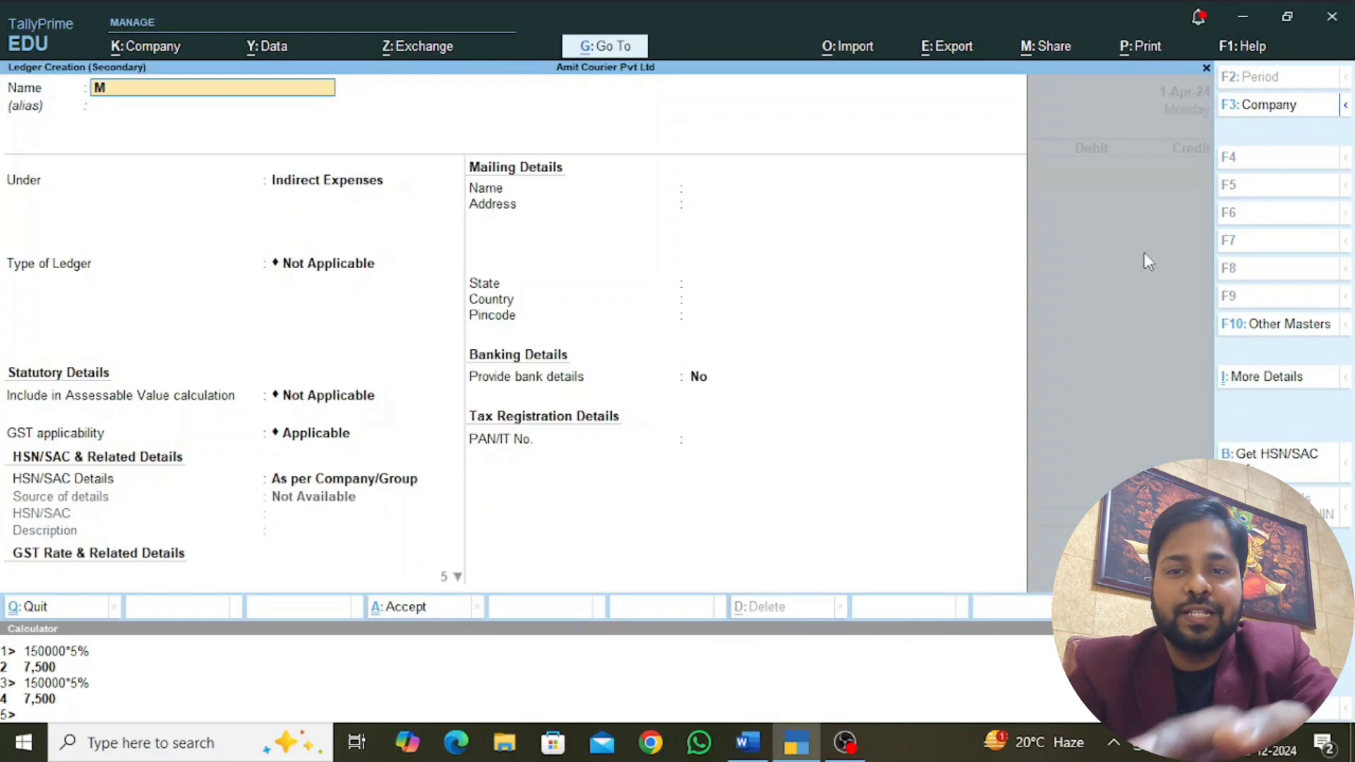
{"action": "type", "text": "iscellane"}
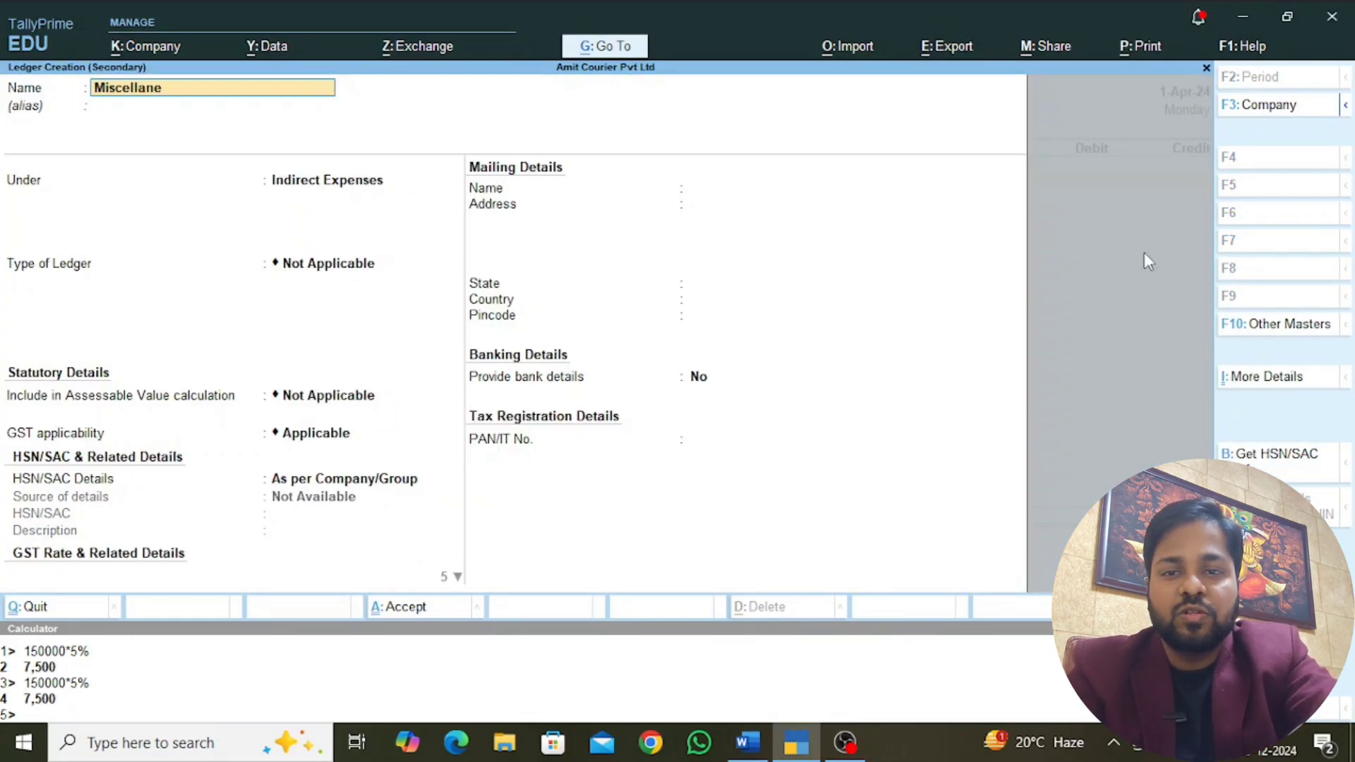
{"action": "type", "text": "ous Exp"}
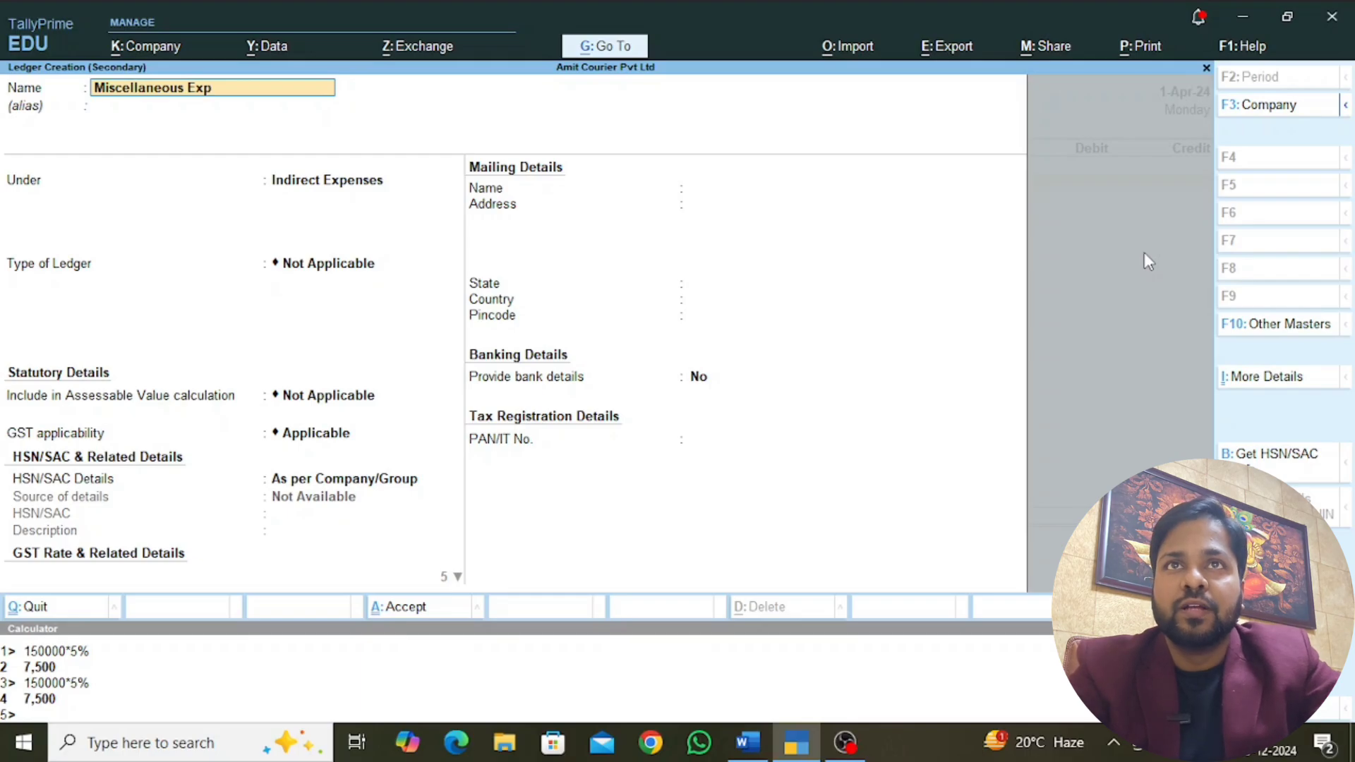
{"action": "key", "text": "Return"}
{"action": "key", "text": "Return"}
{"action": "key", "text": "ctrl+a"}
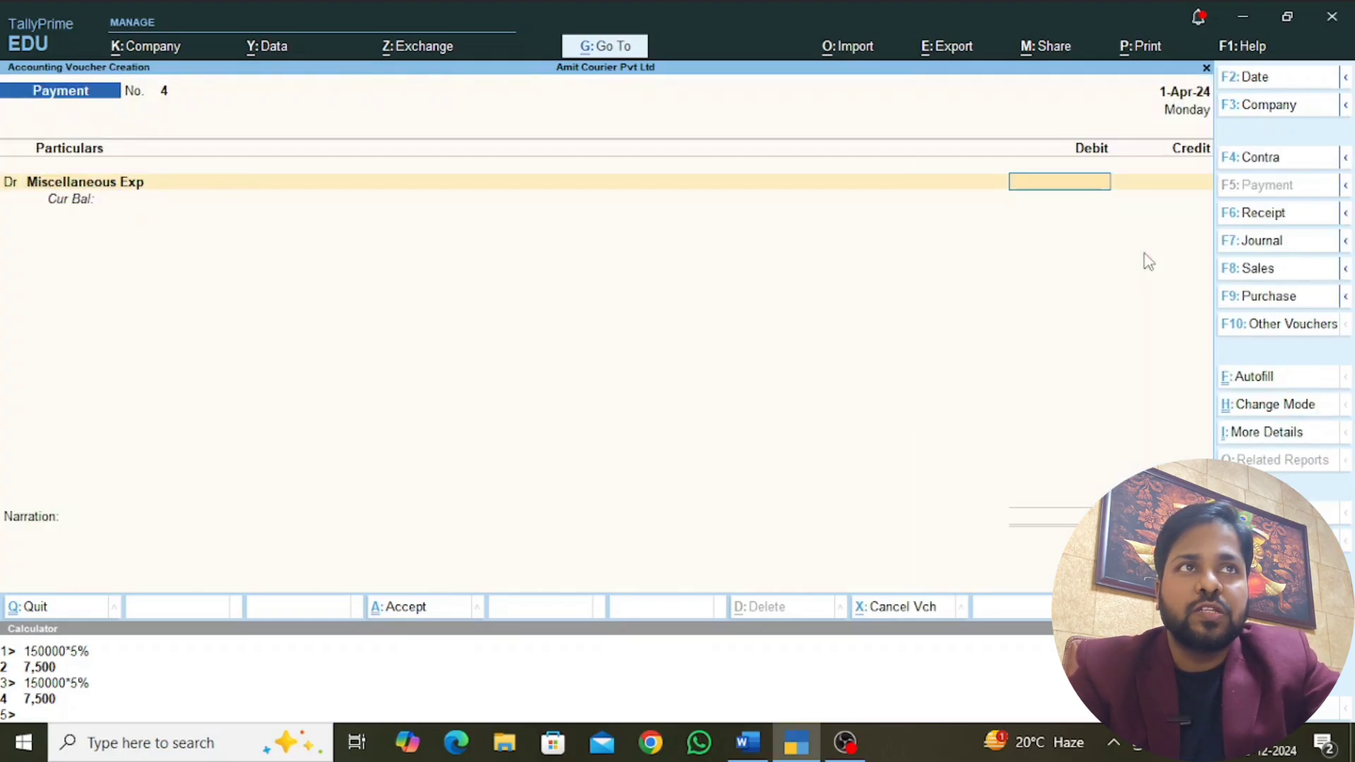
Step: Debit Miscellaneous Exp with 2,000, credit Cash with the same amount and save the payment voucher
{"action": "type", "text": "2000"}
{"action": "key", "text": "Return"}
{"action": "type", "text": "c"}
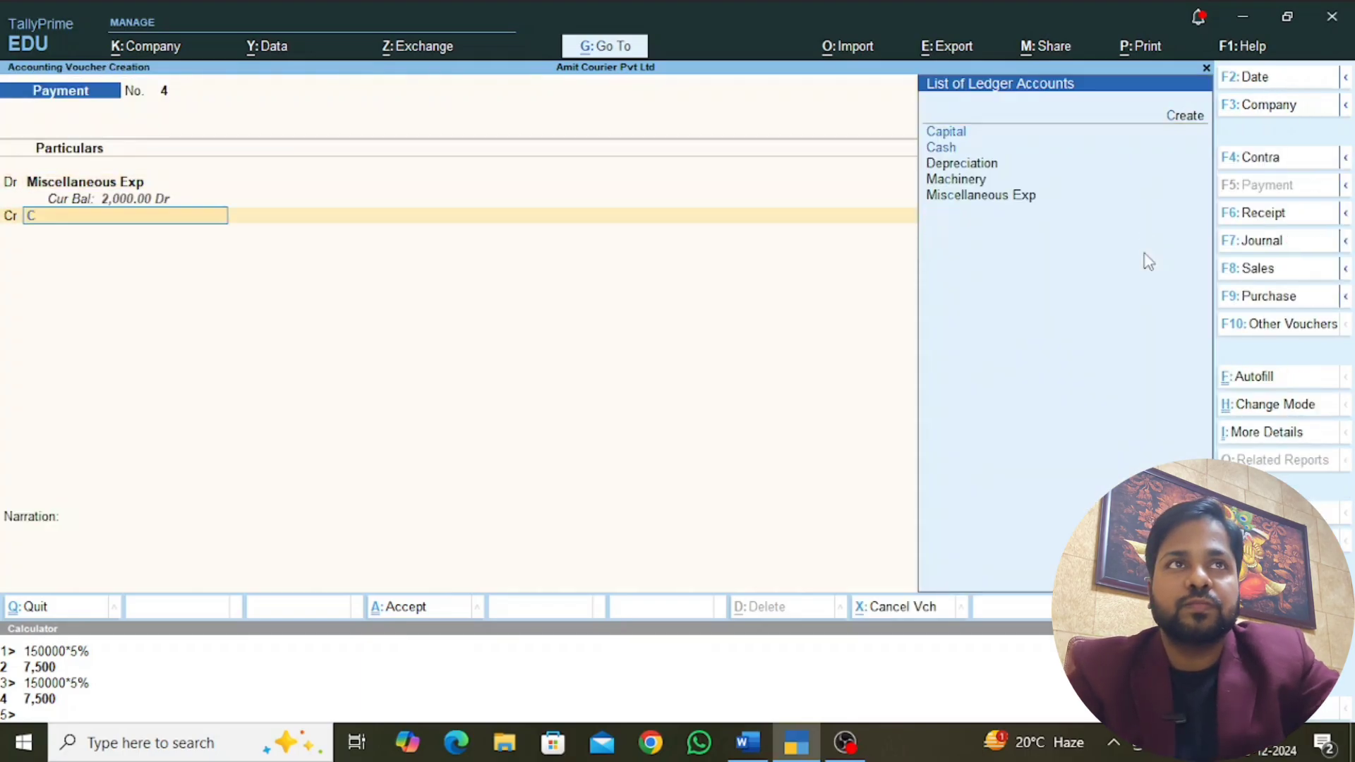
{"action": "type", "text": "as"}
{"action": "key", "text": "Return"}
{"action": "key", "text": "Return"}
{"action": "key", "text": "Return"}
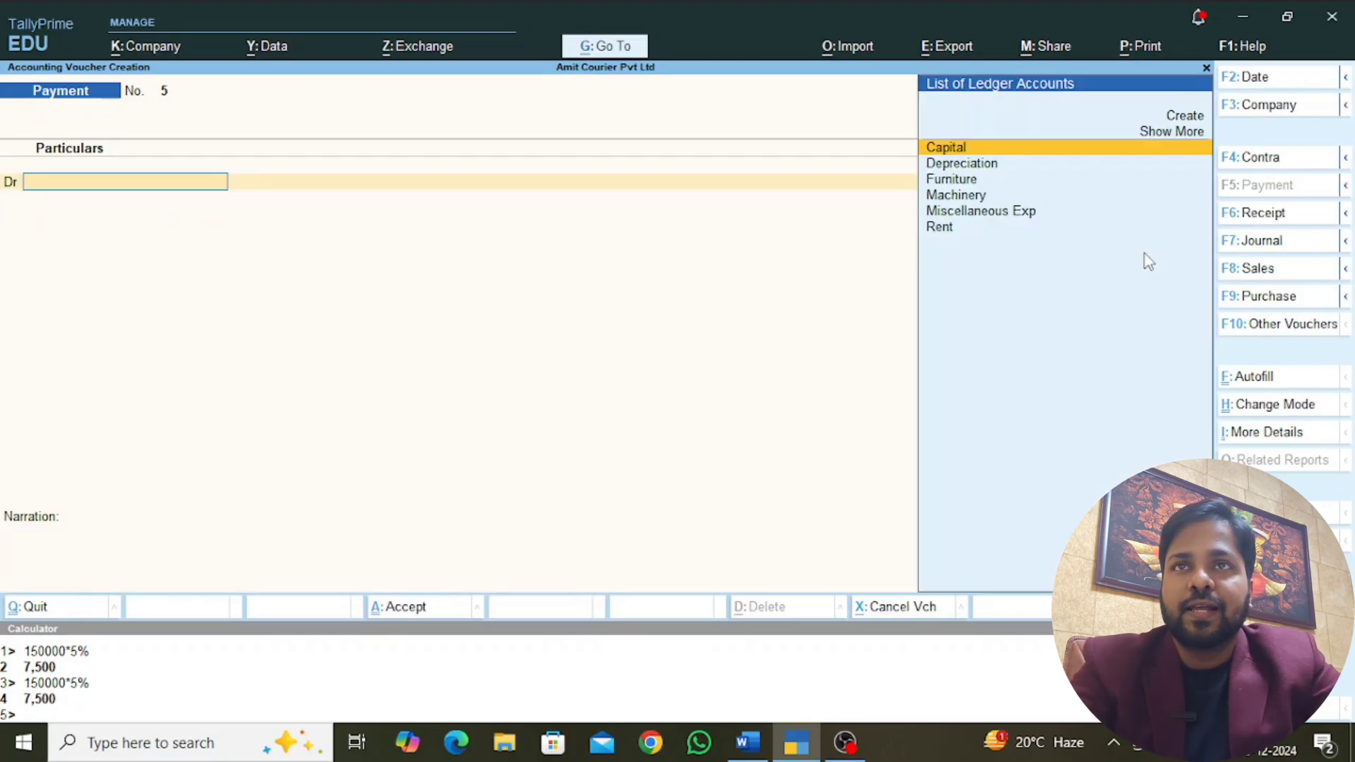
Step: Check the Rs. 40,000 cheque receipt entry in the Word question and open a receipt voucher in TallyPrime
{"action": "key", "text": "alt+Tab"}
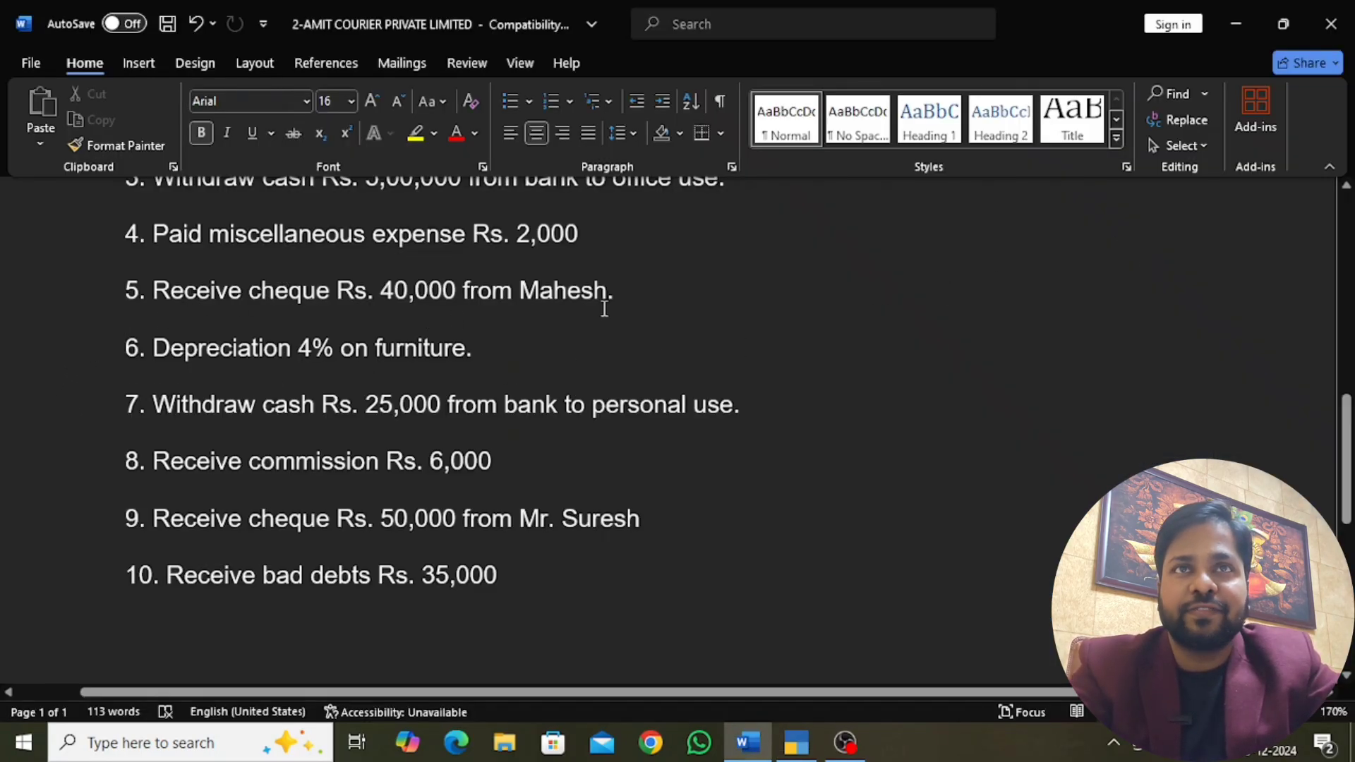
{"action": "key", "text": "alt+Tab"}
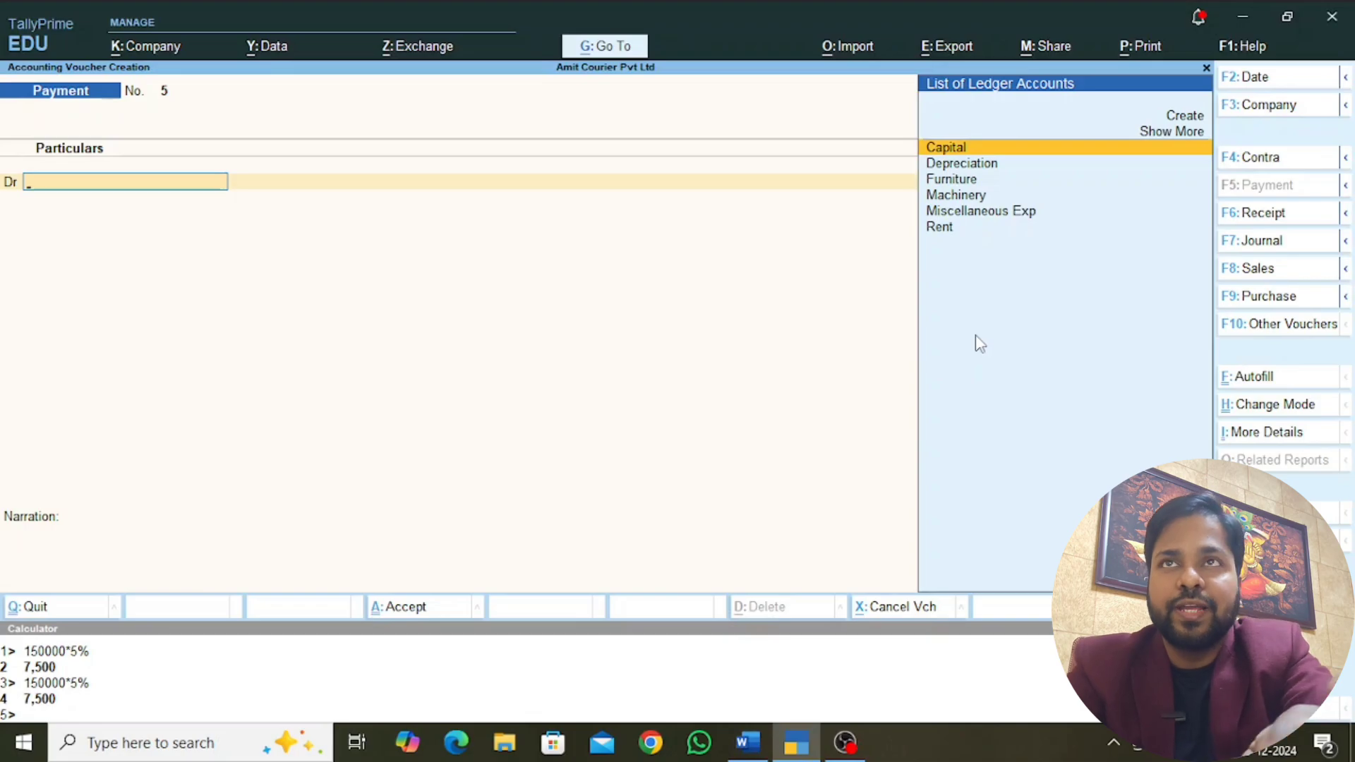
{"action": "key", "text": "F6"}
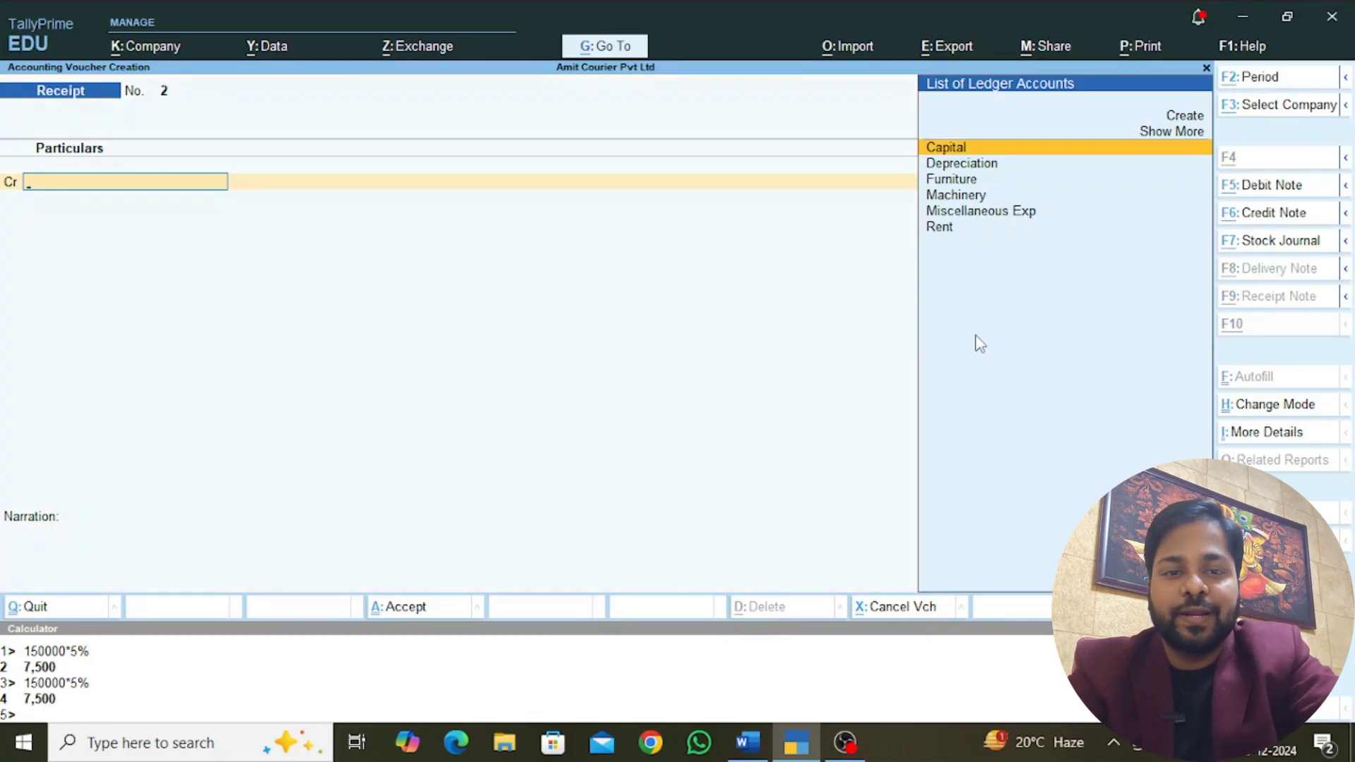
Step: Create a ledger with the cheque giver's name under Unsecured Loans from within the receipt voucher
{"action": "key", "text": "alt+c"}
{"action": "type", "text": "Mahesh"}
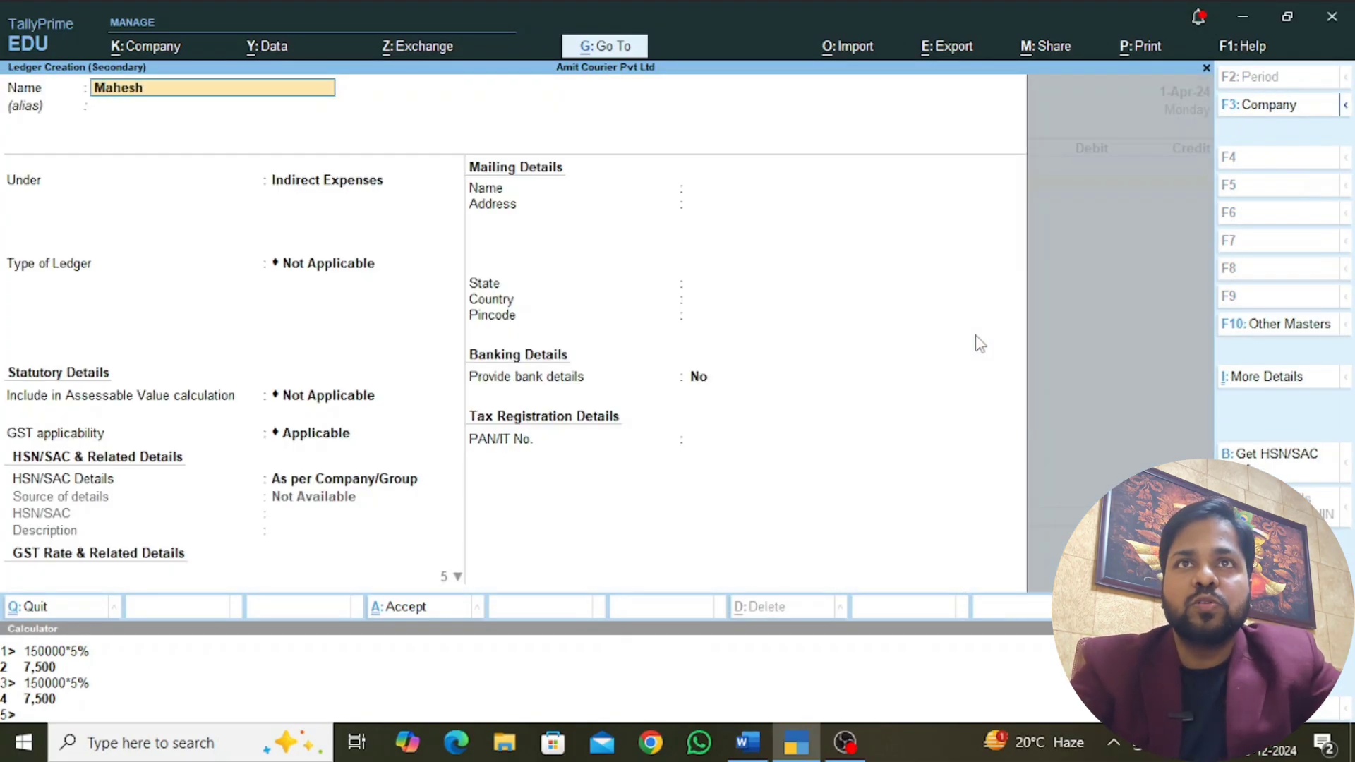
{"action": "key", "text": "Return"}
{"action": "key", "text": "Return"}
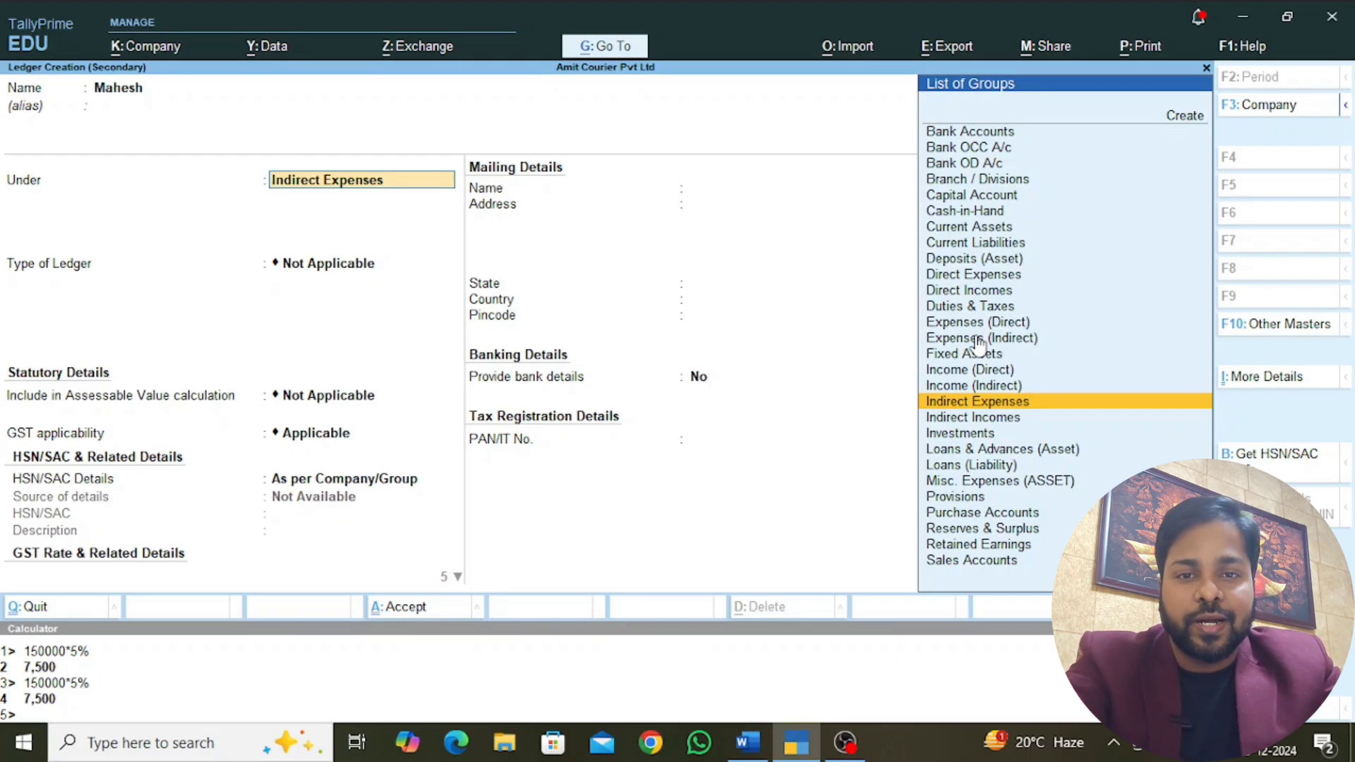
{"action": "type", "text": "Unse"}
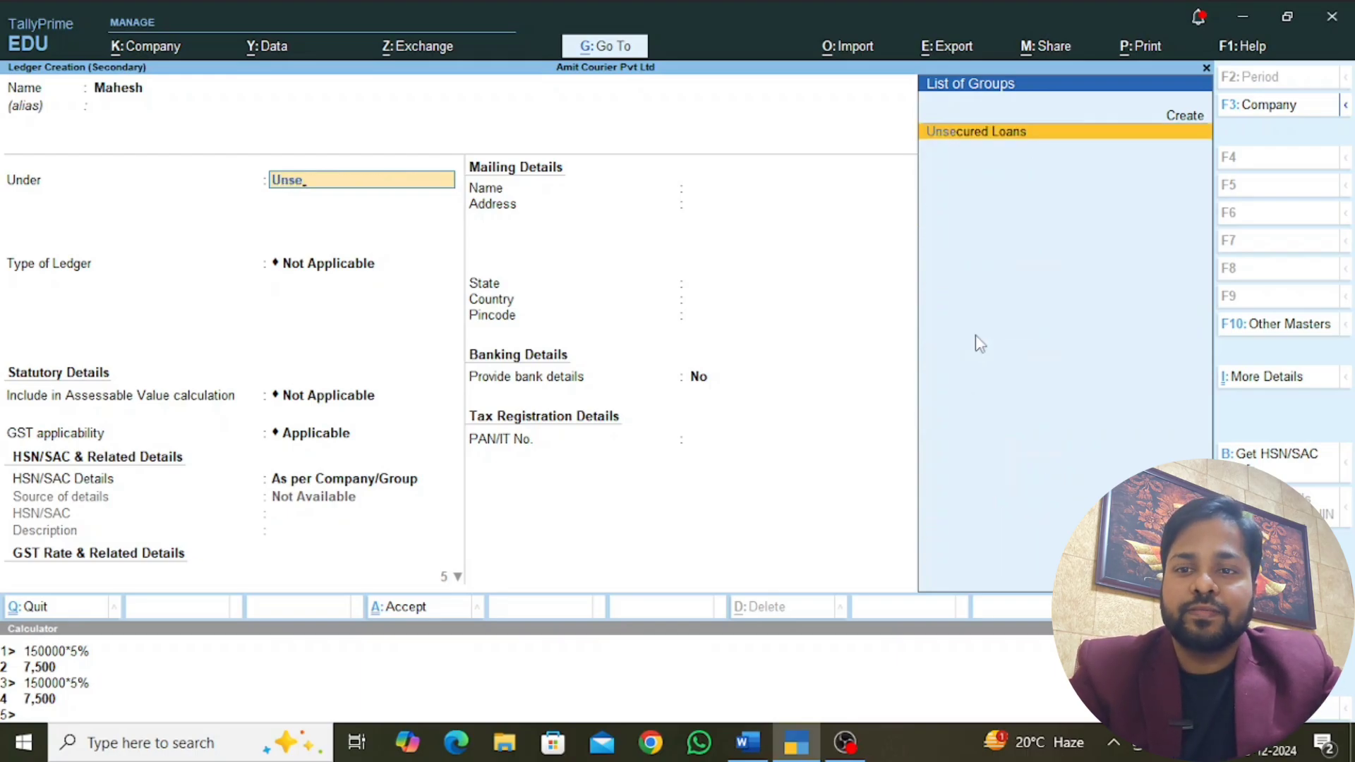
{"action": "key", "text": "Return"}
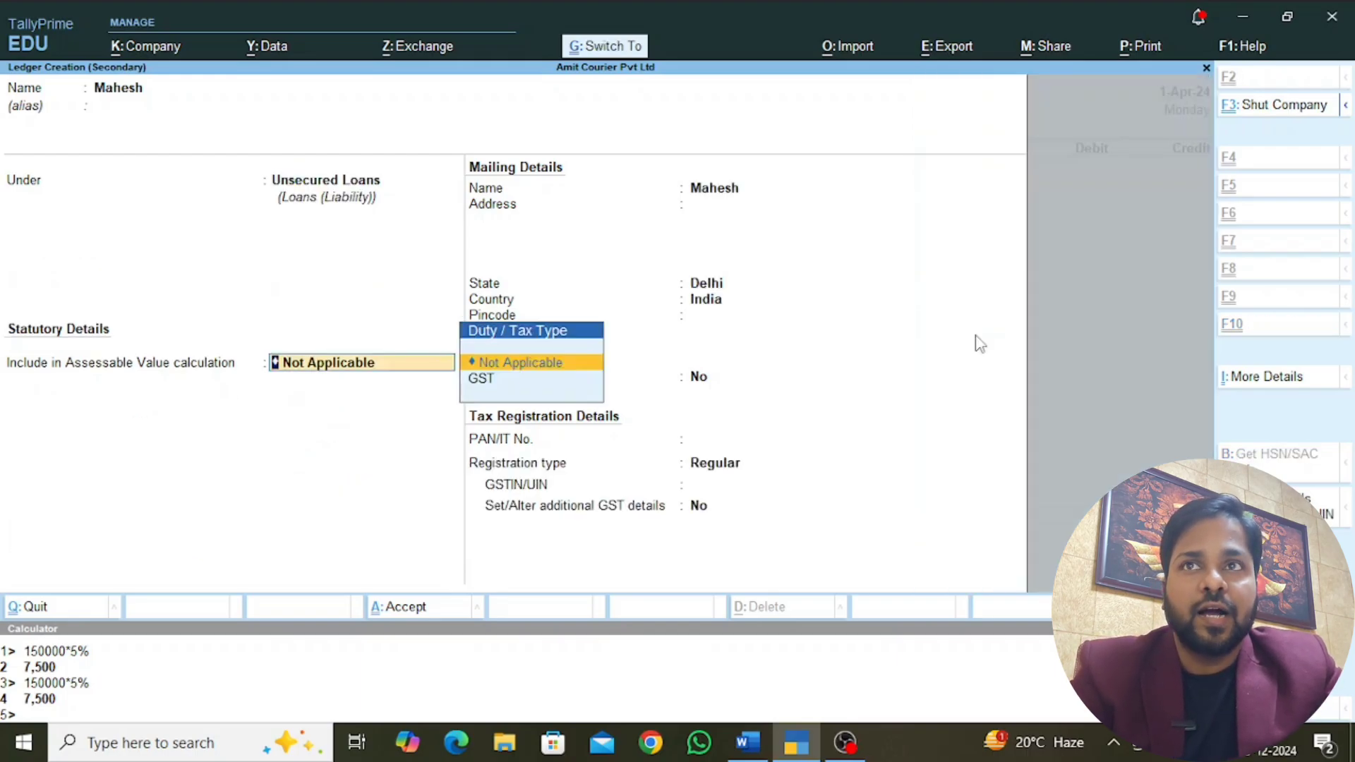
{"action": "key", "text": "ctrl+a"}
Step: Recheck the cheque amount in Word, credit the cheque giver with 40,000, debit Bank and save the receipt voucher
{"action": "key", "text": "alt+Tab"}
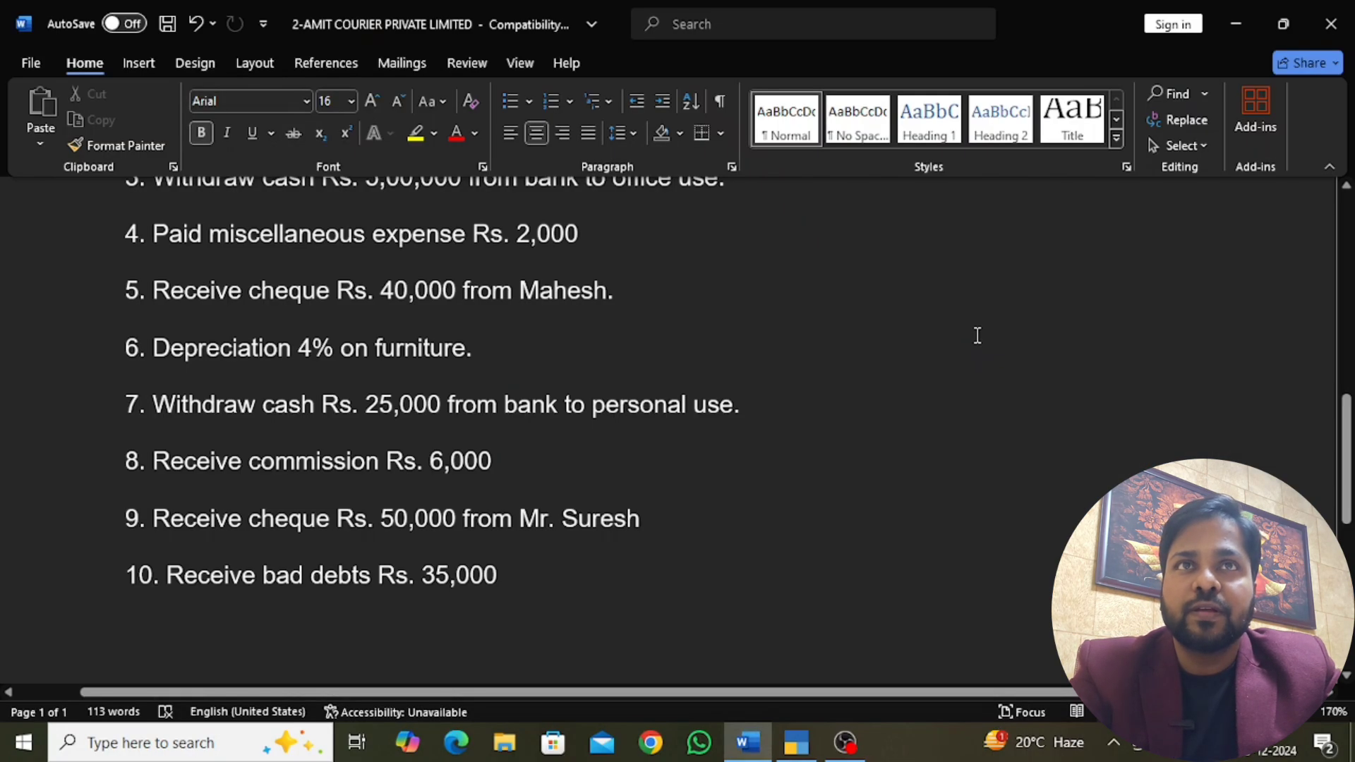
{"action": "key", "text": "alt+Tab"}
{"action": "type", "text": "40000"}
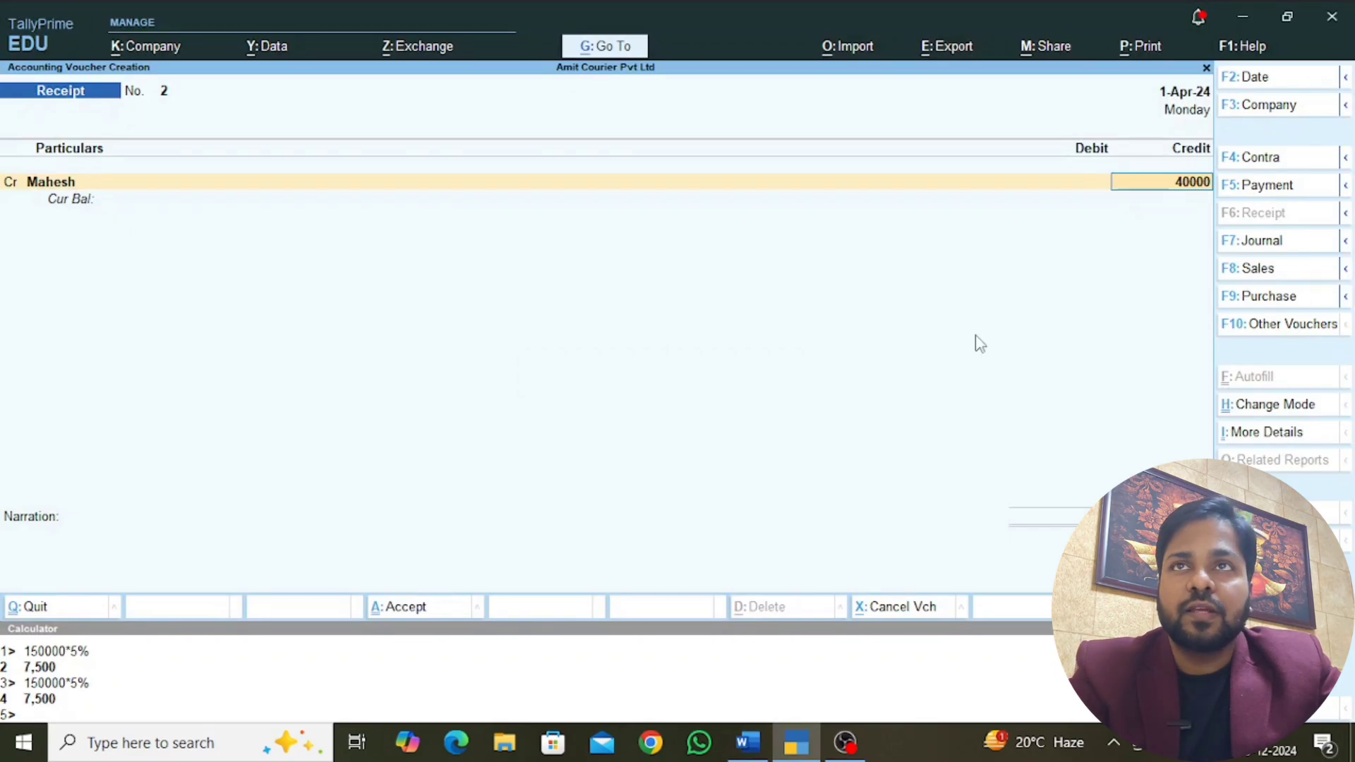
{"action": "key", "text": "Return"}
{"action": "type", "text": "Ba"}
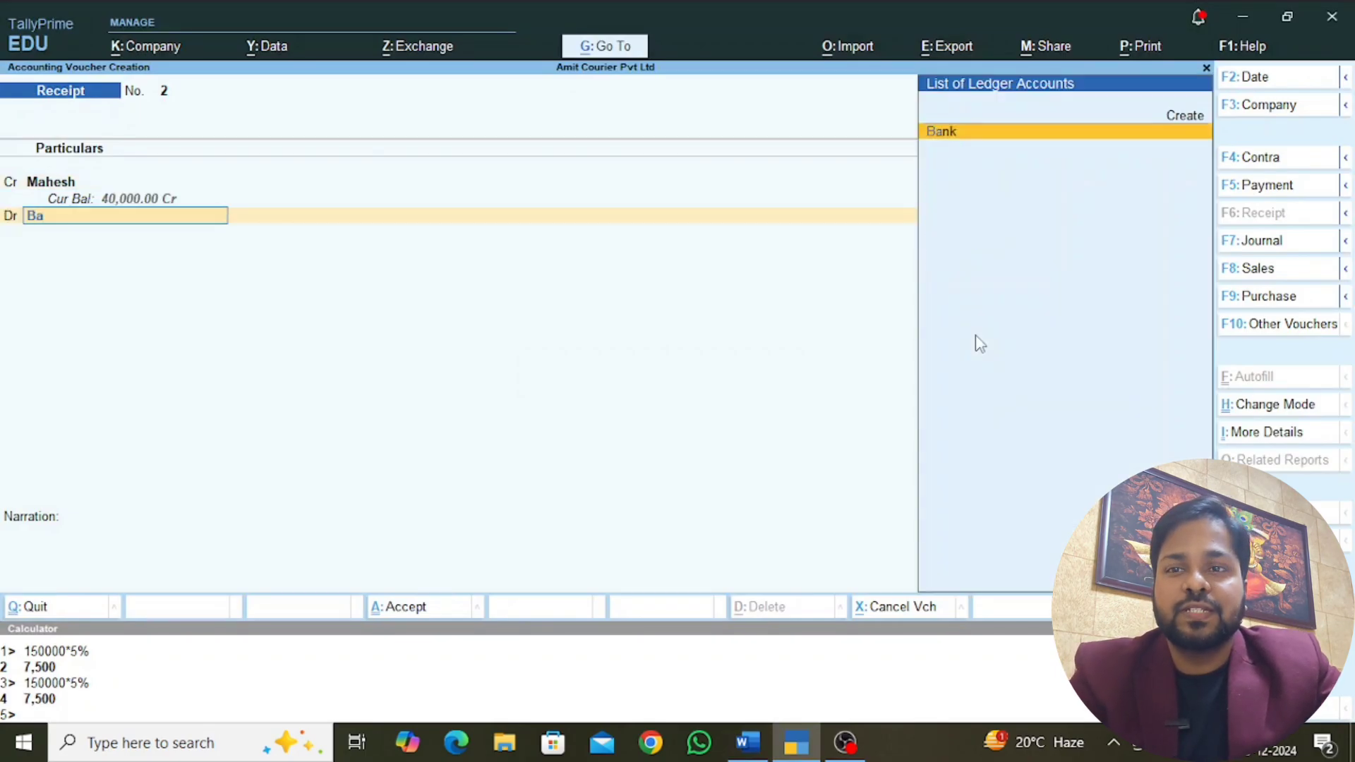
{"action": "key", "text": "Return"}
{"action": "key", "text": "ctrl+a"}
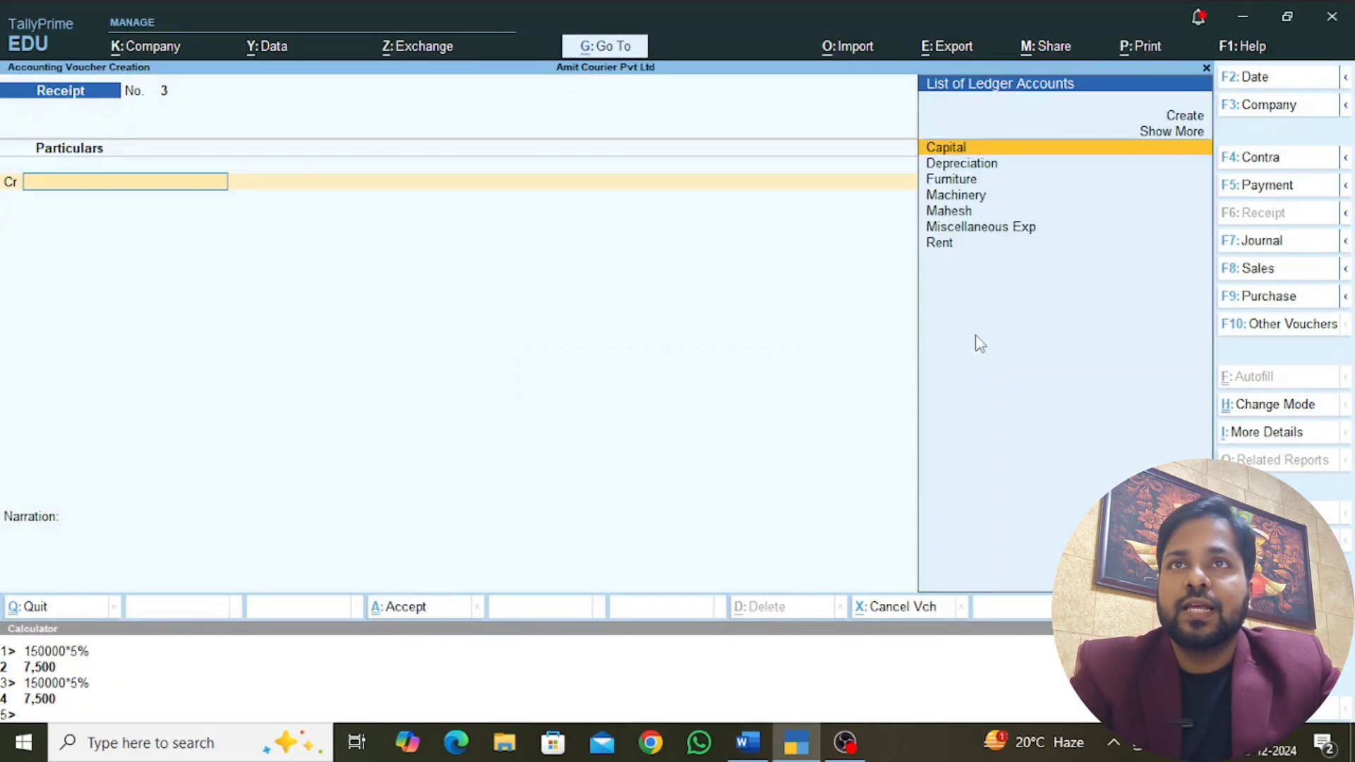
Step: Check the furniture depreciation entry in the Word question and open a journal voucher in TallyPrime
{"action": "key", "text": "alt+Tab"}
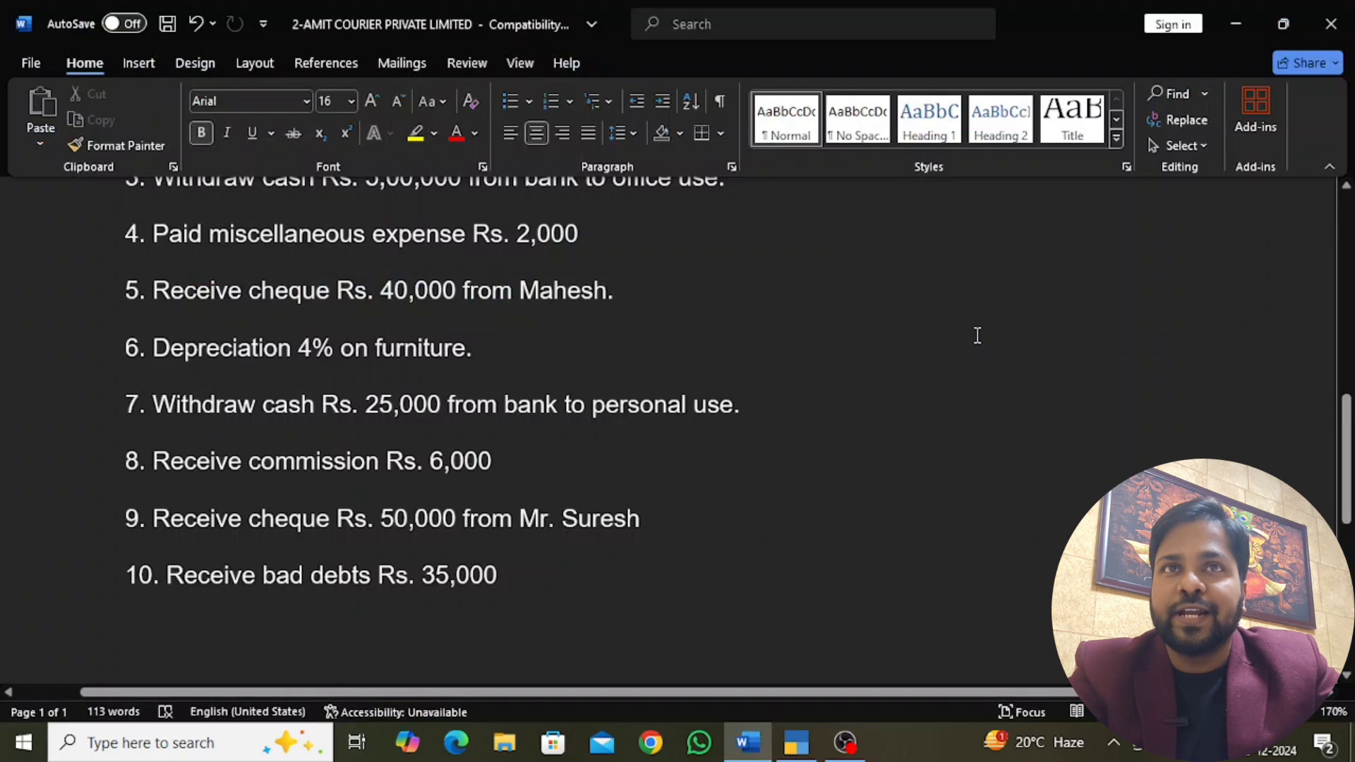
{"action": "key", "text": "alt+Tab"}
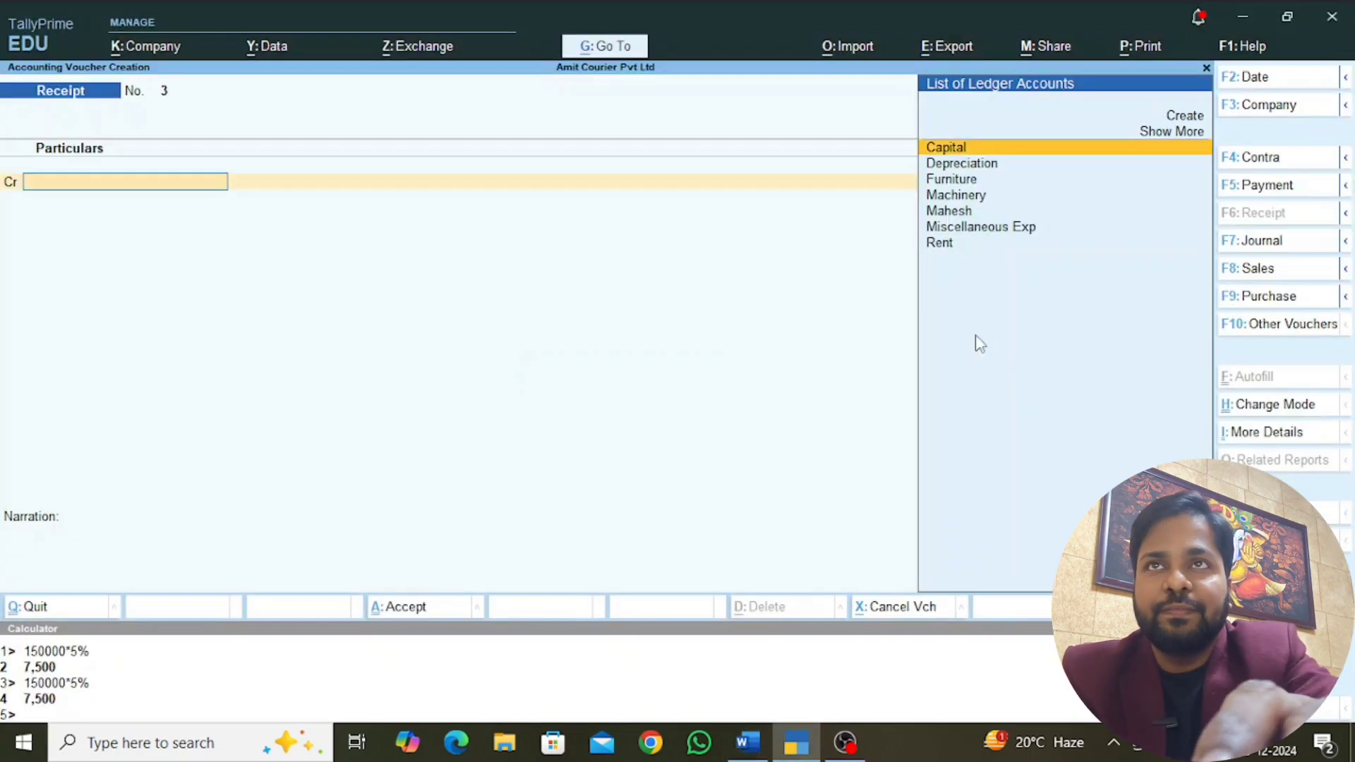
{"action": "key", "text": "F7"}
Step: Debit Depreciation with 1,800, calculating 45000*4/100 in the built-in calculator
{"action": "type", "text": "Dep"}
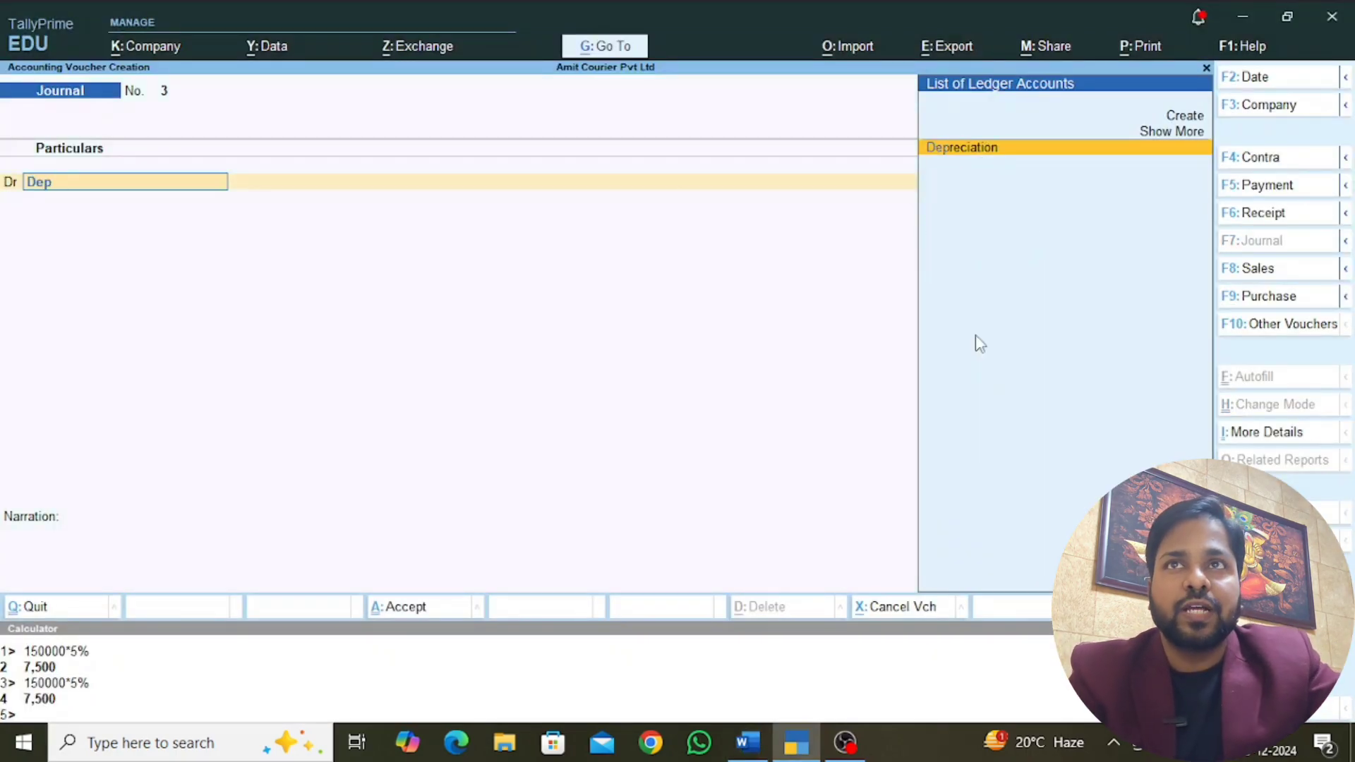
{"action": "key", "text": "Return"}
{"action": "key", "text": "ctrl+n"}
{"action": "type", "text": "45000*4/100"}
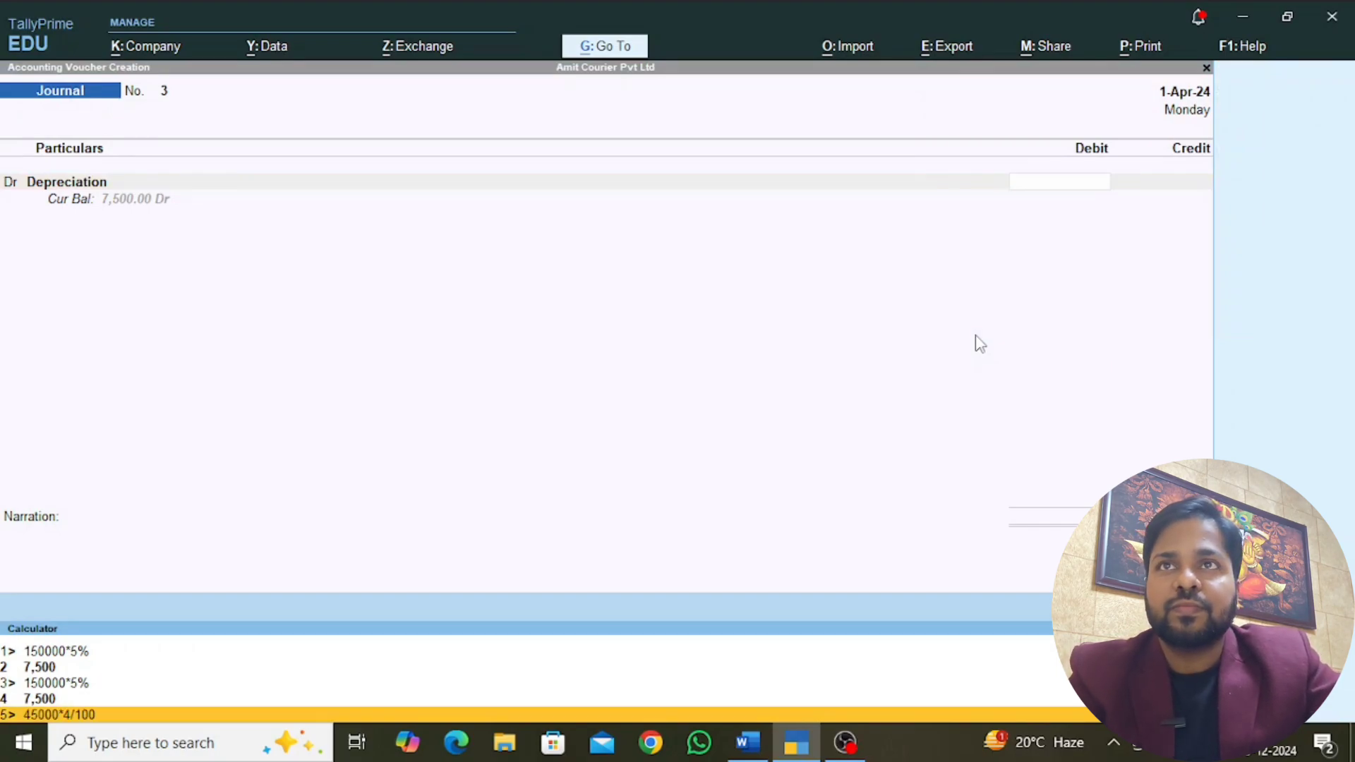
{"action": "key", "text": "Return"}
{"action": "key", "text": "Return"}
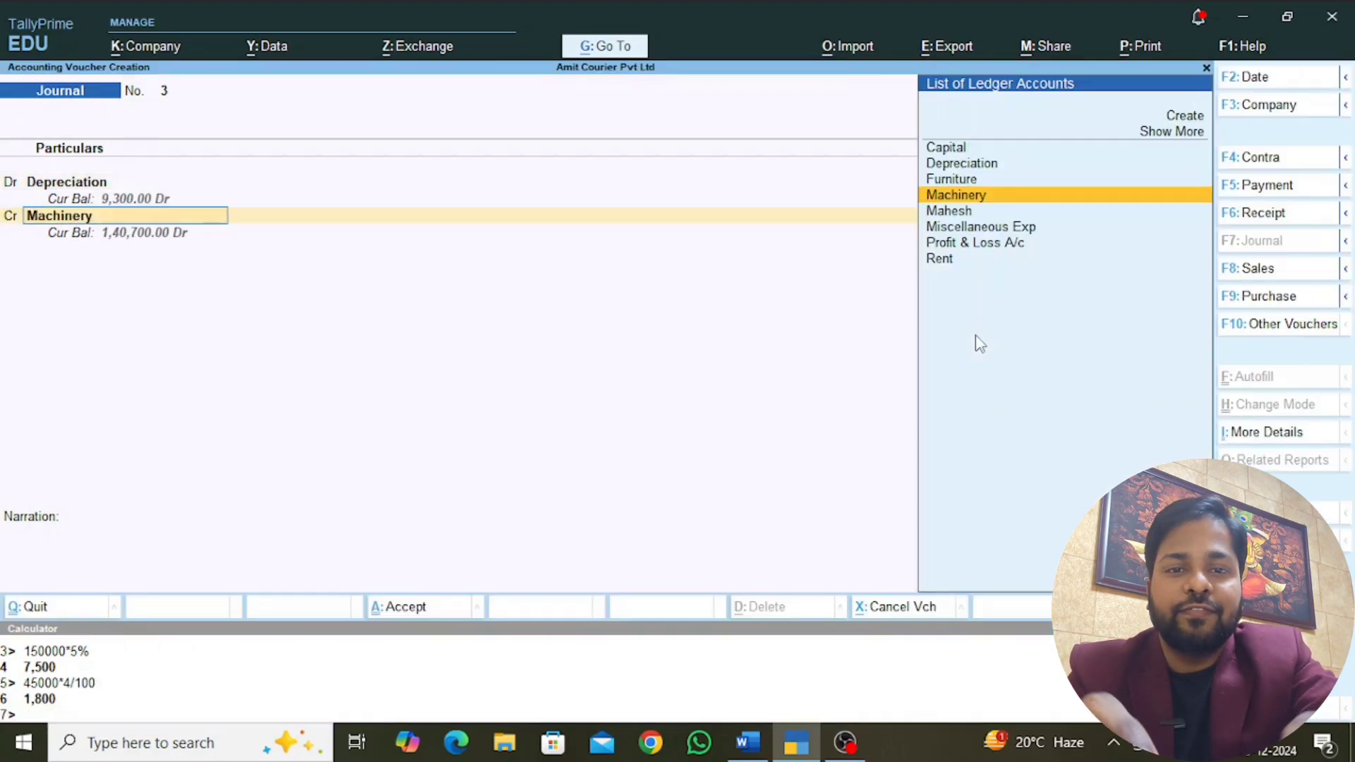
Step: Credit Furniture with 1,800 and save the journal voucher without a narration
{"action": "type", "text": "Fur"}
{"action": "key", "text": "Return"}
{"action": "key", "text": "Return"}
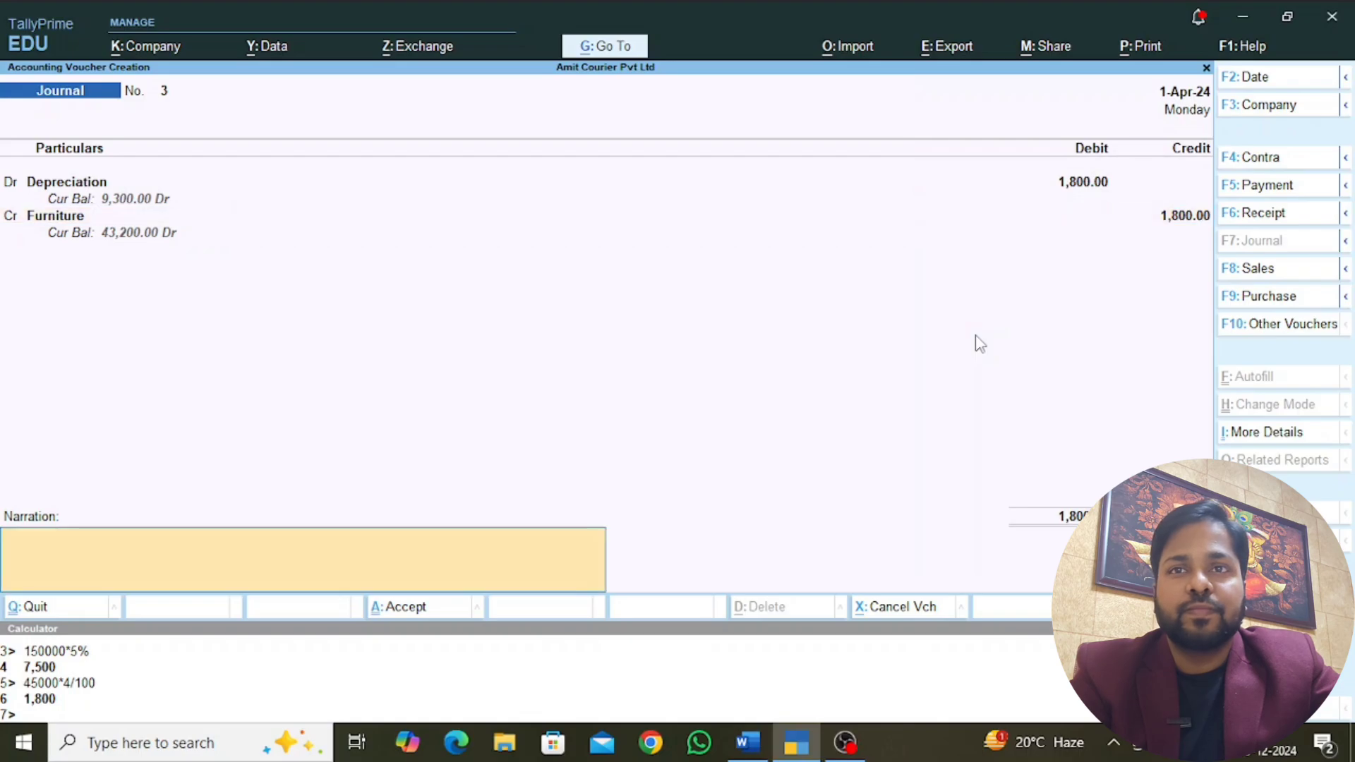
{"action": "key", "text": "Return"}
Step: Check the cash withdrawal for personal use in the Word question and return to TallyPrime
{"action": "key", "text": "alt+Tab"}
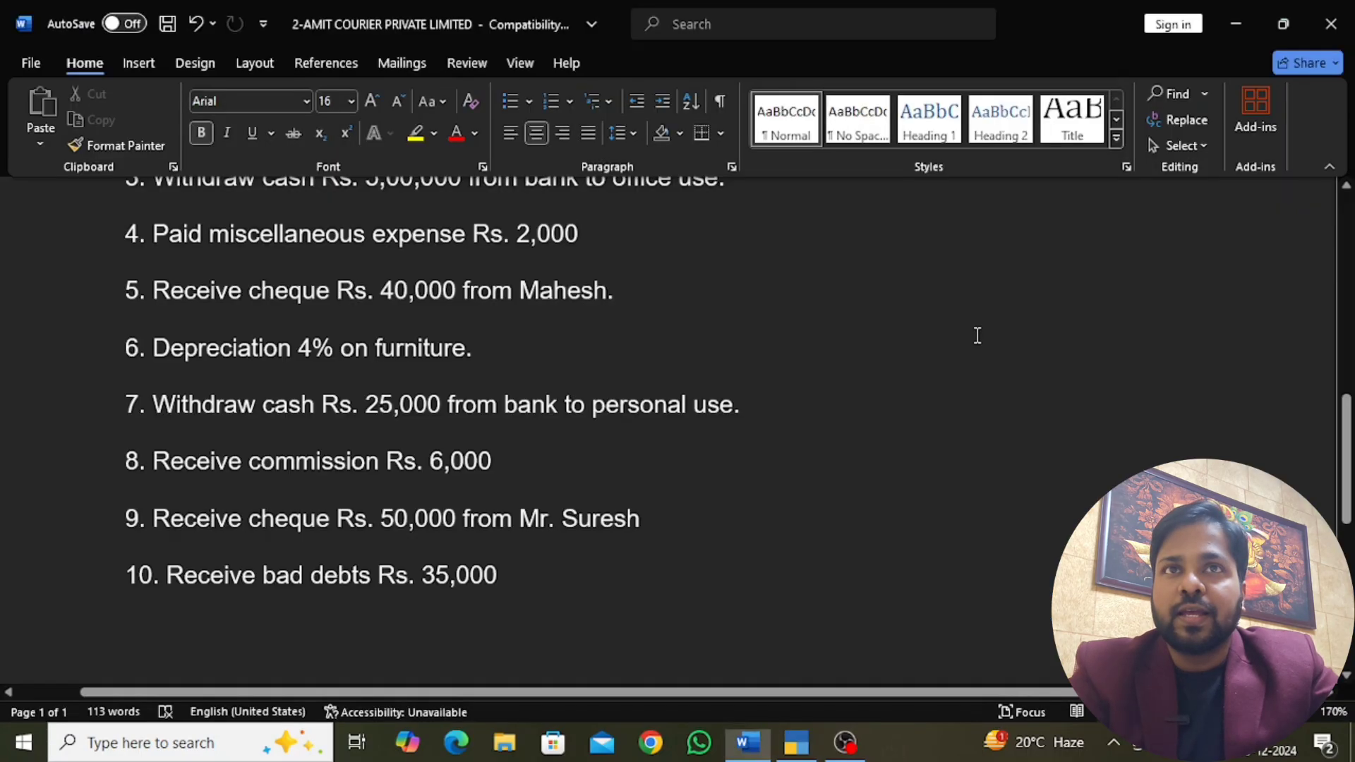
{"action": "scroll", "coordinate": [977, 335], "scroll_direction": "down", "scroll_amount": 2}
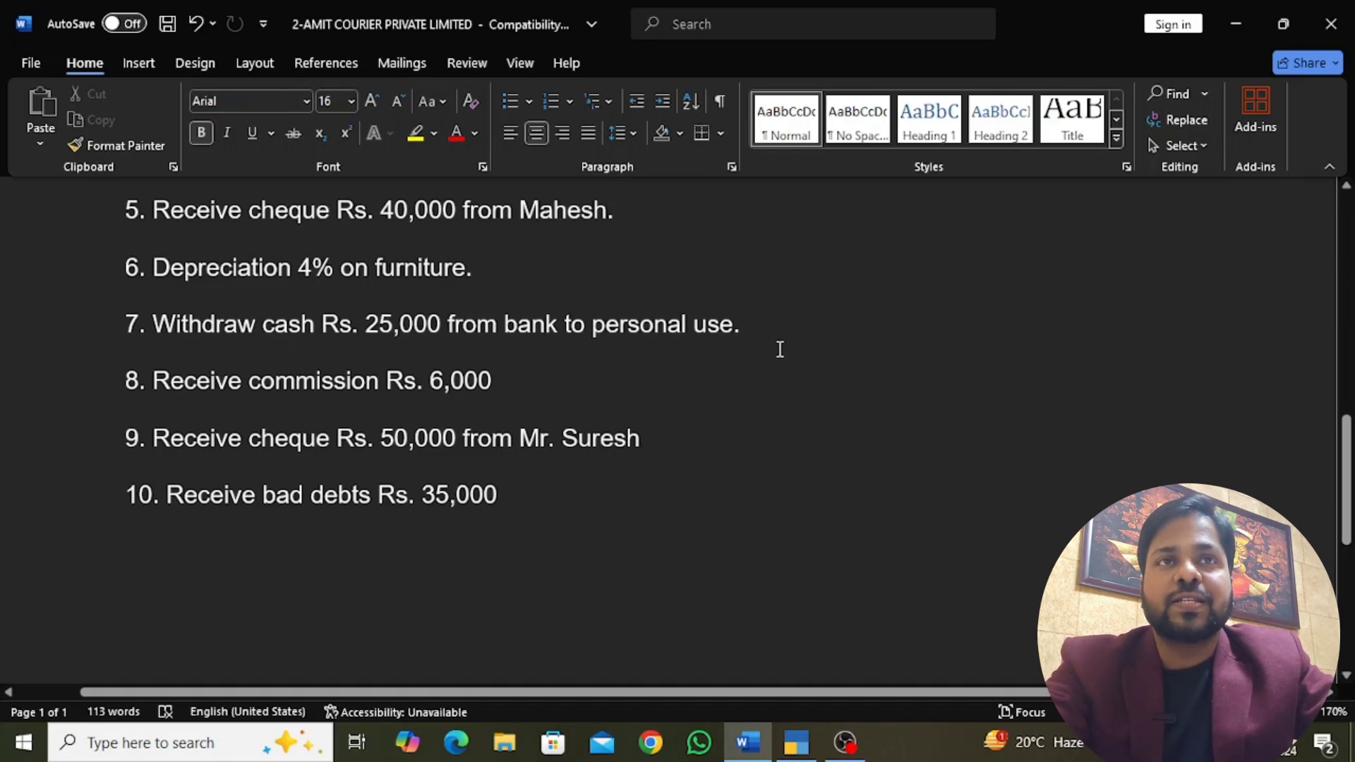
{"action": "key", "text": "alt+Tab"}
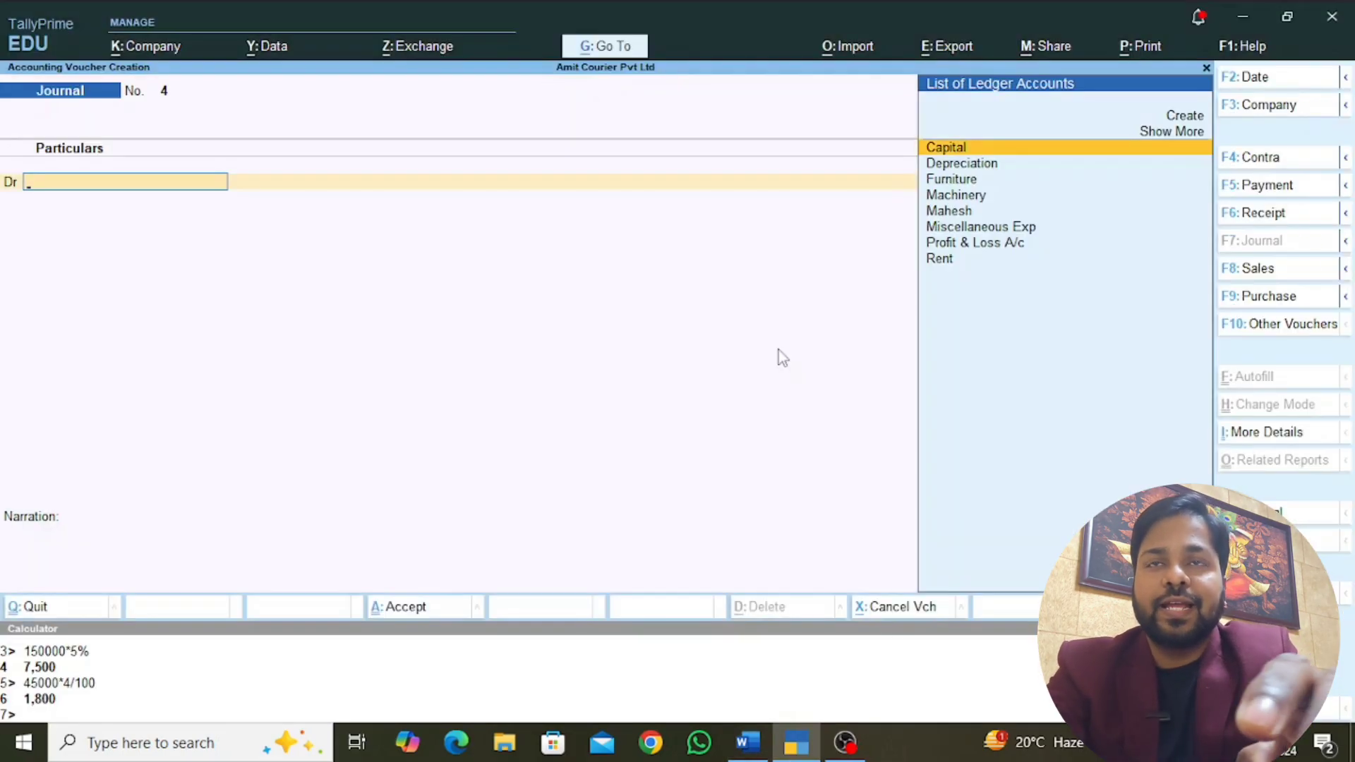
Step: Create a ledger named Drawings under Capital Account from the journal voucher's debit line
{"action": "key", "text": "alt+c"}
{"action": "type", "text": "Drawings"}
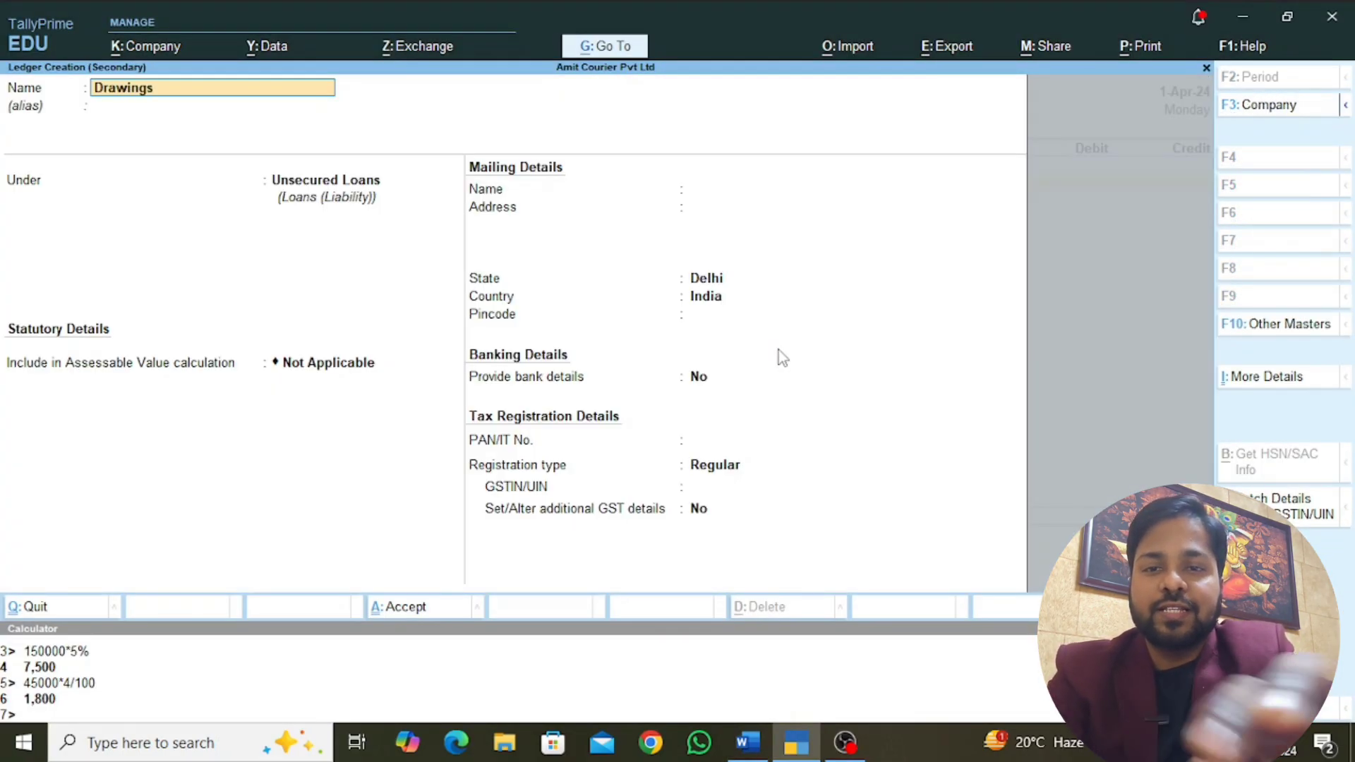
{"action": "key", "text": "Return"}
{"action": "type", "text": "Capit"}
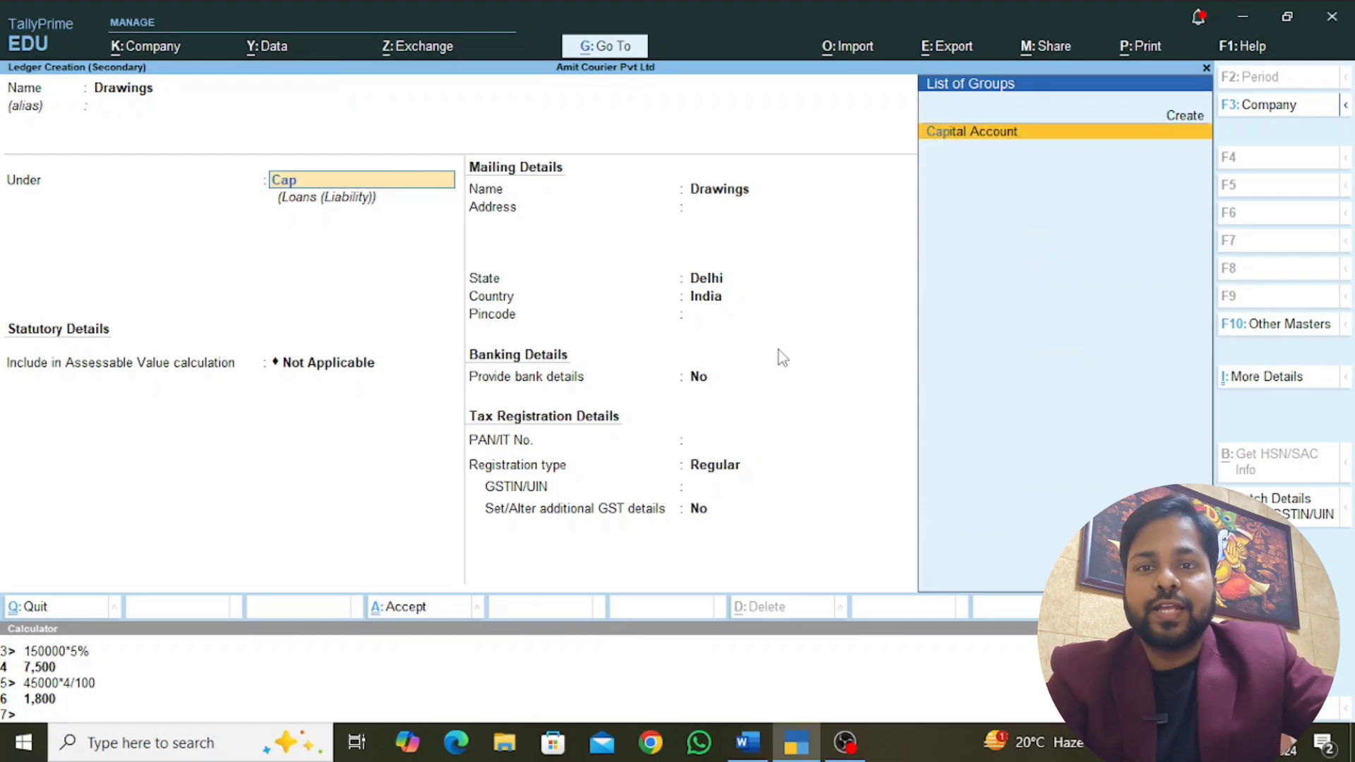
{"action": "key", "text": "Return"}
{"action": "key", "text": "ctrl+a"}
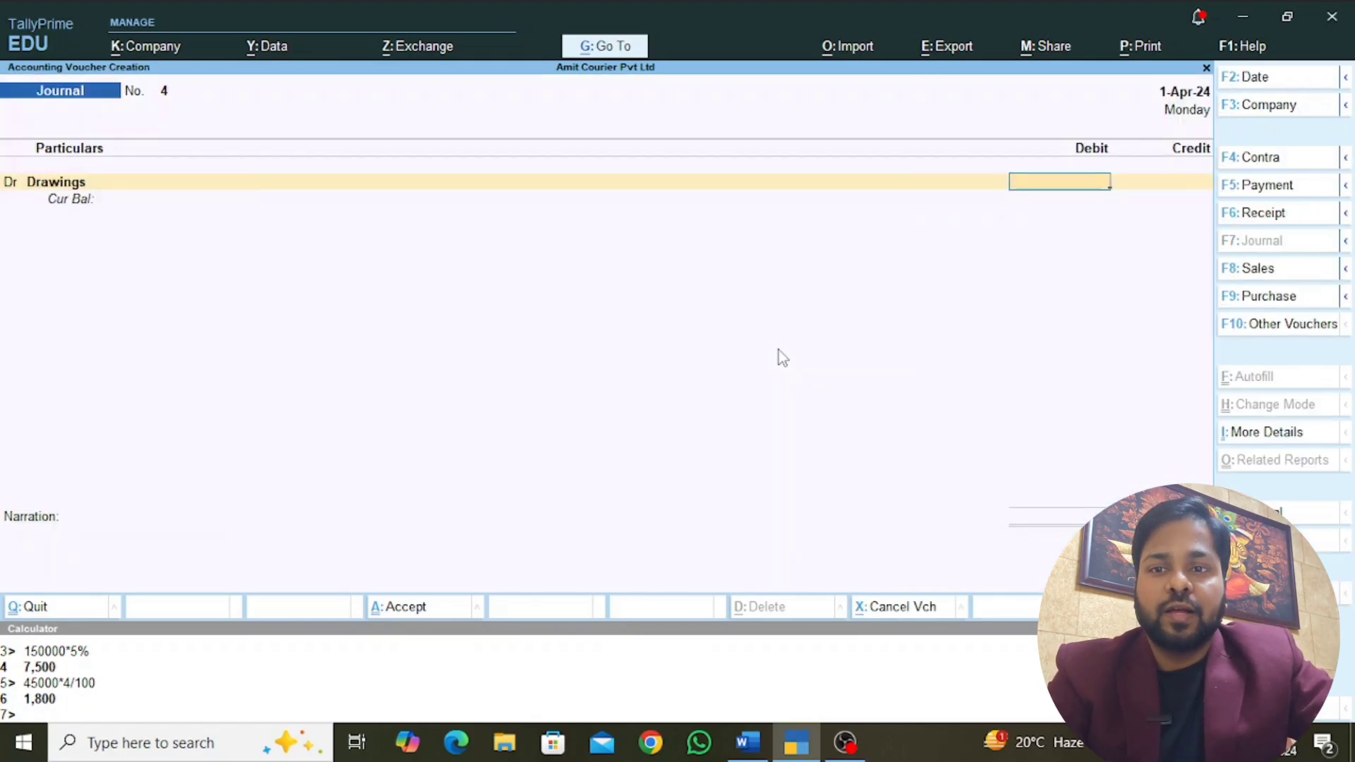
Step: Check the withdrawal amount in the Word question and debit Drawings with 25,000 in the TallyPrime journal voucher
{"action": "key", "text": "alt+Tab"}
{"action": "key", "text": "alt+Tab"}
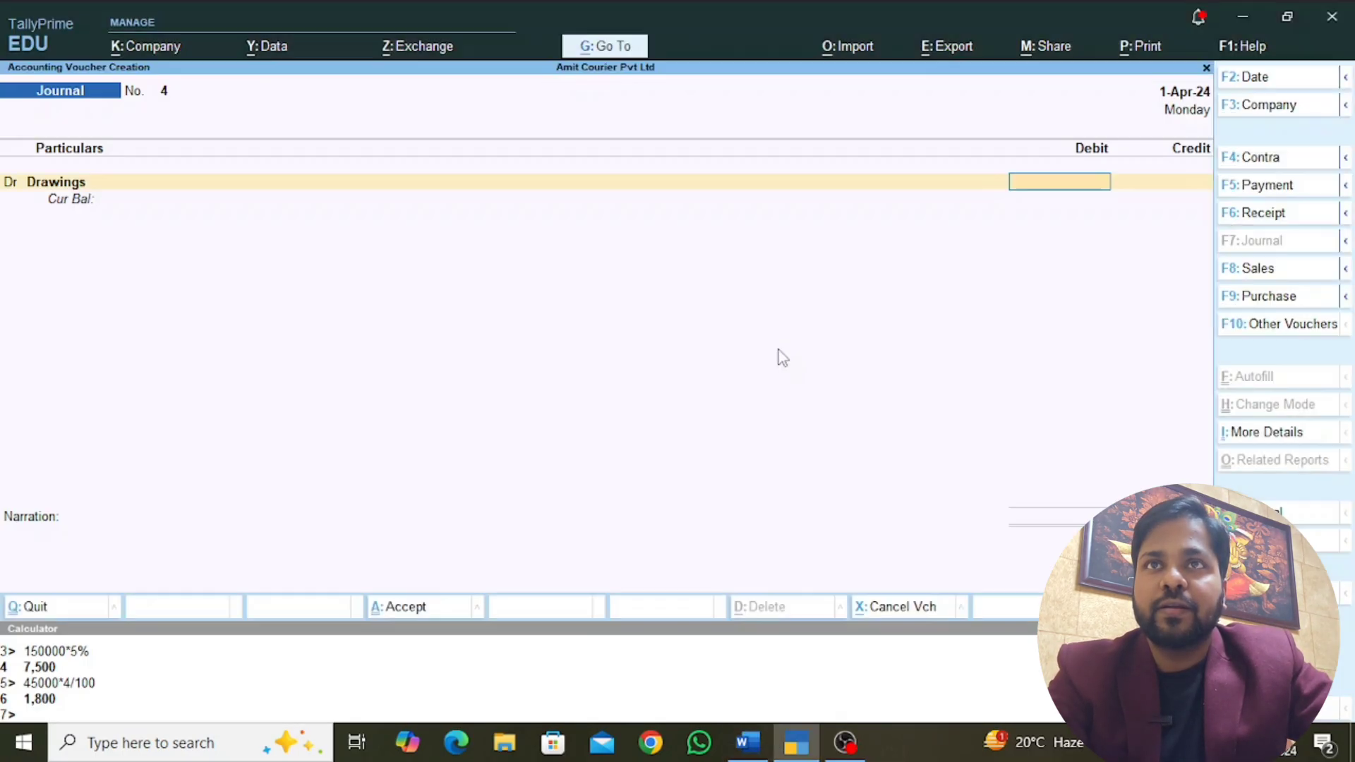
{"action": "type", "text": "25000"}
{"action": "key", "text": "Return"}
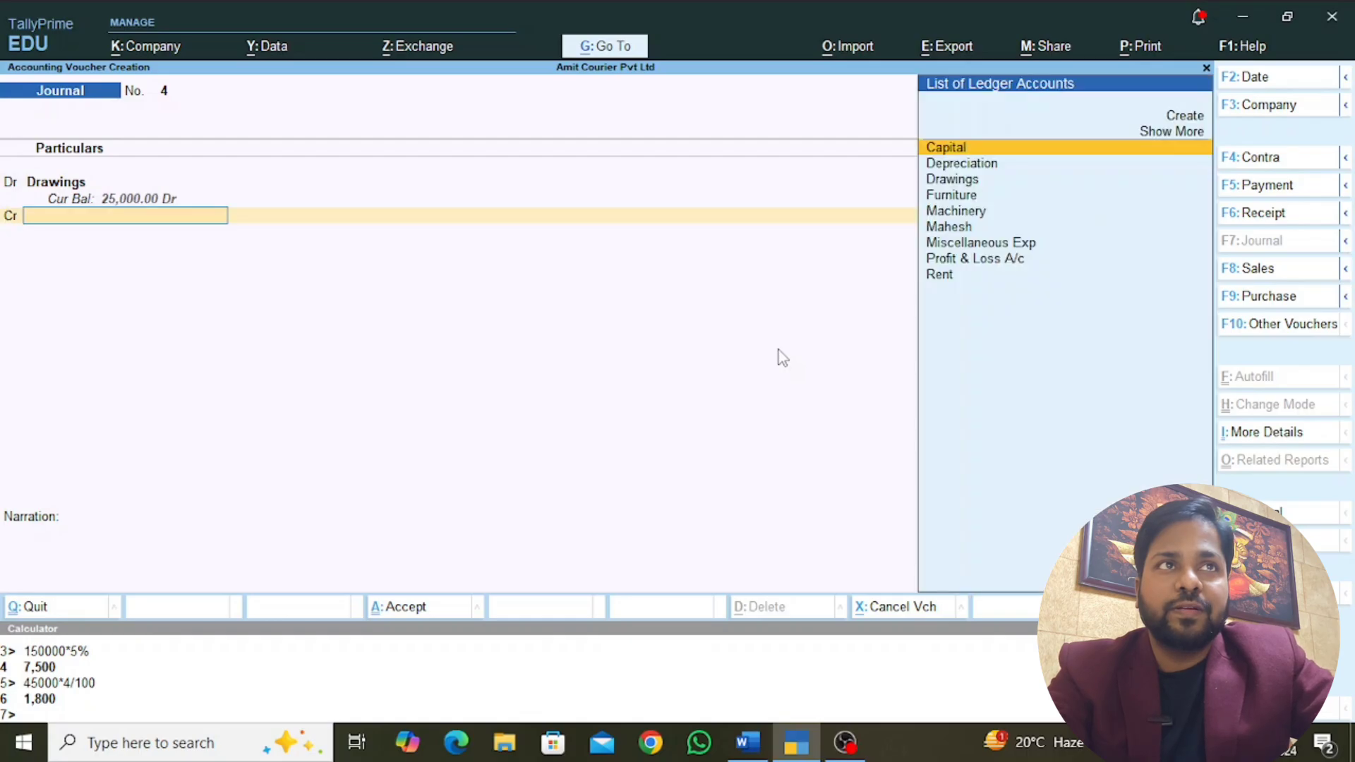
Step: Credit Bank with 25,000, keep the default cheque allocation and save the journal voucher without a narration
{"action": "type", "text": "Ba"}
{"action": "key", "text": "Return"}
{"action": "key", "text": "Return"}
{"action": "key", "text": "Return"}
{"action": "key", "text": "Return"}
{"action": "key", "text": "Return"}
{"action": "key", "text": "Return"}
{"action": "key", "text": "Return"}
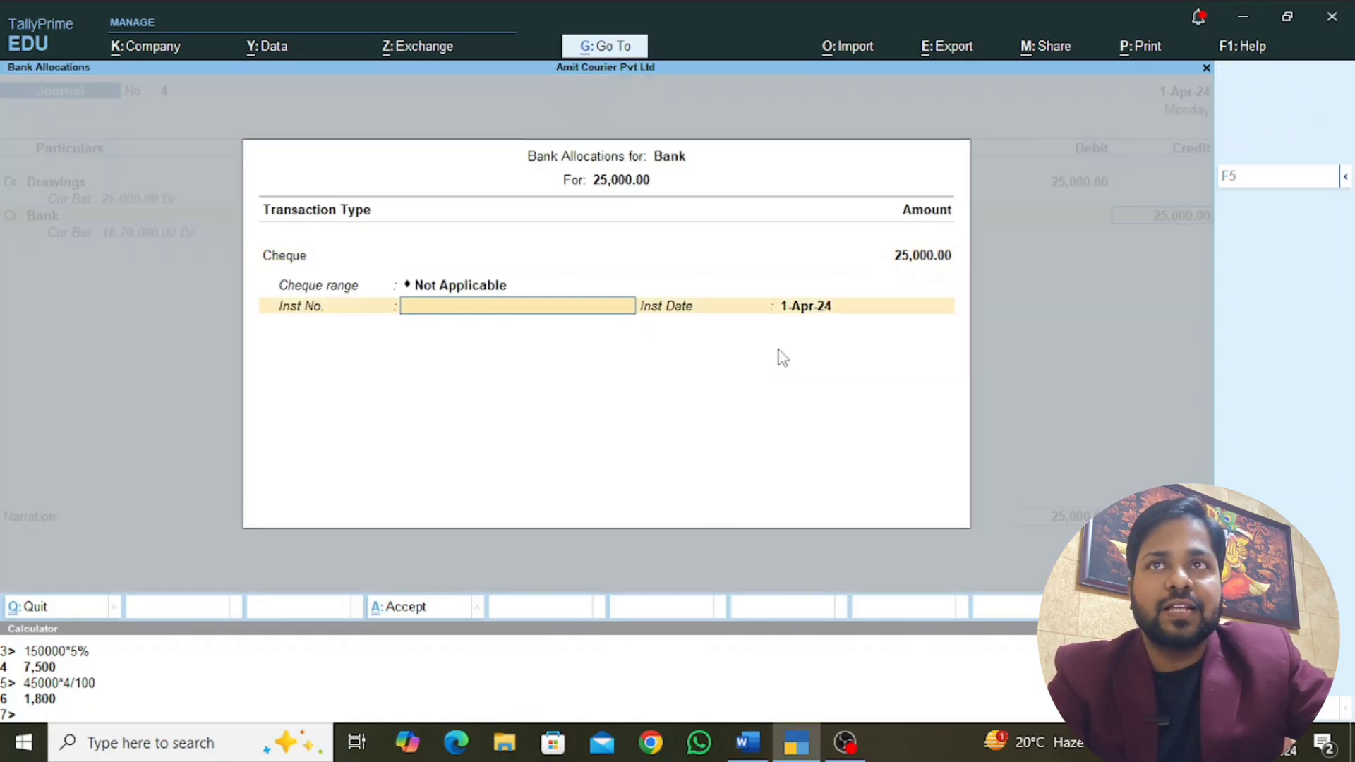
{"action": "key", "text": "Return"}
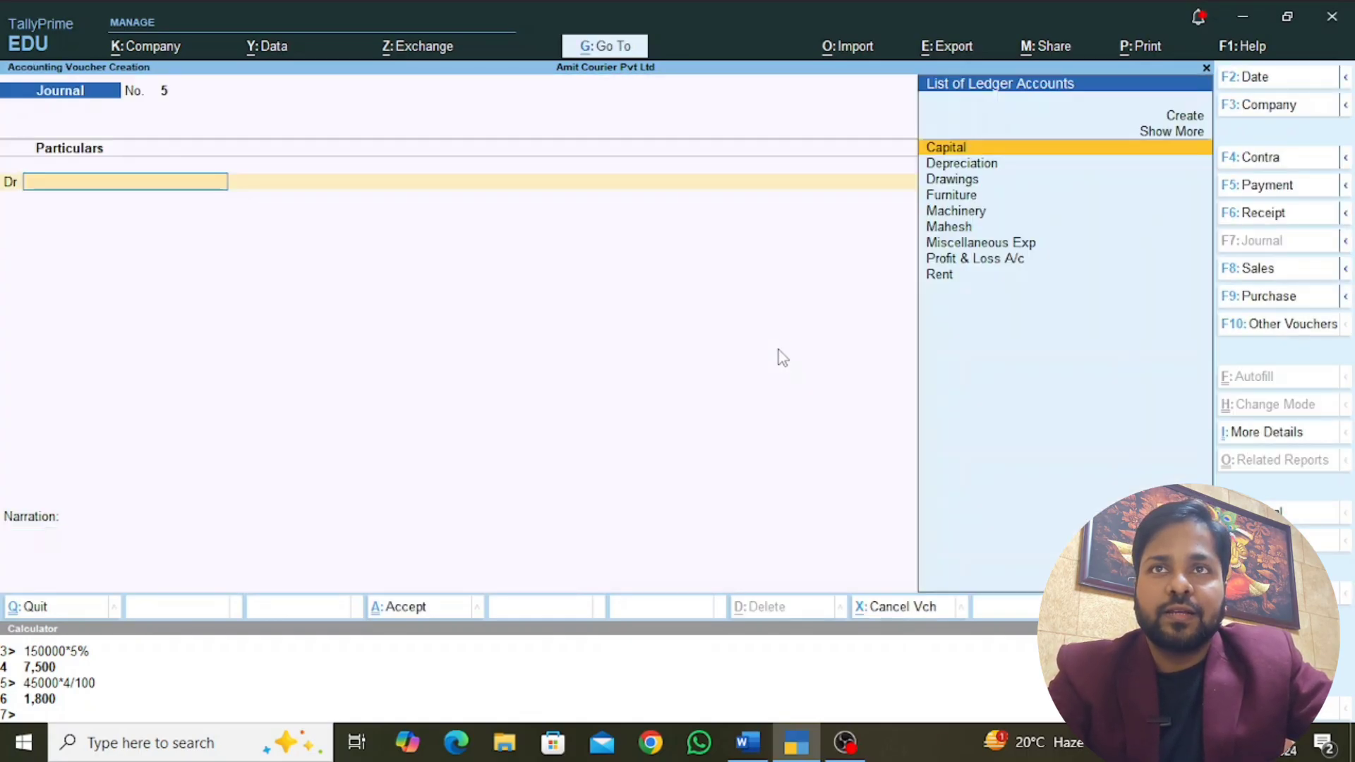
Step: Check the commission entry in the Word question and open a receipt voucher in TallyPrime
{"action": "key", "text": "alt+Tab"}
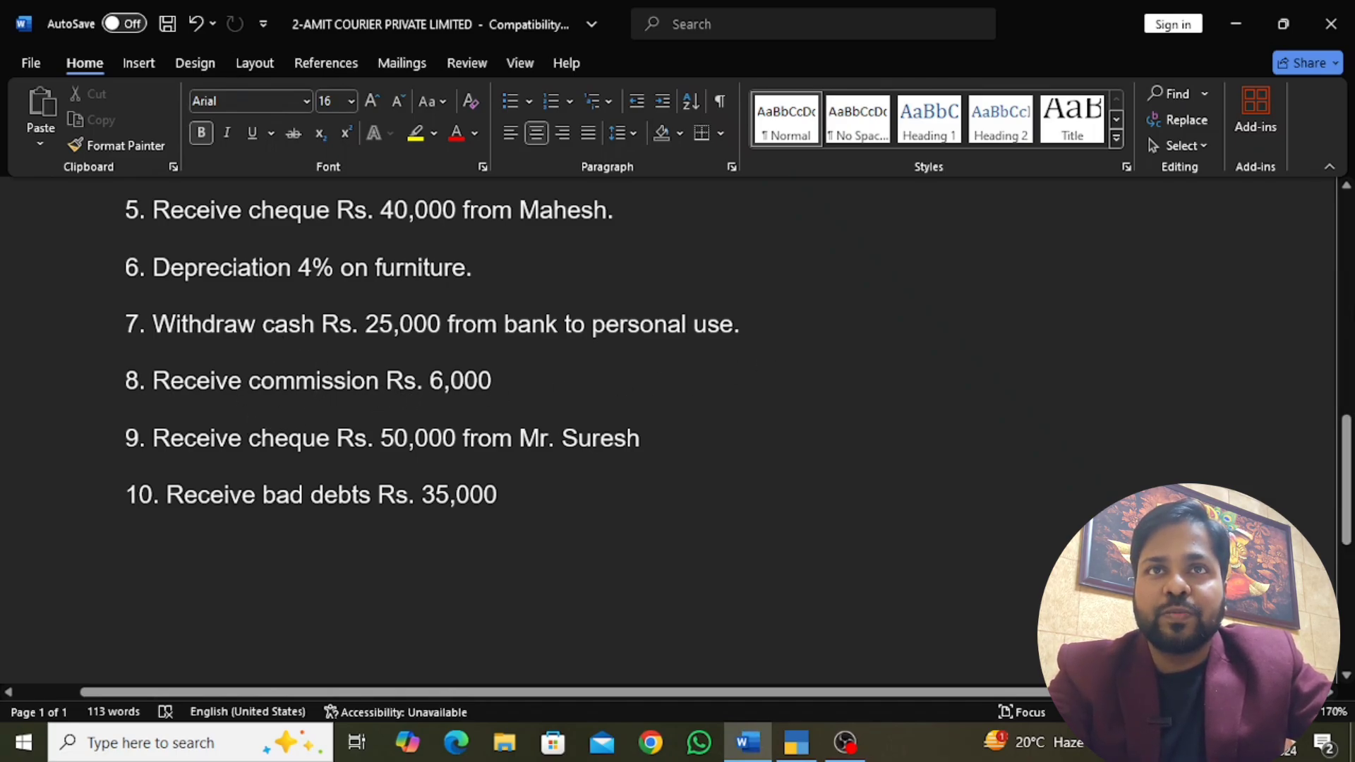
{"action": "key", "text": "alt+Tab"}
{"action": "key", "text": "F6"}
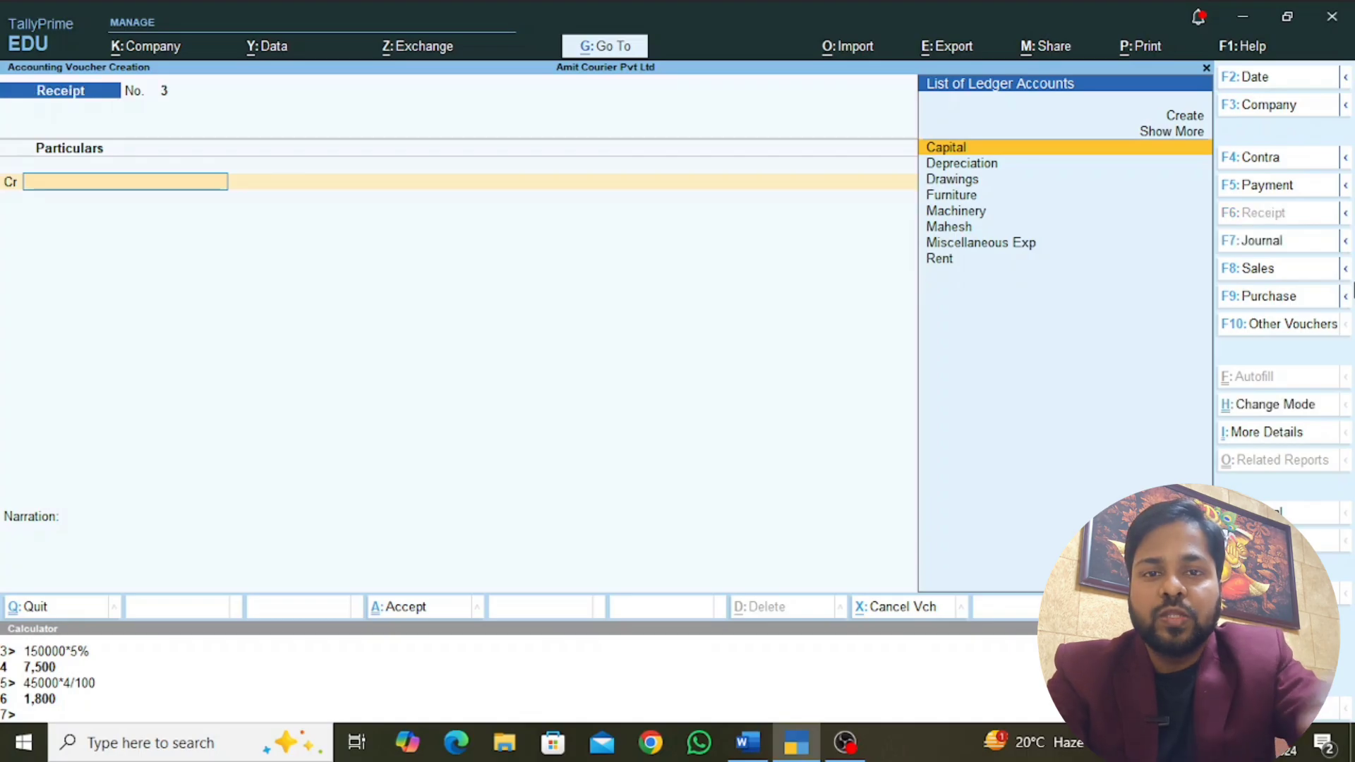
Step: Create a ledger named Commission Received under Indirect Incomes from the receipt voucher's credit line
{"action": "key", "text": "alt+c"}
{"action": "type", "text": "Commis"}
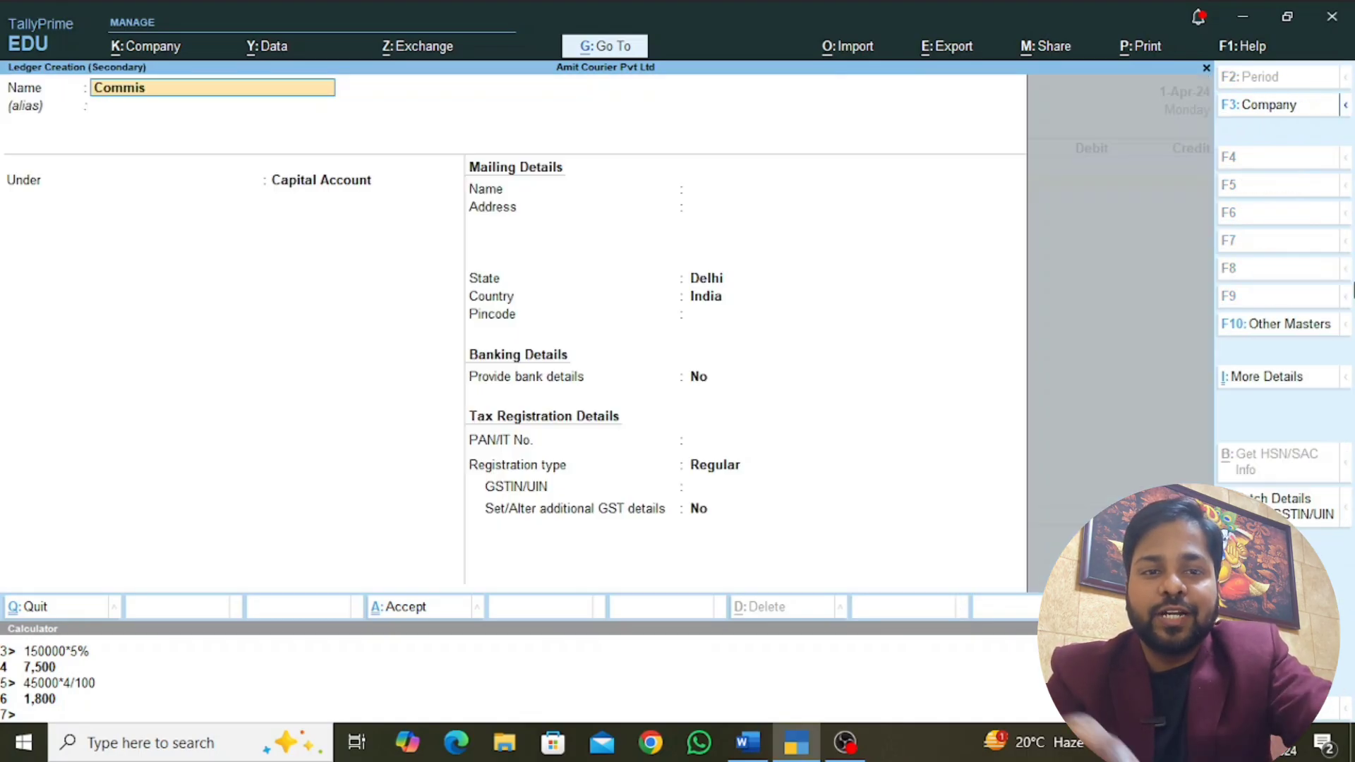
{"action": "type", "text": "sion Rece"}
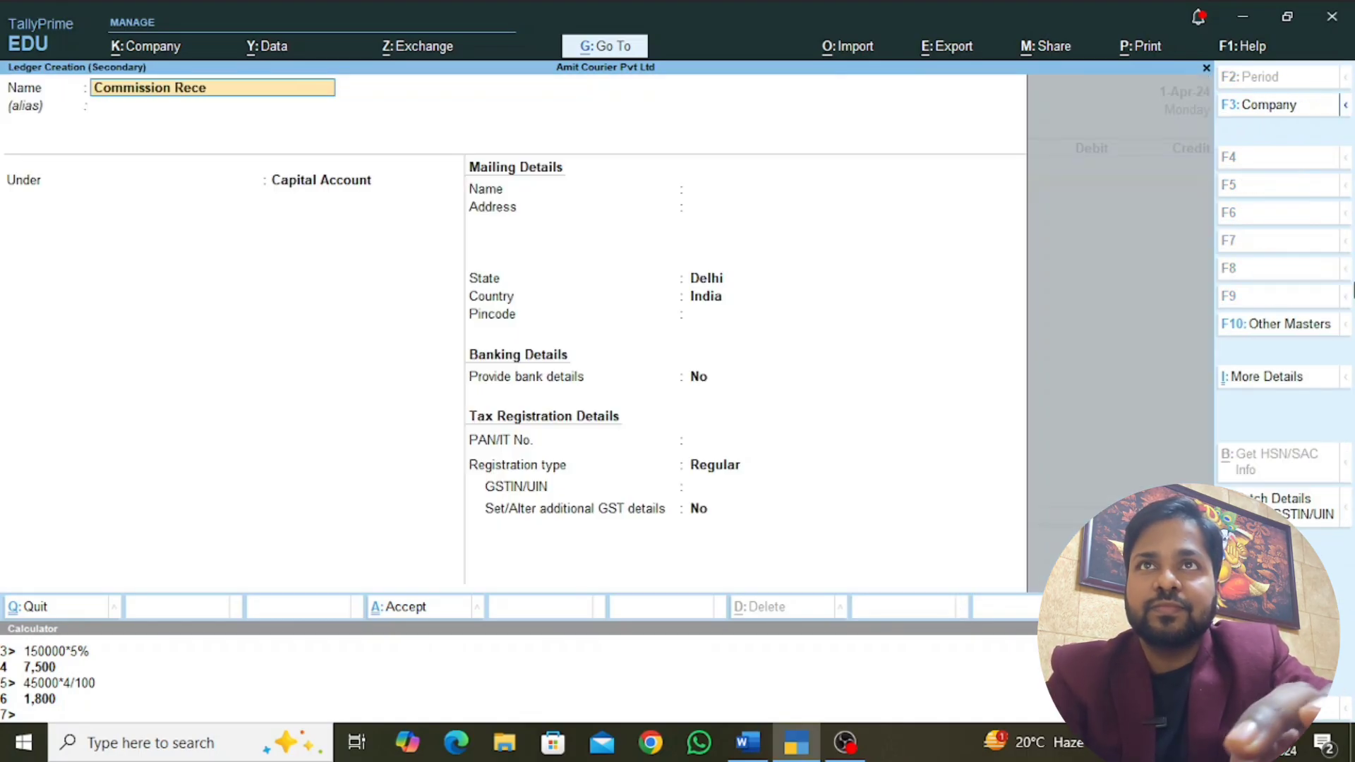
{"action": "type", "text": "ived"}
{"action": "key", "text": "Return"}
{"action": "key", "text": "Return"}
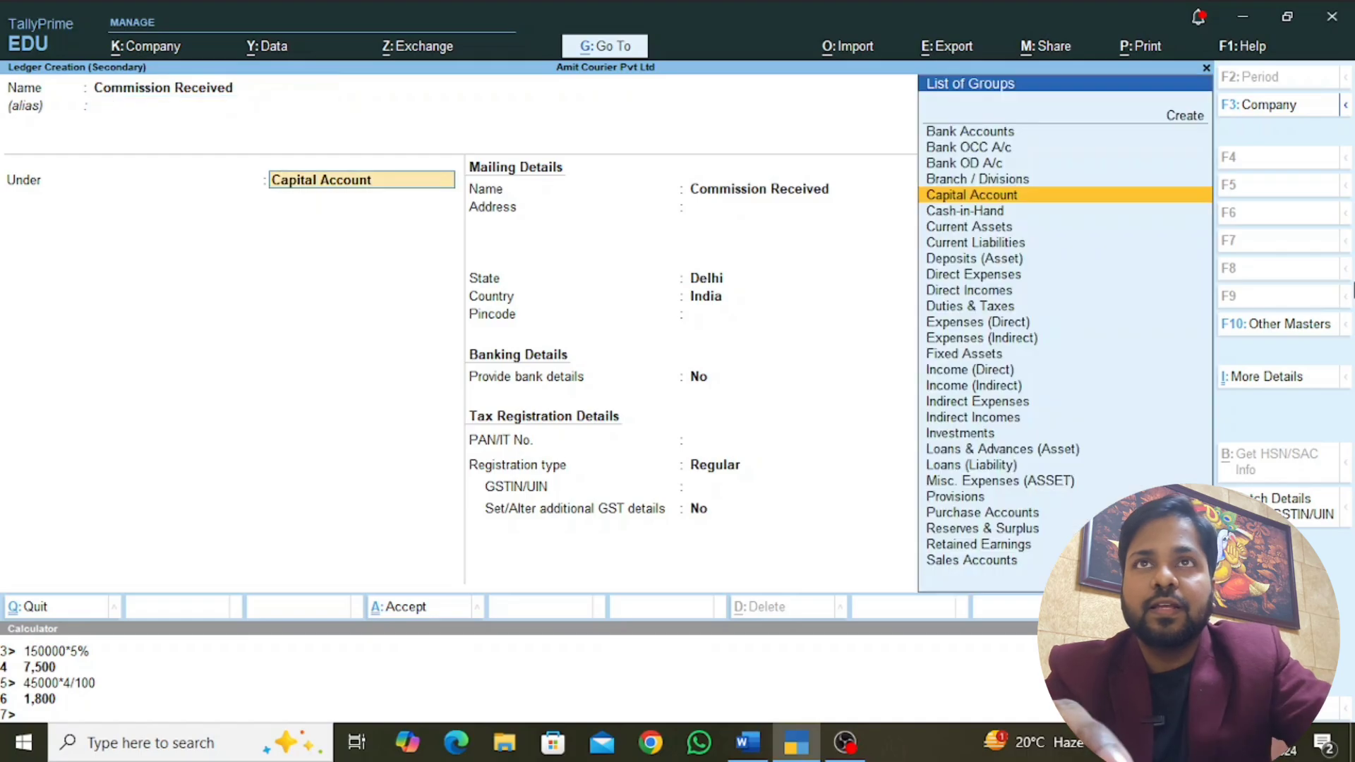
{"action": "type", "text": "Ind"}
{"action": "key", "text": "Down"}
{"action": "key", "text": "Down"}
{"action": "key", "text": "Down"}
{"action": "key", "text": "Return"}
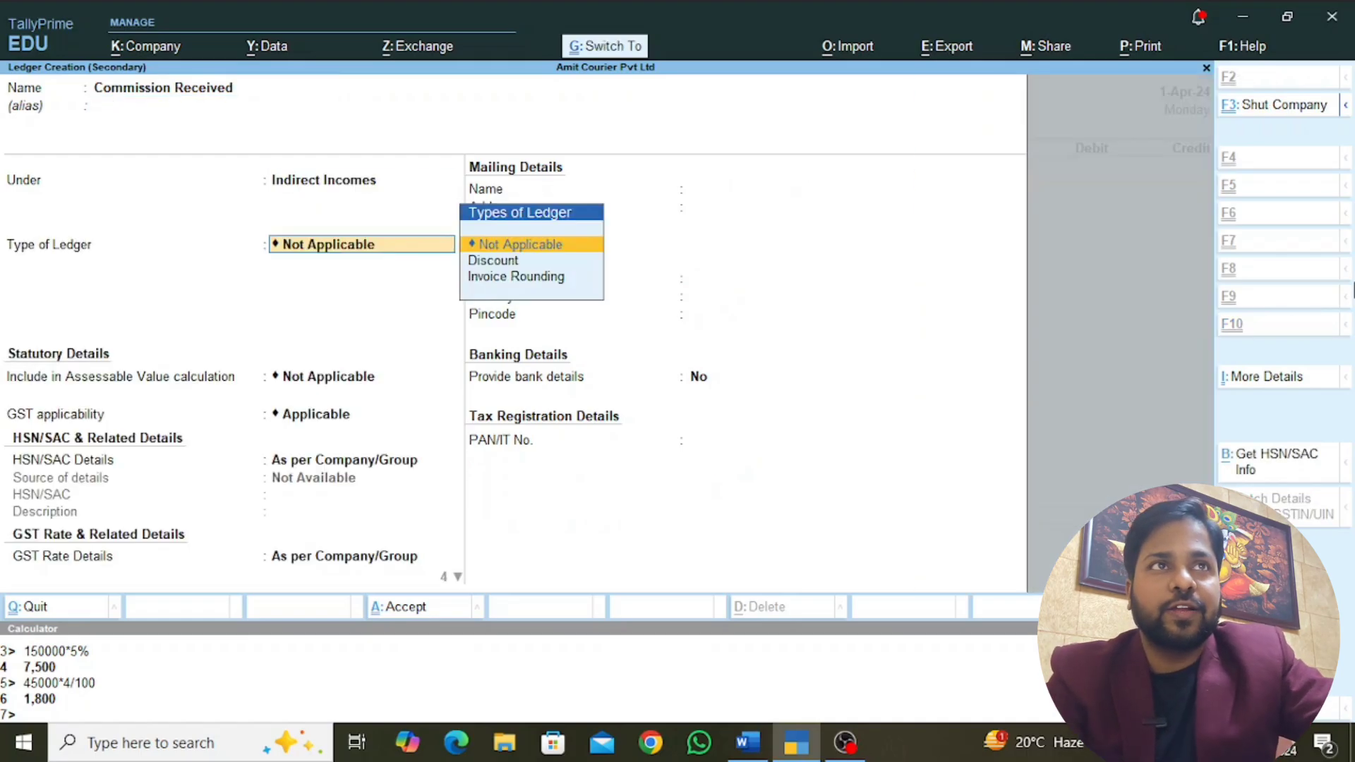
{"action": "key", "text": "ctrl+a"}
Step: Check the commission amount in the Word question and credit Commission Received with 6,000 in the TallyPrime receipt
{"action": "key", "text": "alt+Tab"}
{"action": "key", "text": "alt+Tab"}
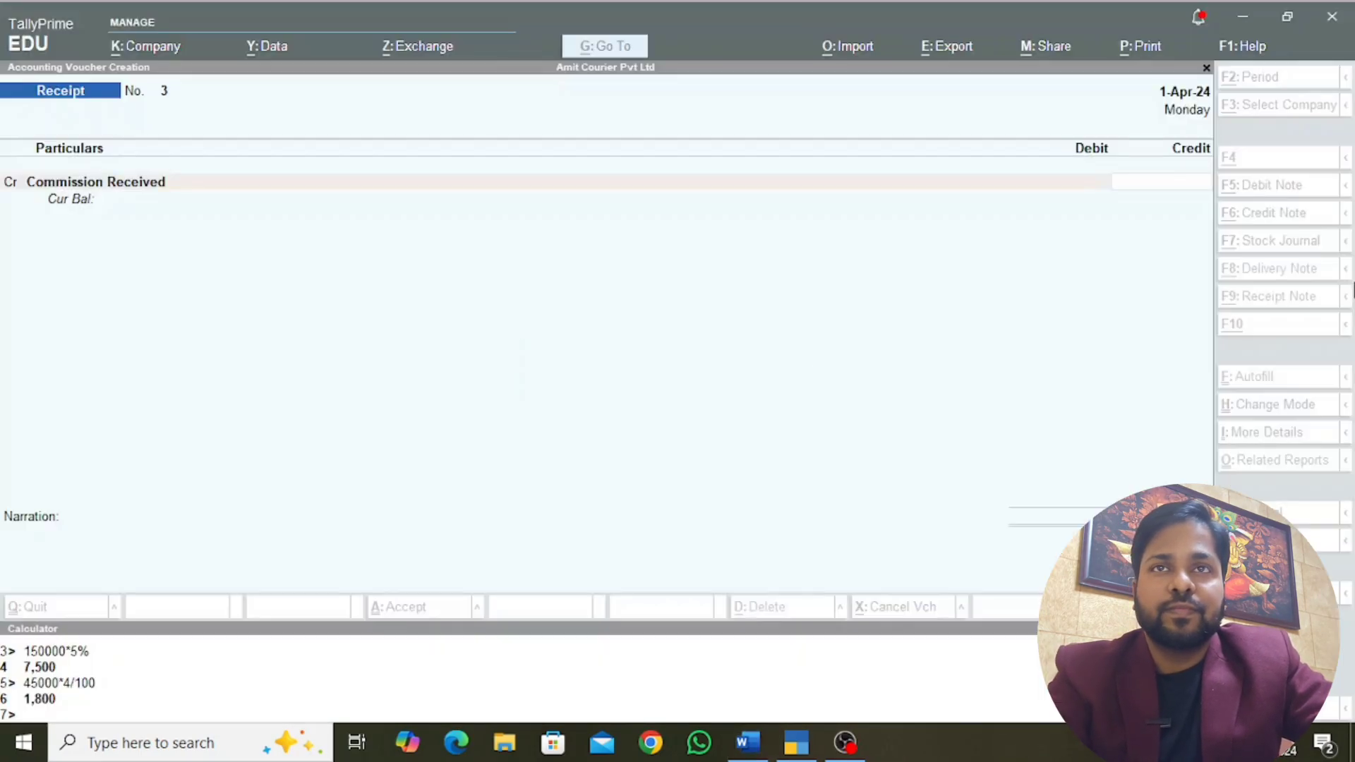
{"action": "type", "text": "6000"}
{"action": "key", "text": "Return"}
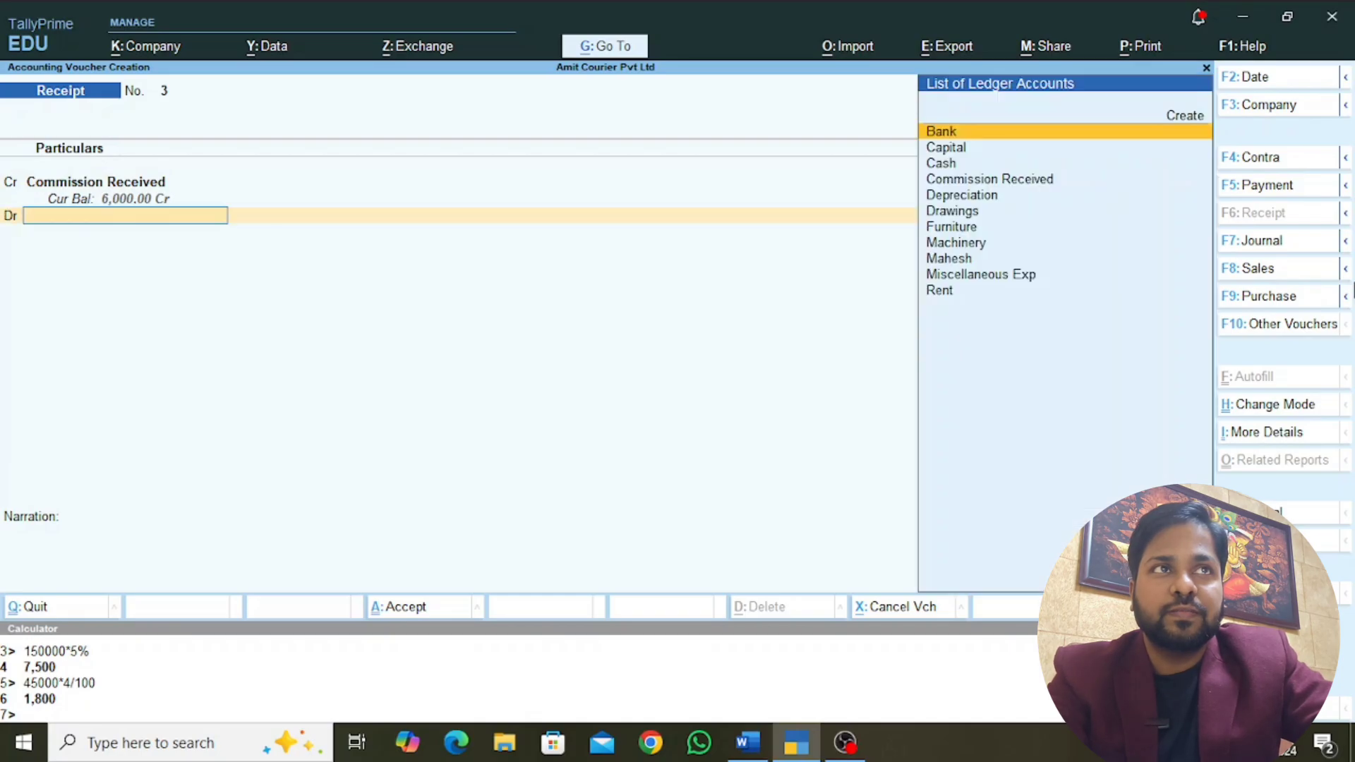
Step: Debit Bank with 6,000, keep the default Cheque/DD allocation and save the receipt voucher without a narration
{"action": "type", "text": "Ba"}
{"action": "key", "text": "Return"}
{"action": "key", "text": "Return"}
{"action": "key", "text": "Return"}
{"action": "key", "text": "Return"}
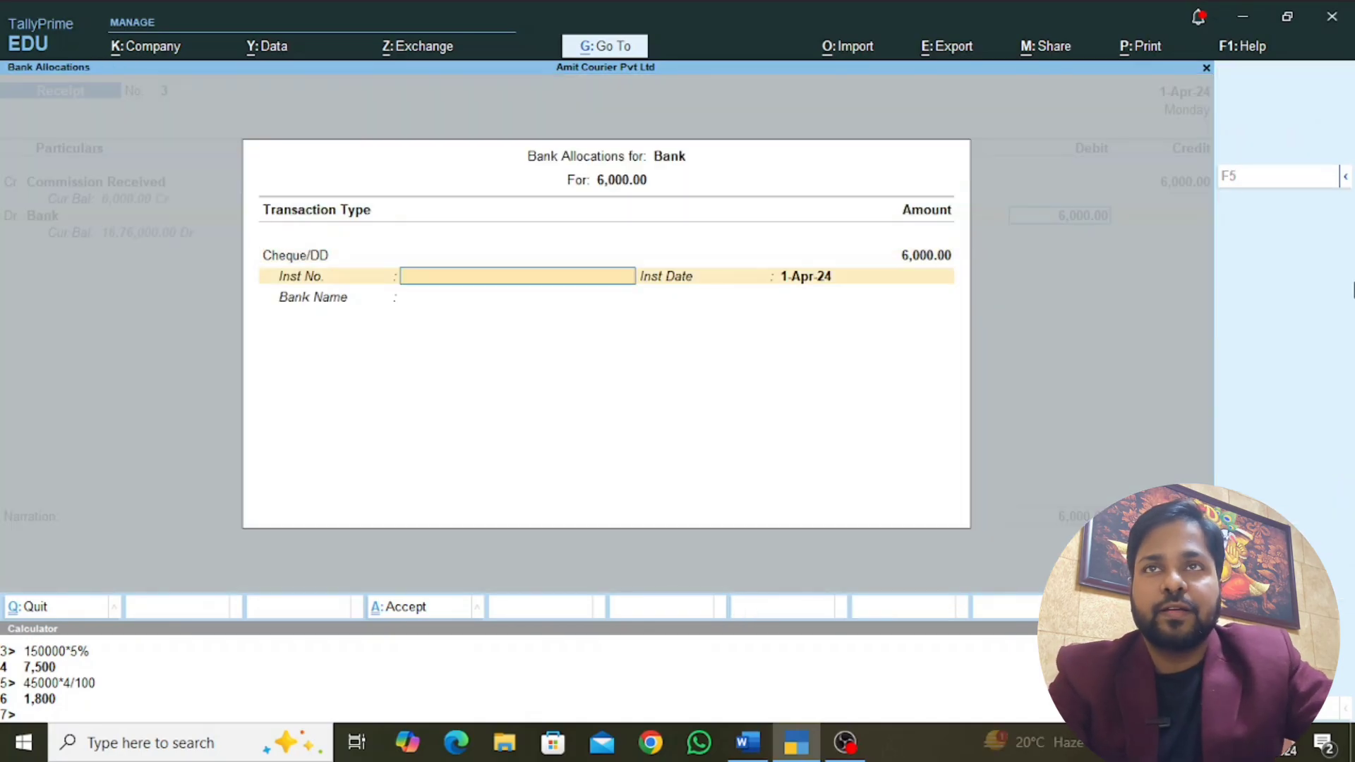
{"action": "key", "text": "Return"}
{"action": "key", "text": "Return"}
{"action": "key", "text": "Return"}
{"action": "key", "text": "Return"}
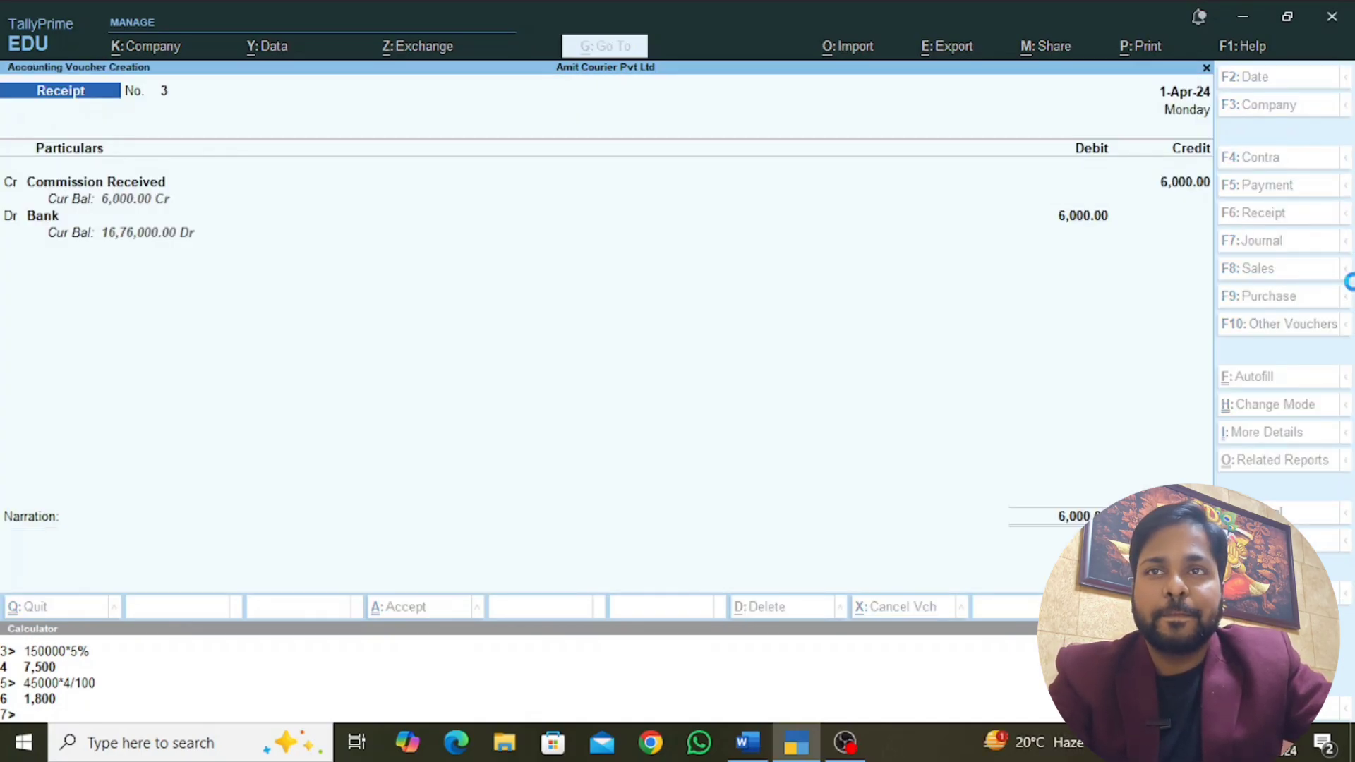
Step: Check entry 9 in the Word question and create a TallyPrime ledger in the cheque payer's name under Unsecured Loans
{"action": "key", "text": "alt+Tab"}
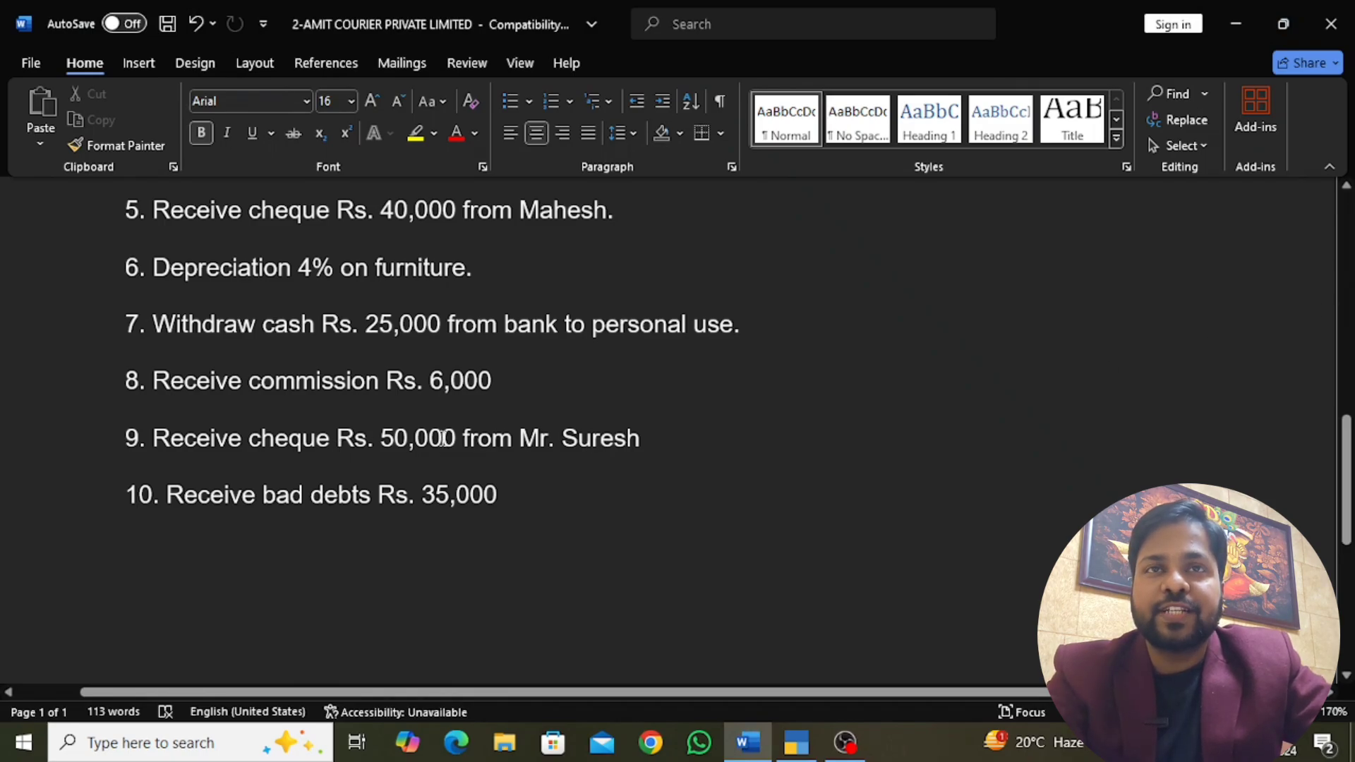
{"action": "key", "text": "alt+Tab"}
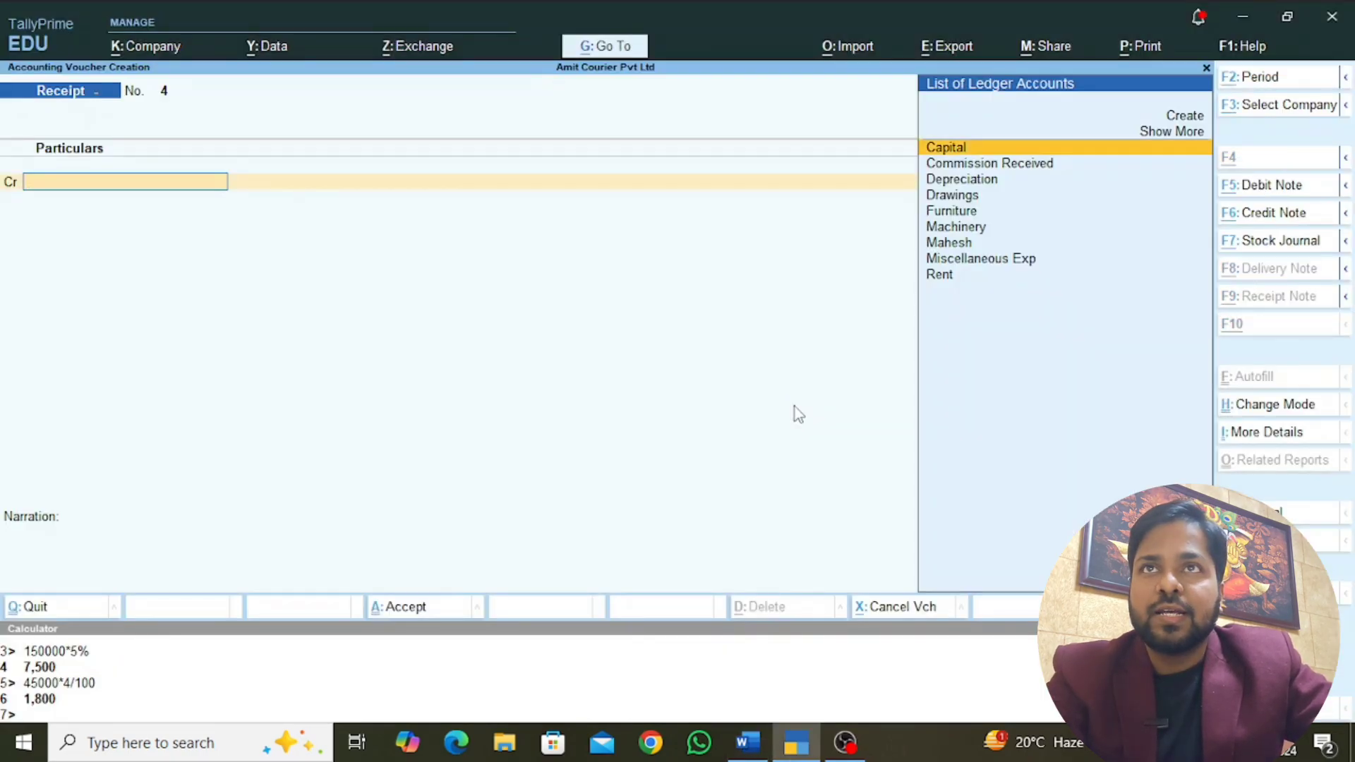
{"action": "key", "text": "alt+c"}
{"action": "type", "text": "Suresh"}
{"action": "key", "text": "Return"}
{"action": "key", "text": "Return"}
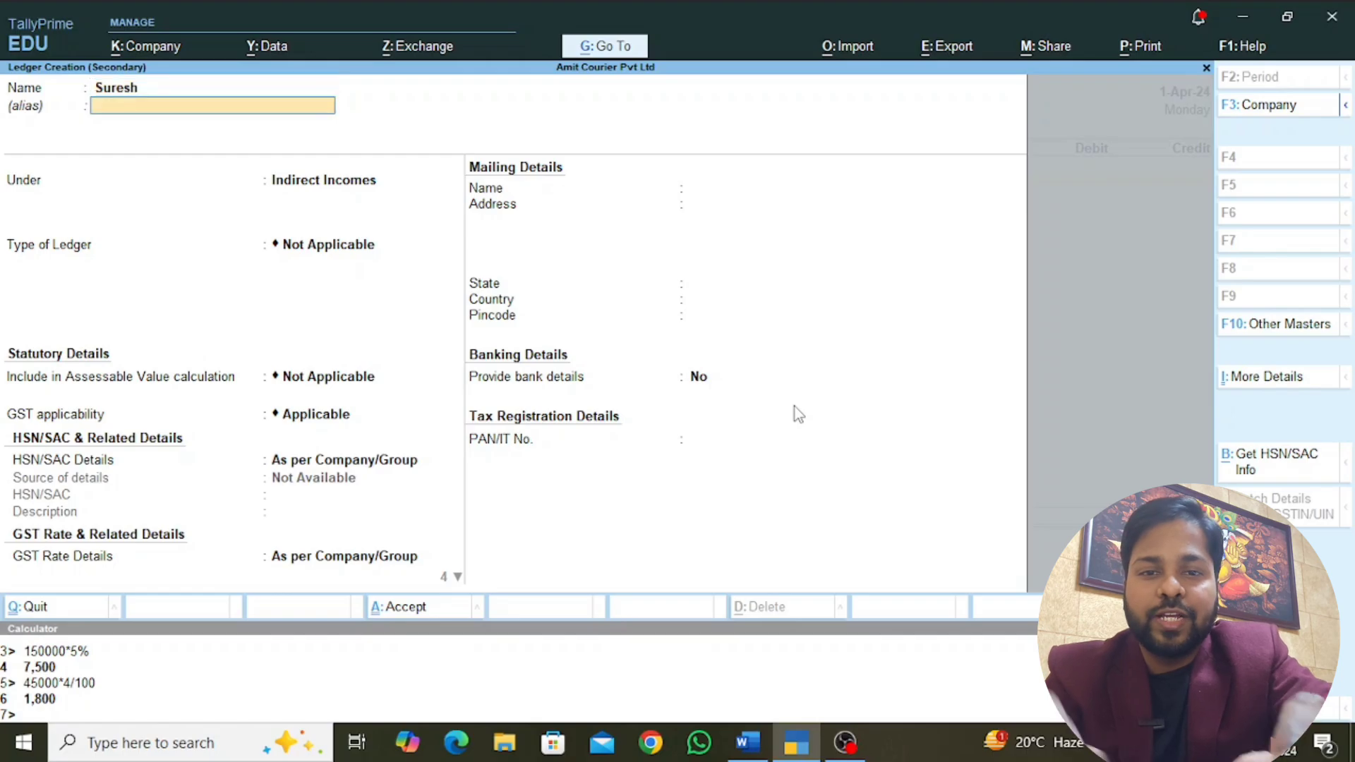
{"action": "type", "text": "Unse"}
{"action": "key", "text": "Return"}
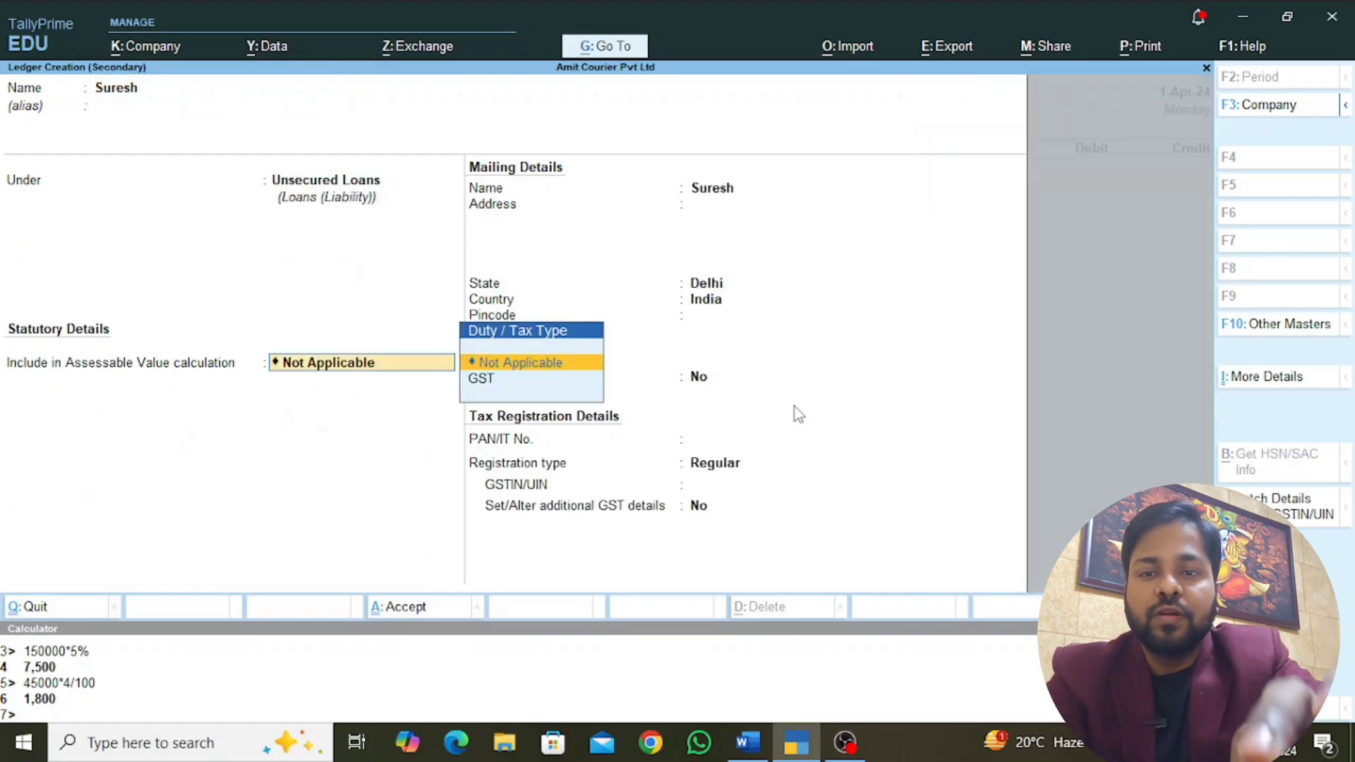
{"action": "key", "text": "ctrl+a"}
Step: Check the cheque amount in Word, credit the payer's ledger with 50,000 against Bank and save the TallyPrime receipt
{"action": "key", "text": "alt+Tab"}
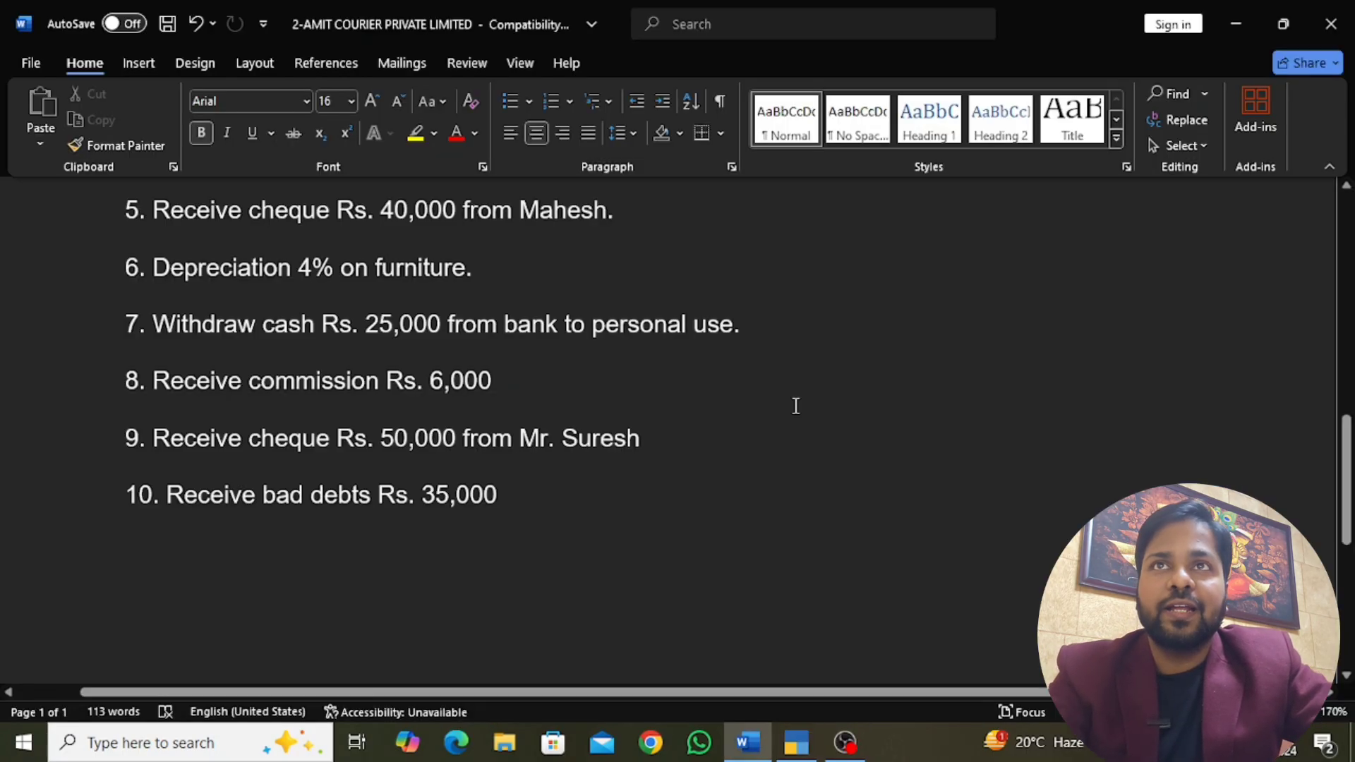
{"action": "key", "text": "alt+Tab"}
{"action": "type", "text": "50000"}
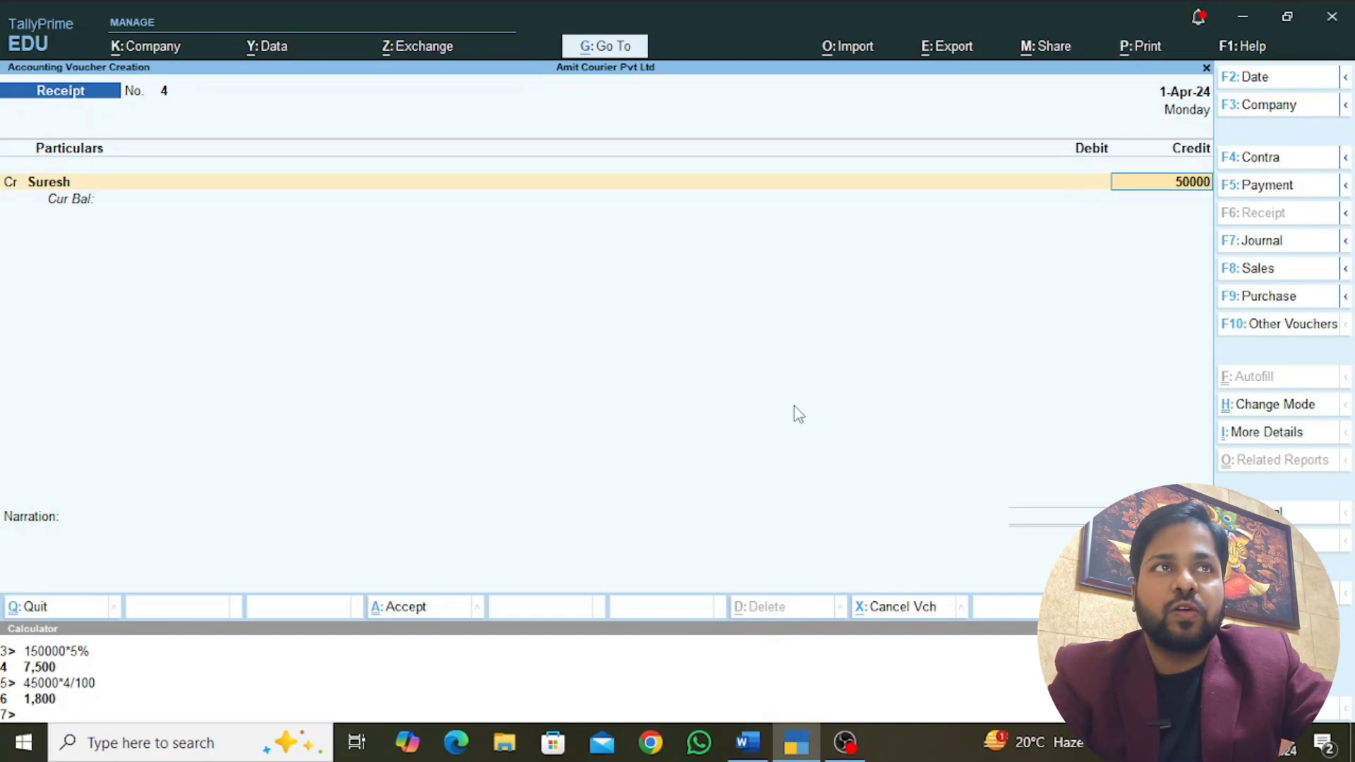
{"action": "key", "text": "Return"}
{"action": "type", "text": "Ba"}
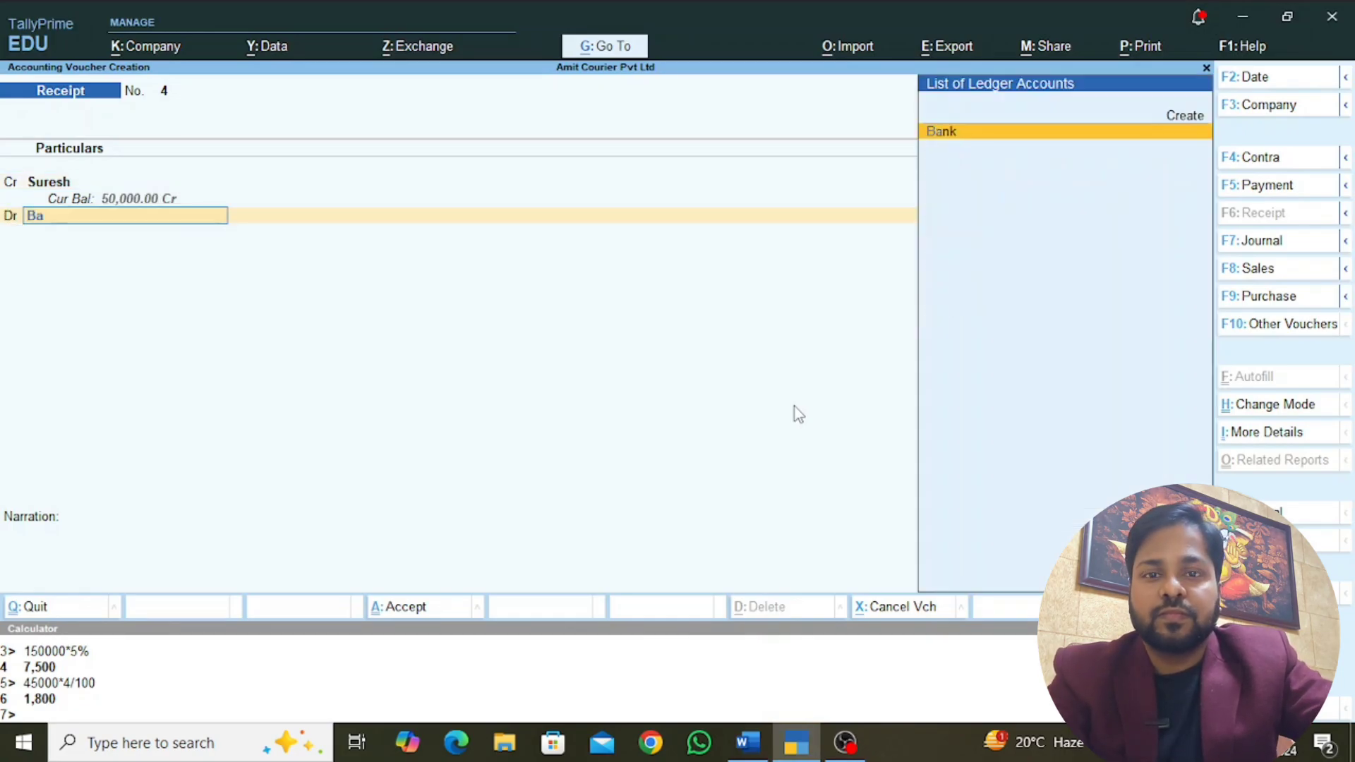
{"action": "key", "text": "Return"}
{"action": "key", "text": "ctrl+a"}
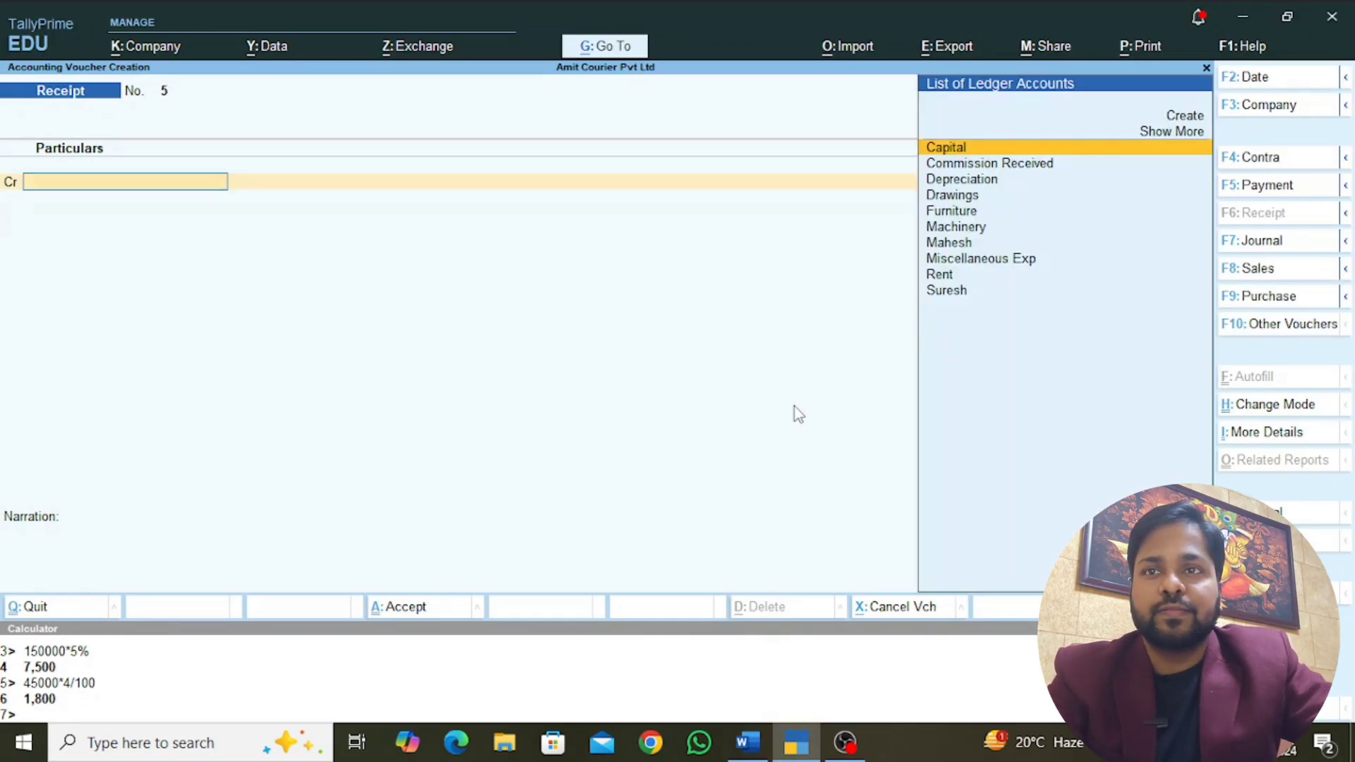
Step: Check the bad debts entry in the Word question and create a TallyPrime ledger named Bad Debst Recovered under Indirect Incomes
{"action": "key", "text": "alt+Tab"}
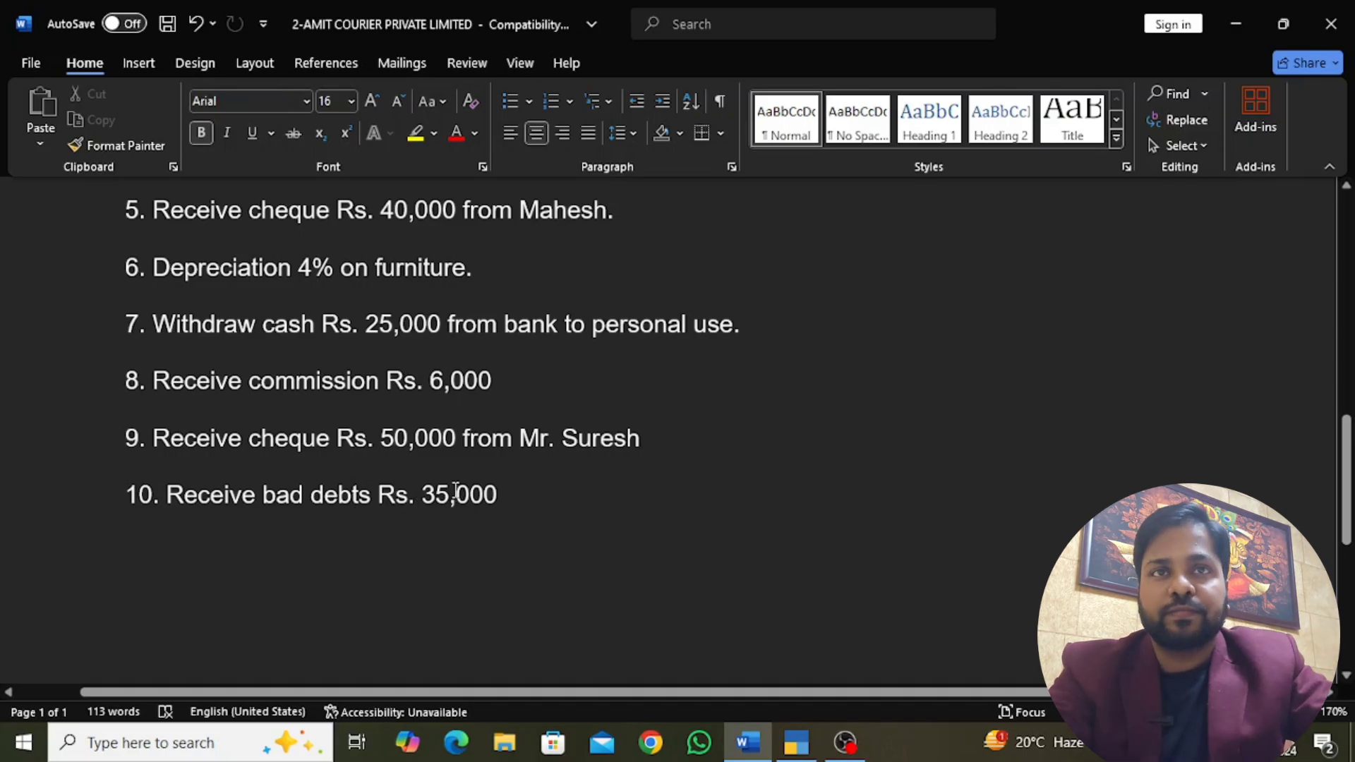
{"action": "key", "text": "alt+Tab"}
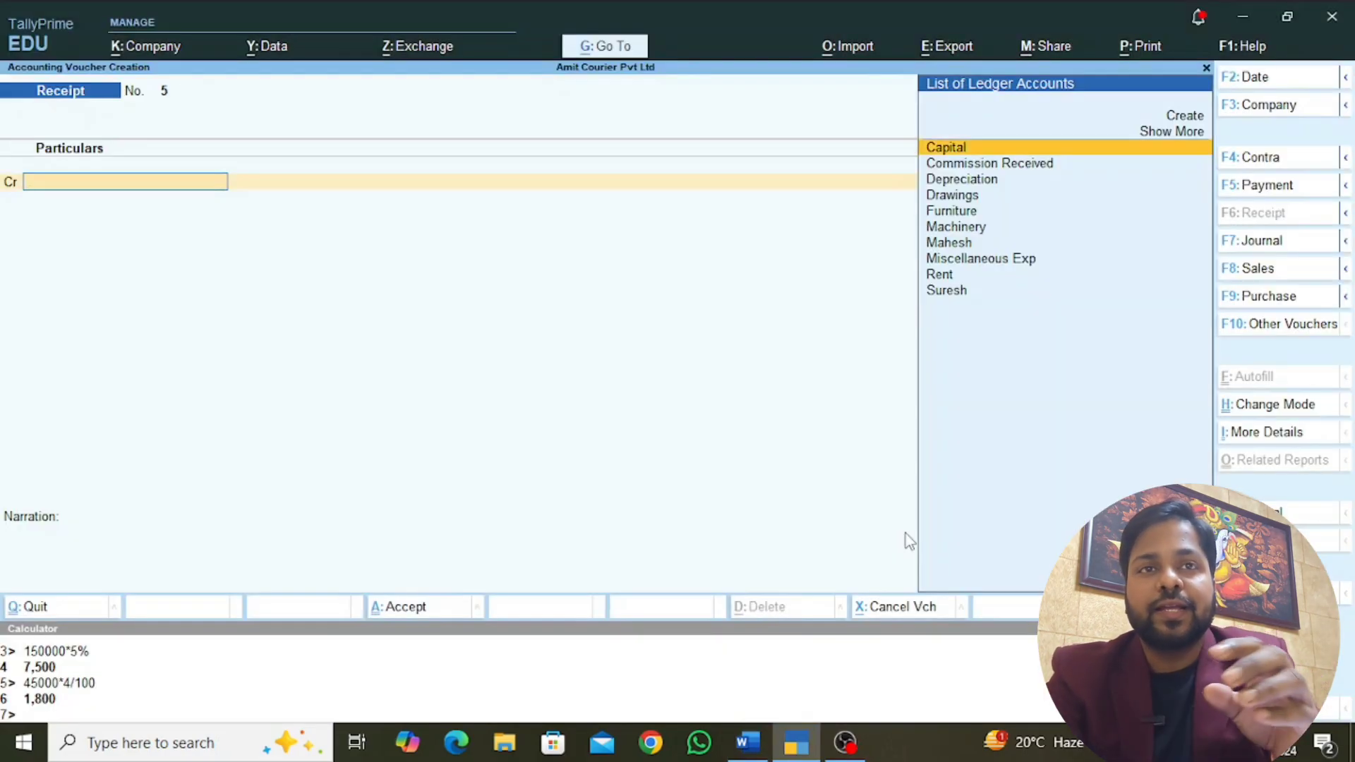
{"action": "key", "text": "alt+c"}
{"action": "type", "text": "N"}
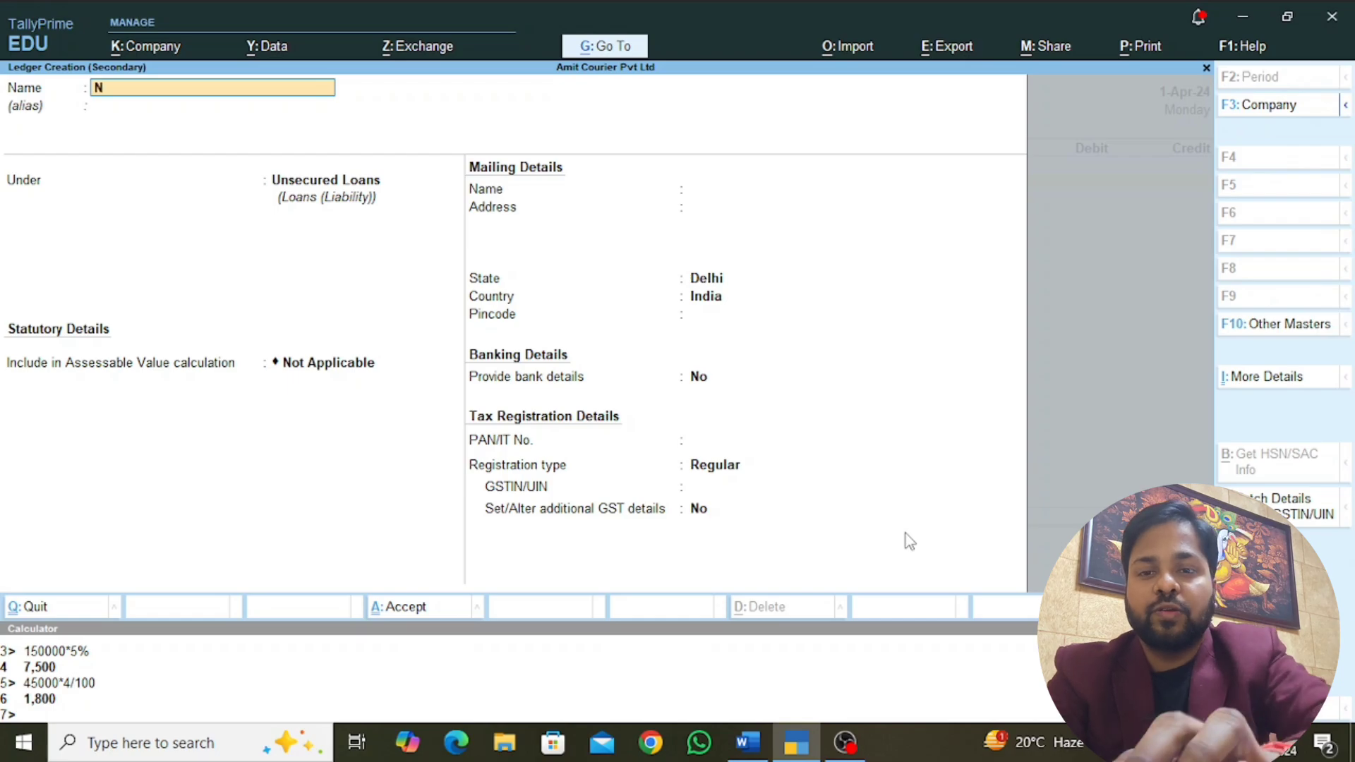
{"action": "key", "text": "BackSpace"}
{"action": "type", "text": "Bad d"}
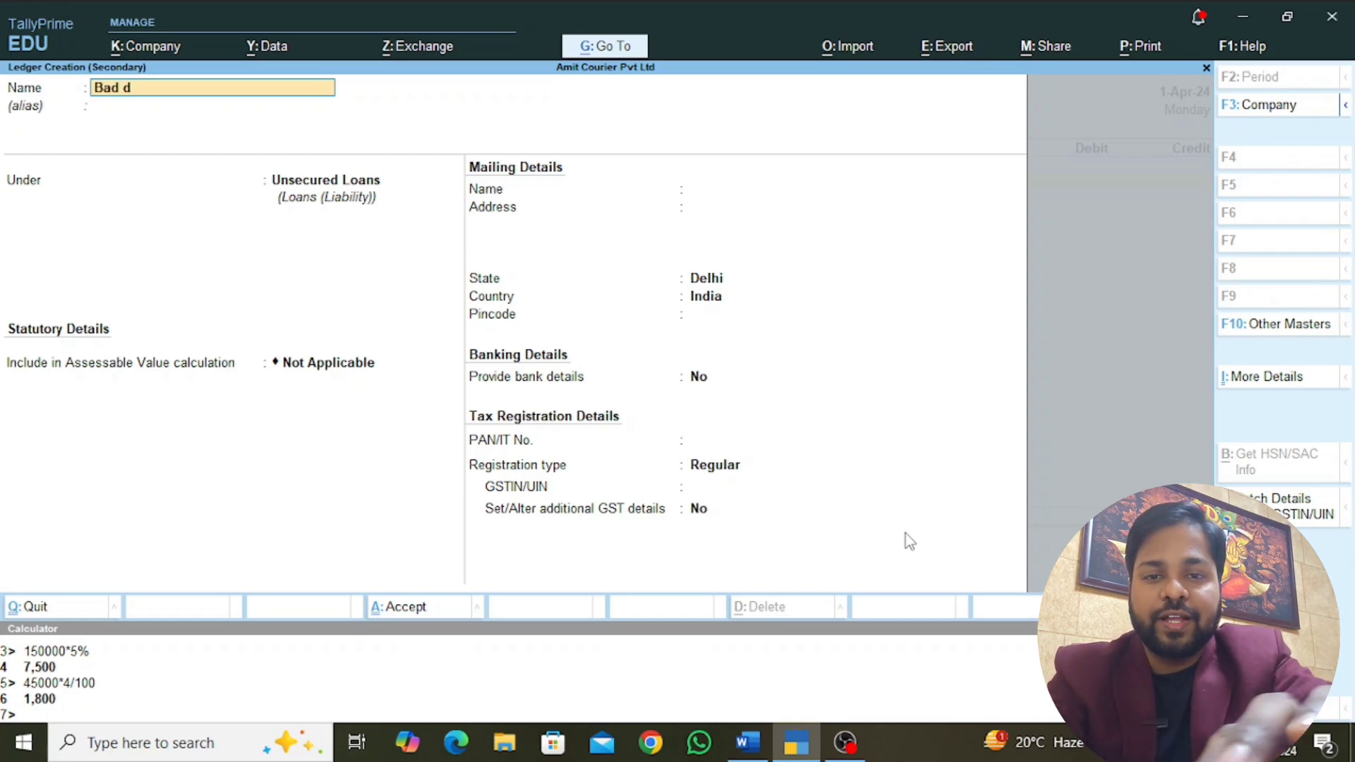
{"action": "type", "text": "ebst Recov"}
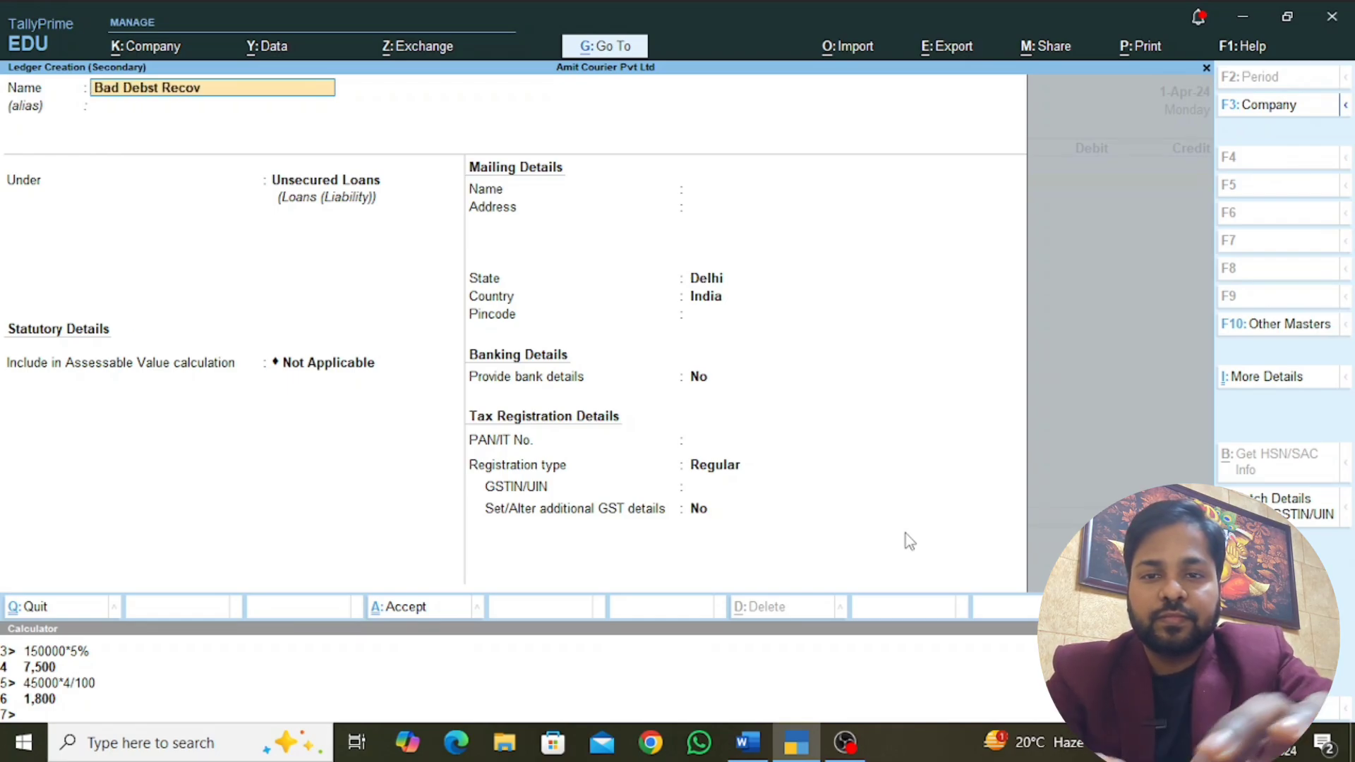
{"action": "type", "text": "ered"}
{"action": "key", "text": "Return"}
{"action": "type", "text": "i"}
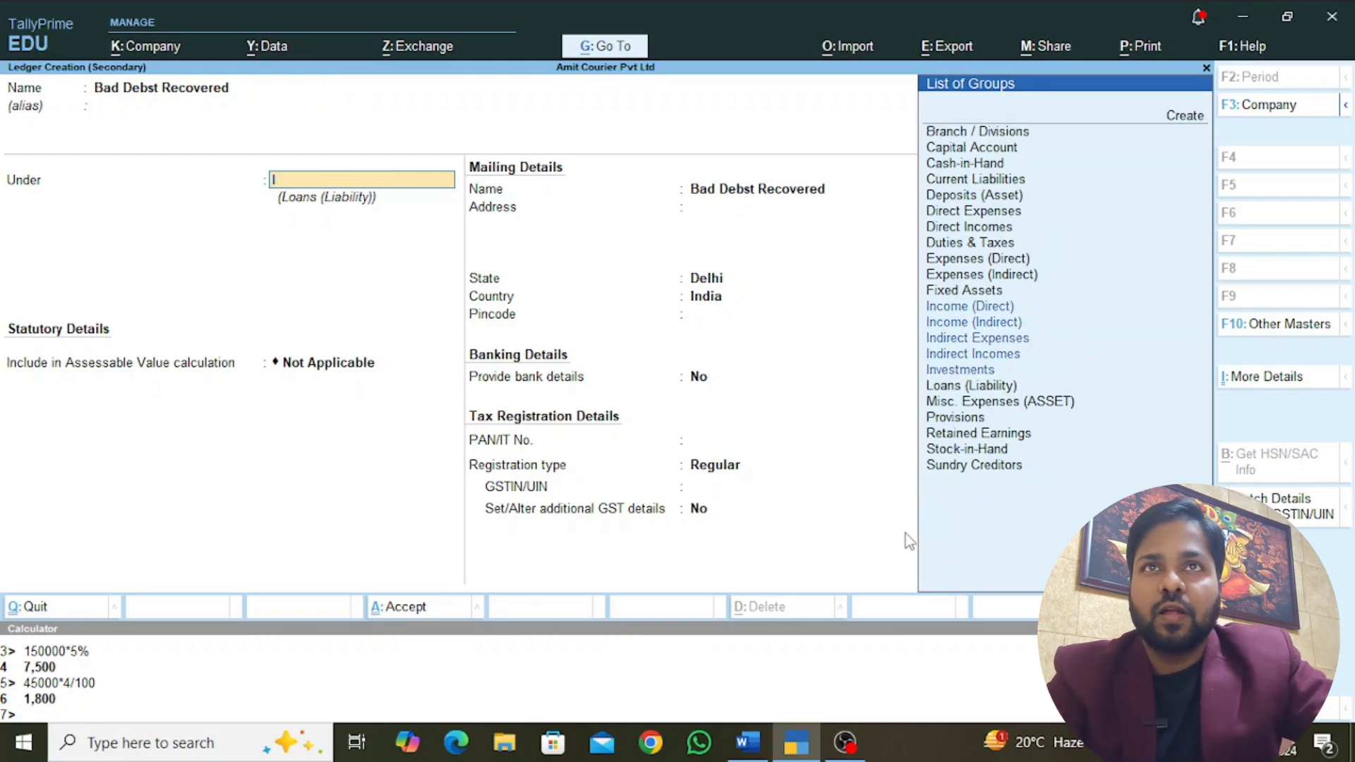
{"action": "type", "text": "nd"}
{"action": "key", "text": "Down"}
{"action": "key", "text": "Return"}
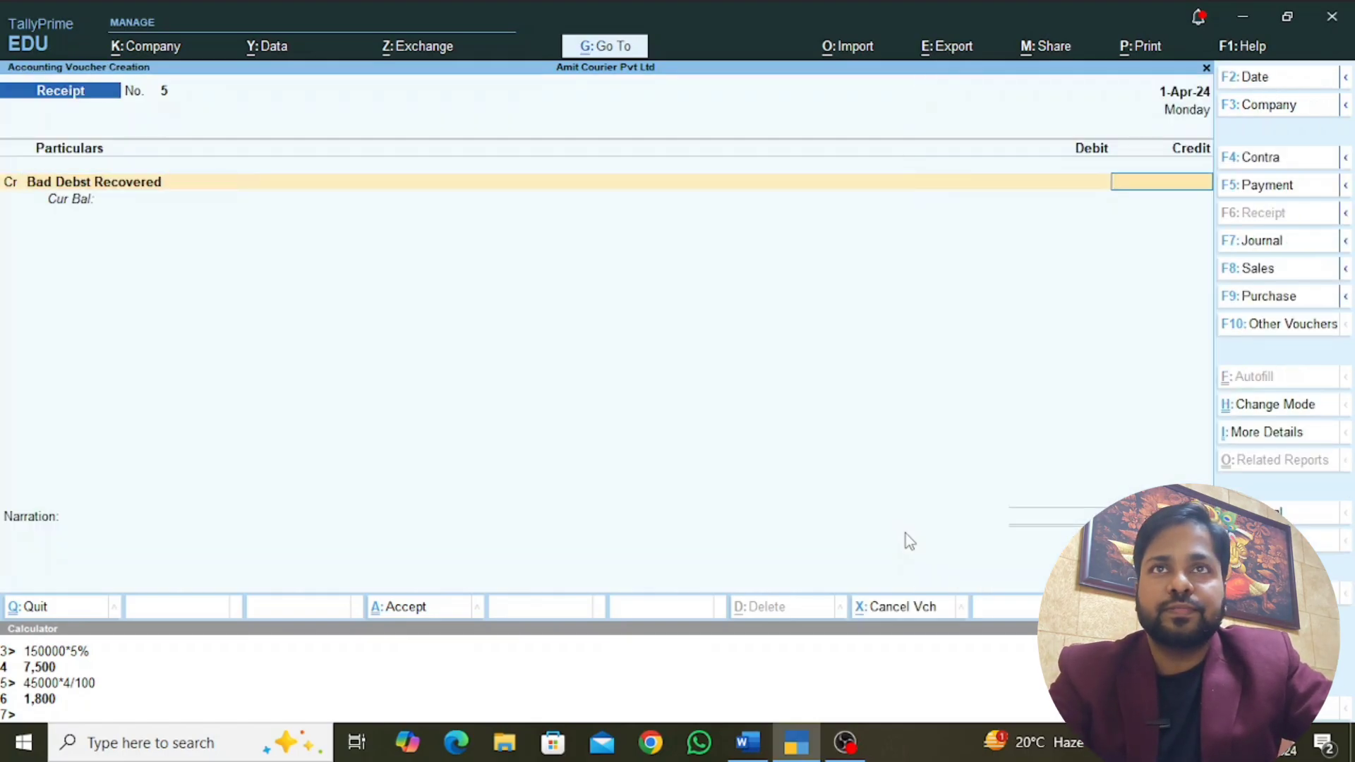
Step: Check the bad debts amount in the Word question and credit Bad Debst Recovered with 35,000 in the TallyPrime receipt
{"action": "key", "text": "alt+Tab"}
{"action": "key", "text": "alt+Tab"}
{"action": "type", "text": "35000"}
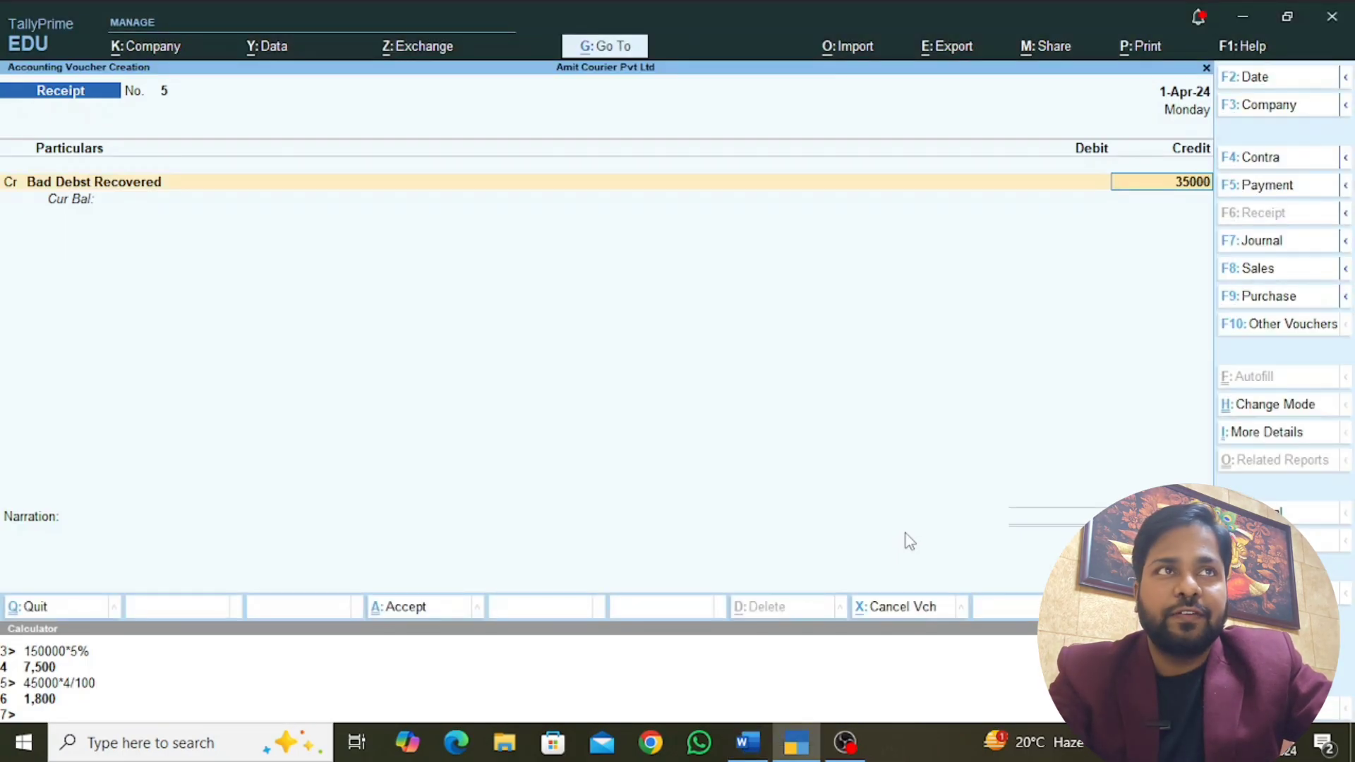
{"action": "key", "text": "Return"}
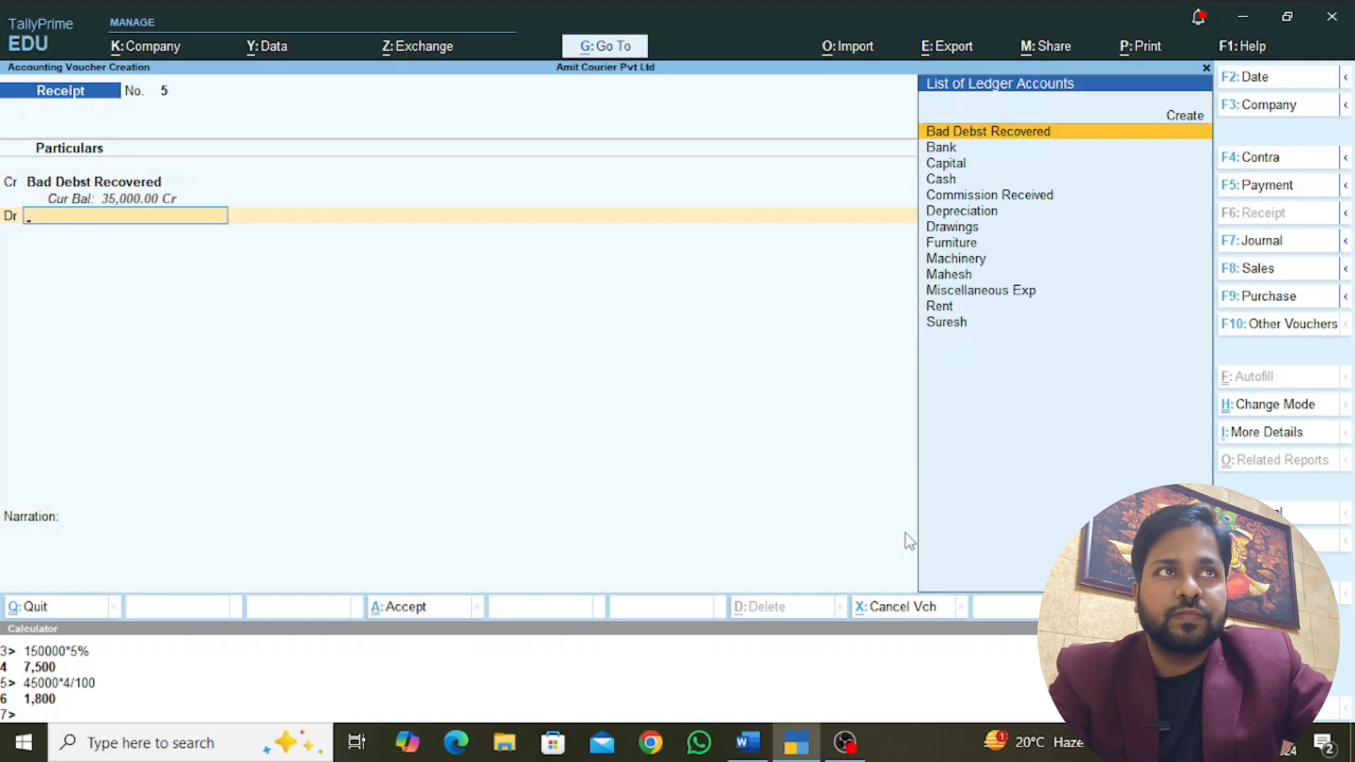
Step: Debit Cash with 35,000 and save the receipt voucher without a narration
{"action": "type", "text": "cash"}
{"action": "key", "text": "Return"}
{"action": "key", "text": "Return"}
{"action": "key", "text": "Return"}
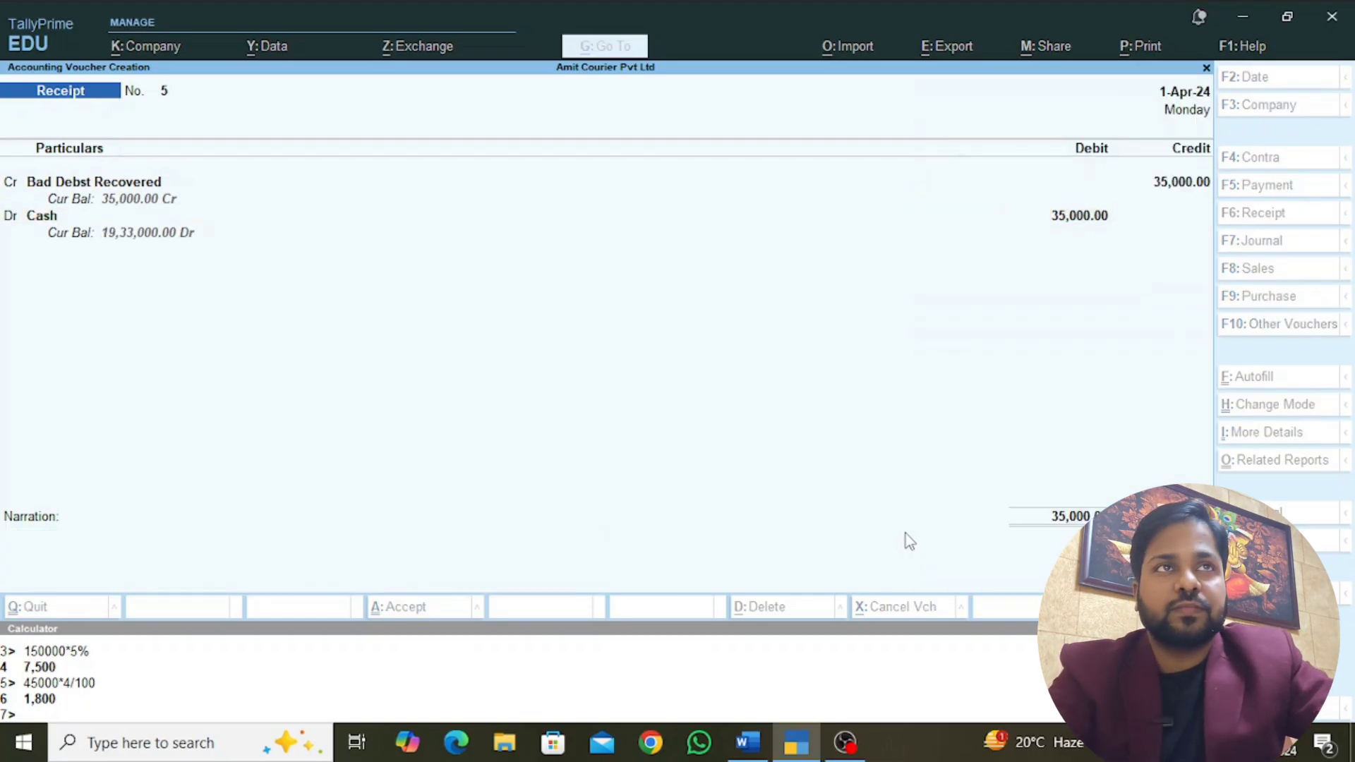
Step: Check the last entry of the Word question and examine the detailed Balance Sheet in TallyPrime
{"action": "key", "text": "alt+Tab"}
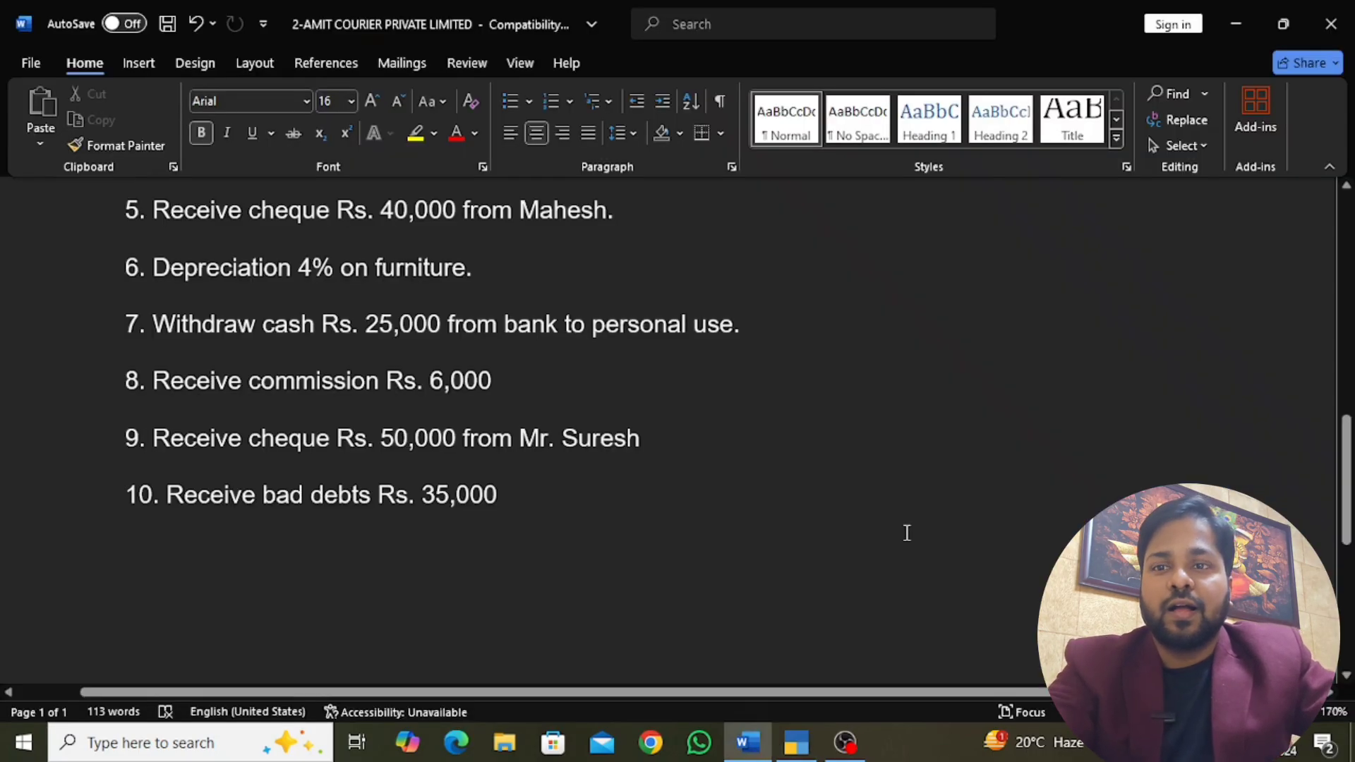
{"action": "key", "text": "alt+Tab"}
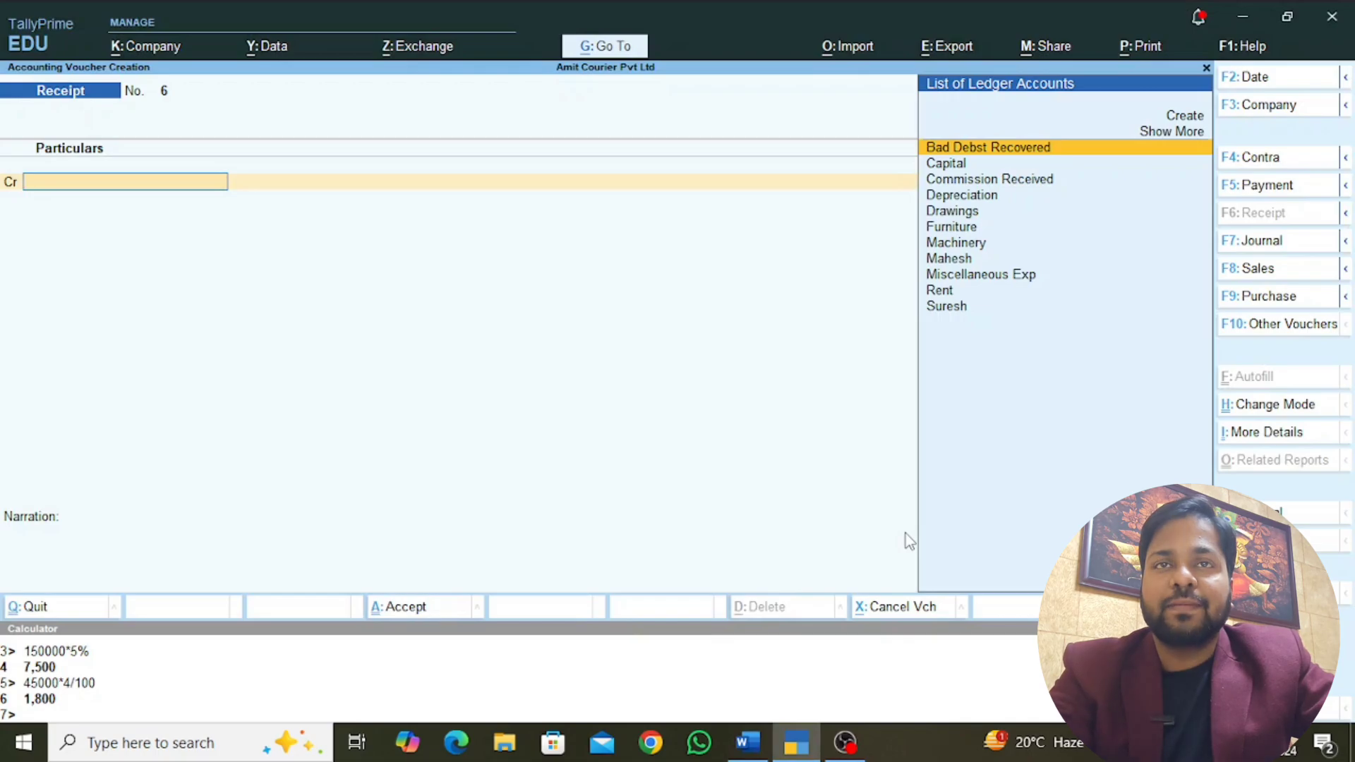
{"action": "key", "text": "Escape"}
{"action": "key", "text": "b"}
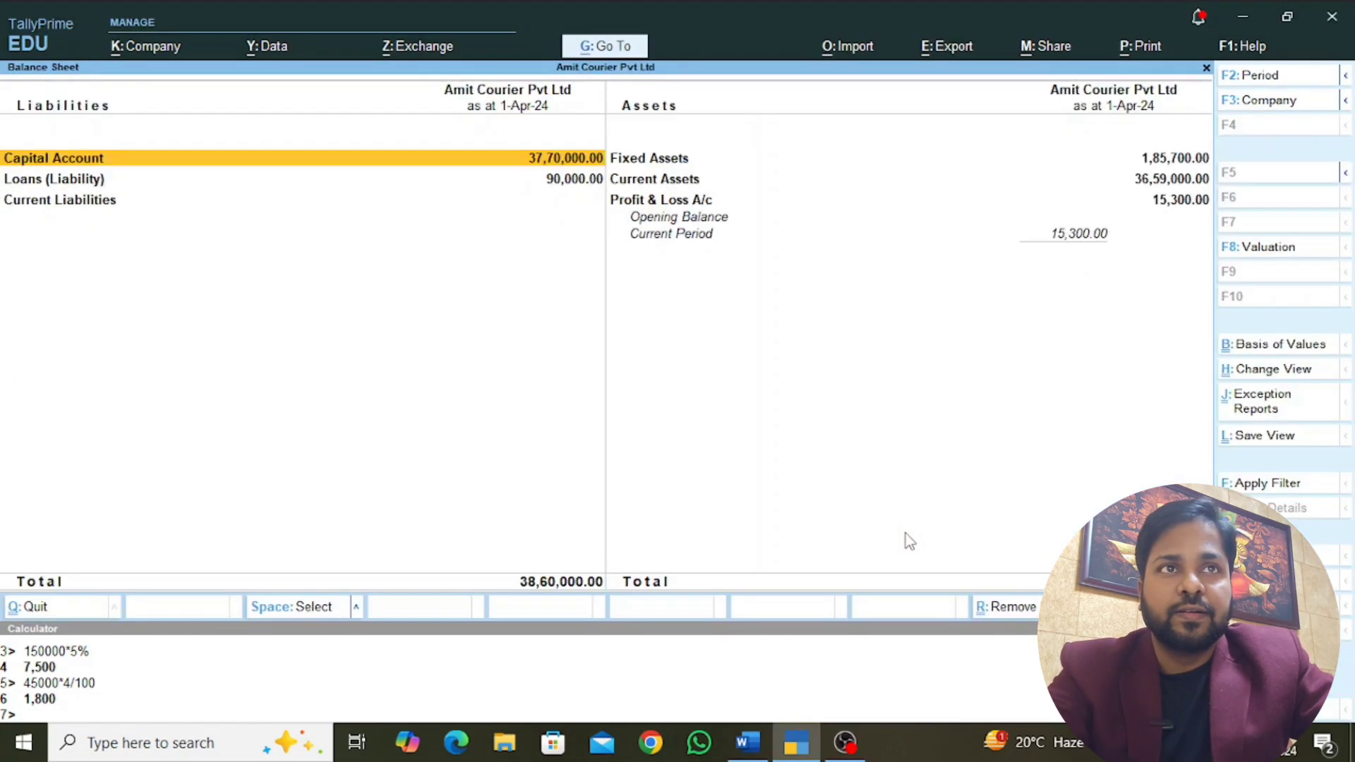
{"action": "key", "text": "alt+F5"}
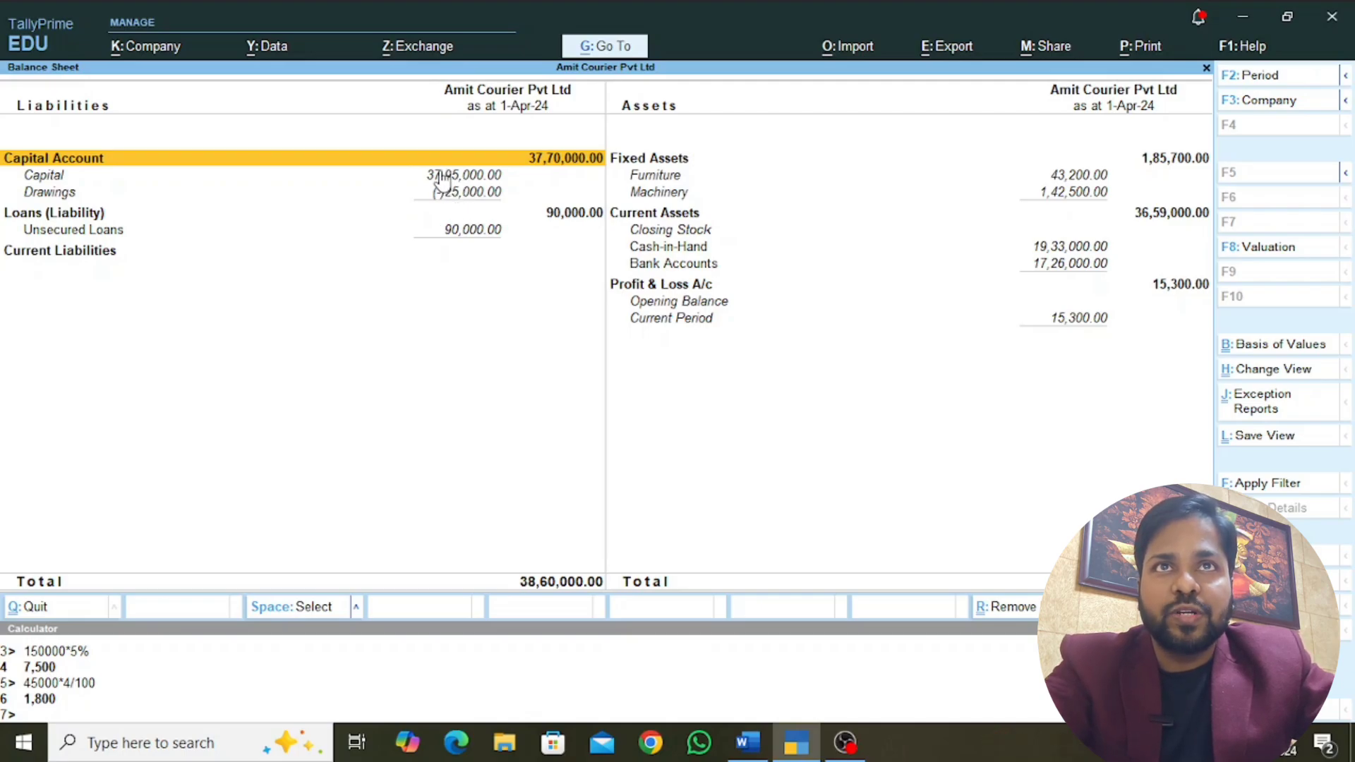
{"action": "key", "text": "Escape"}
{"action": "key", "text": "Home"}
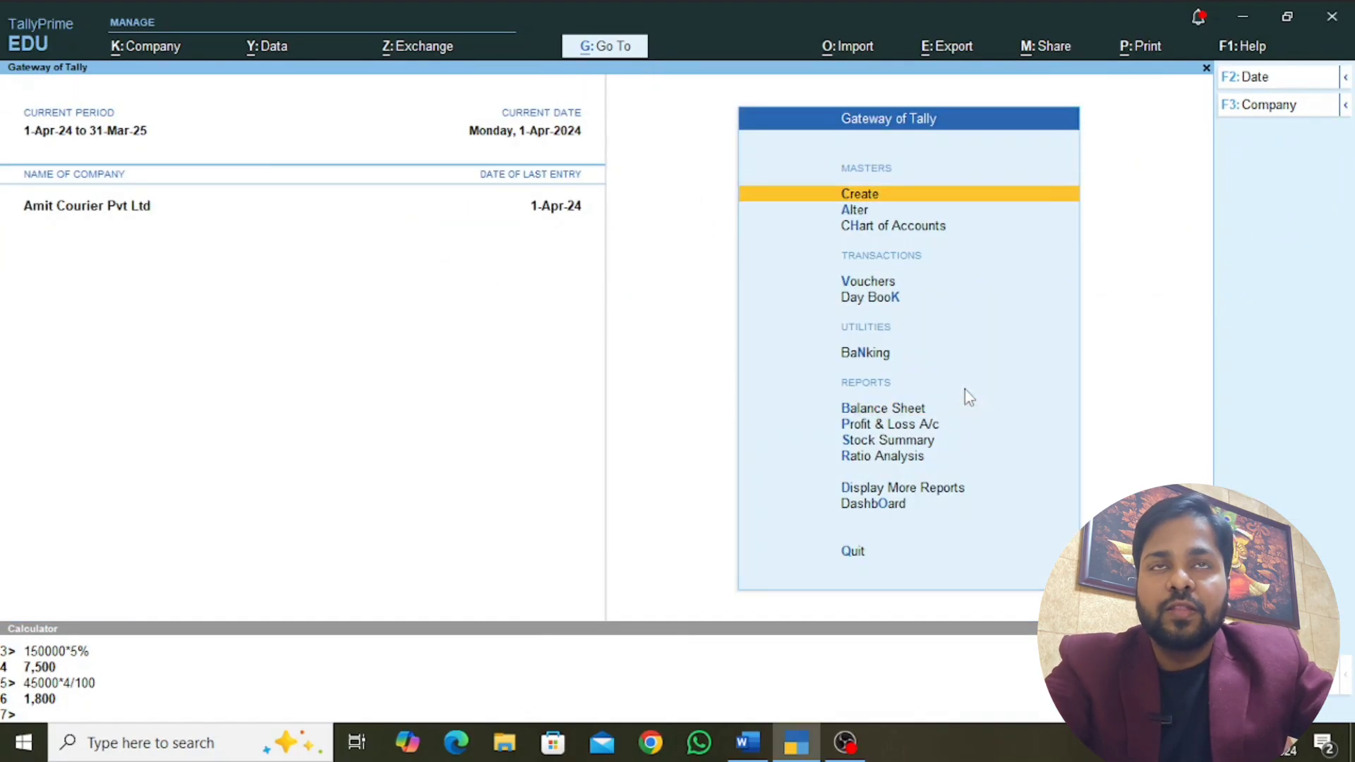
Step: Start a new journal voucher and set its date to 31-Mar-25
{"action": "key", "text": "v"}
{"action": "key", "text": "F7"}
{"action": "key", "text": "F2"}
{"action": "type", "text": "31"}
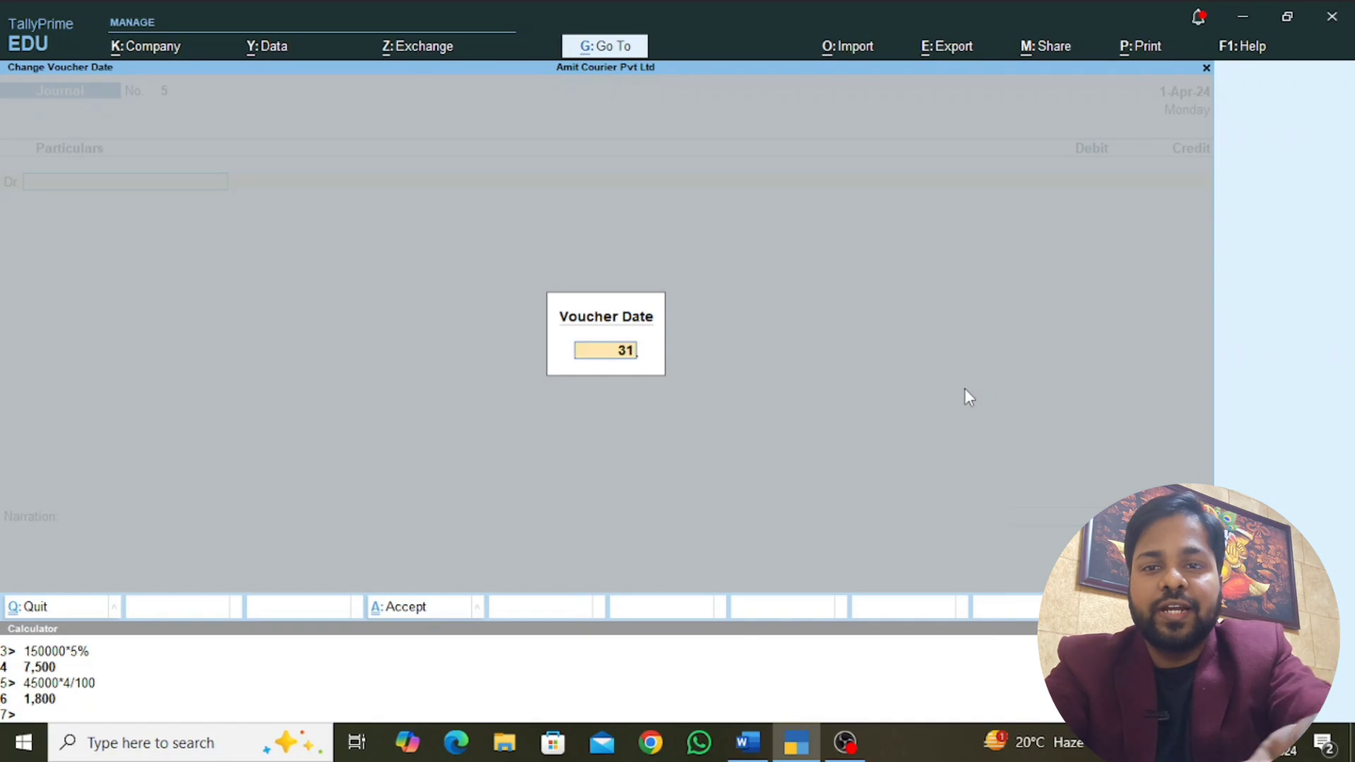
{"action": "type", "text": ".3"}
{"action": "key", "text": "Return"}
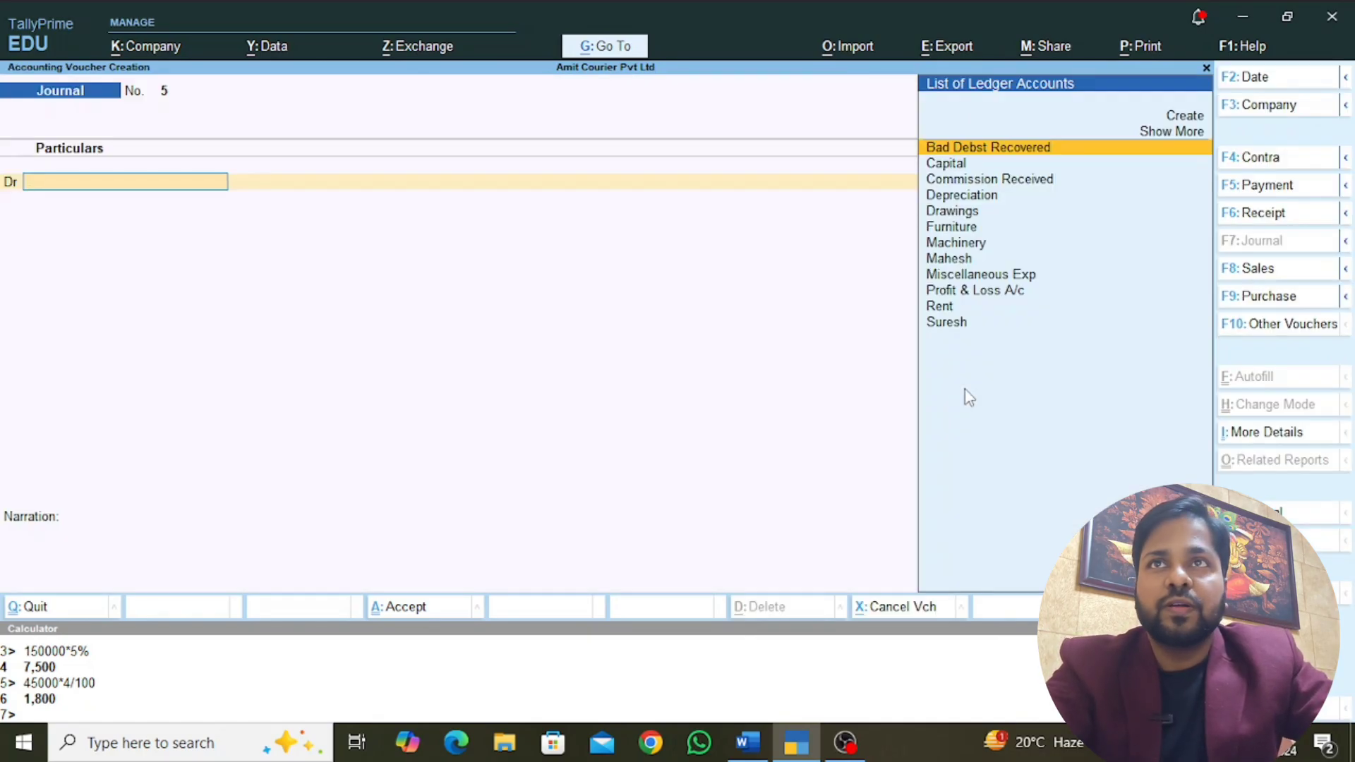
Step: Debit Capital and credit Drawings with 25,000 each in the journal voucher
{"action": "type", "text": "Cap"}
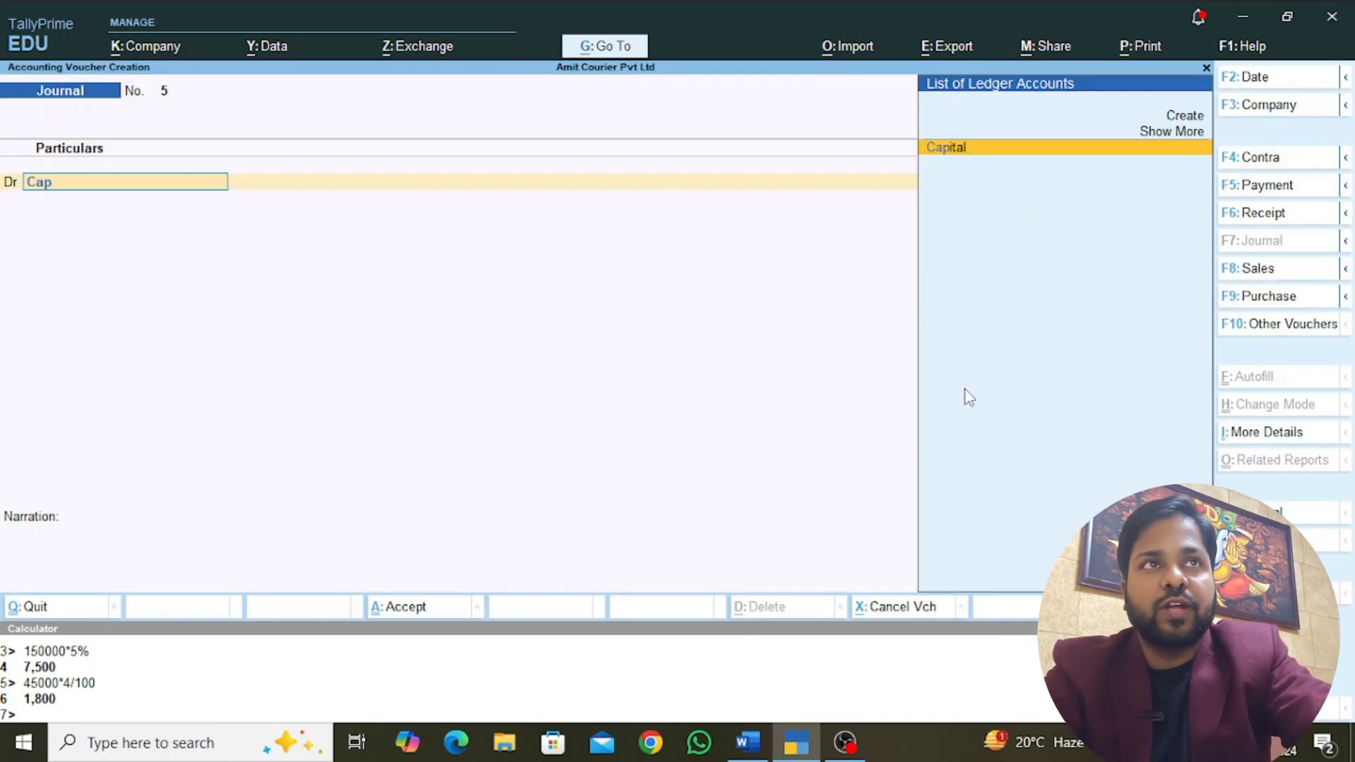
{"action": "key", "text": "Return"}
{"action": "type", "text": "25000"}
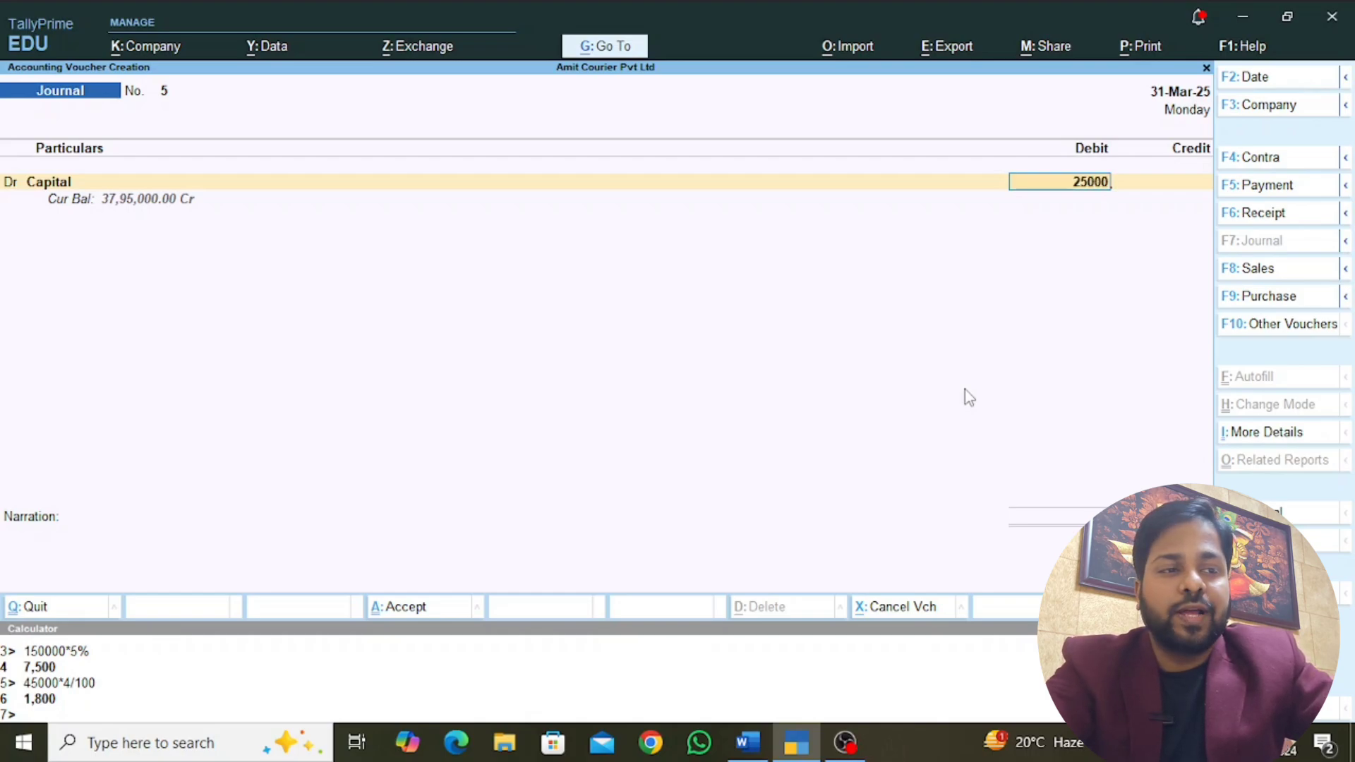
{"action": "key", "text": "Return"}
{"action": "type", "text": "dr"}
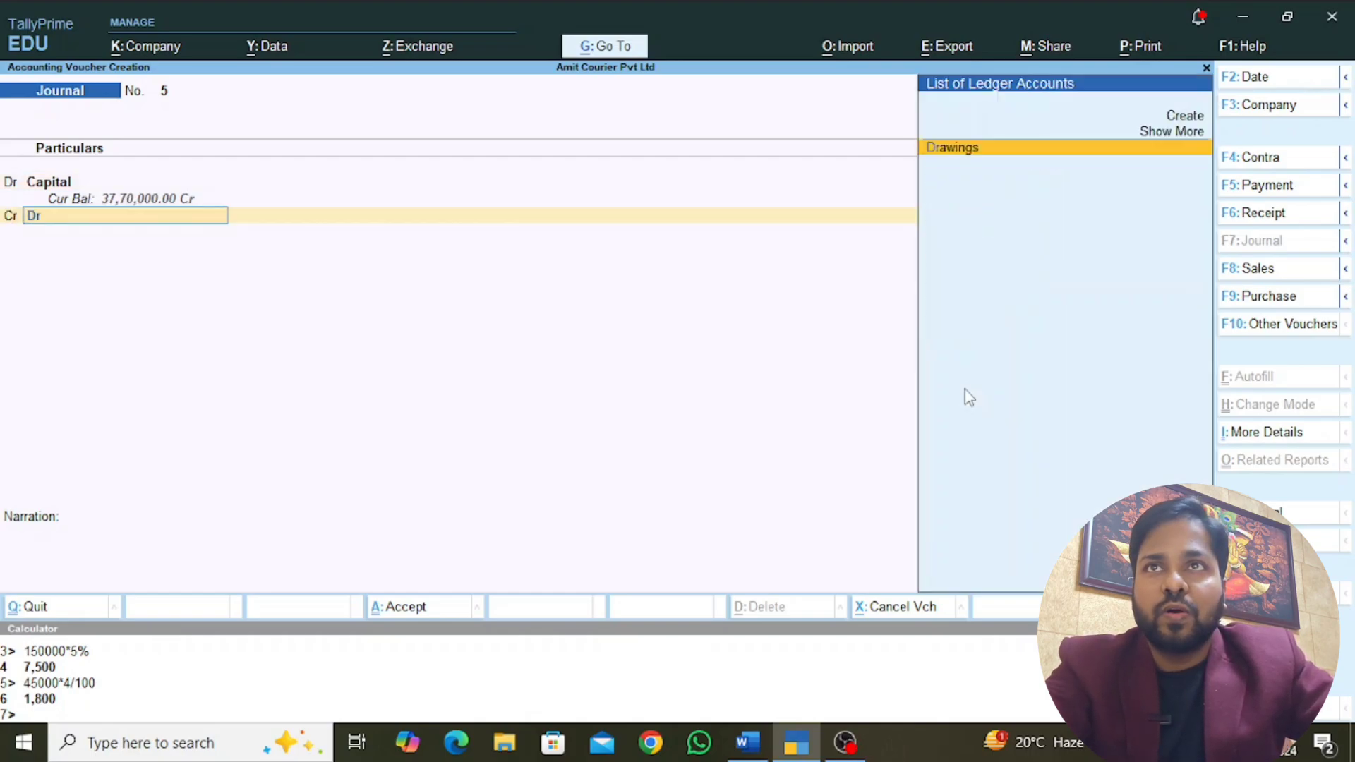
{"action": "key", "text": "Return"}
{"action": "key", "text": "Return"}
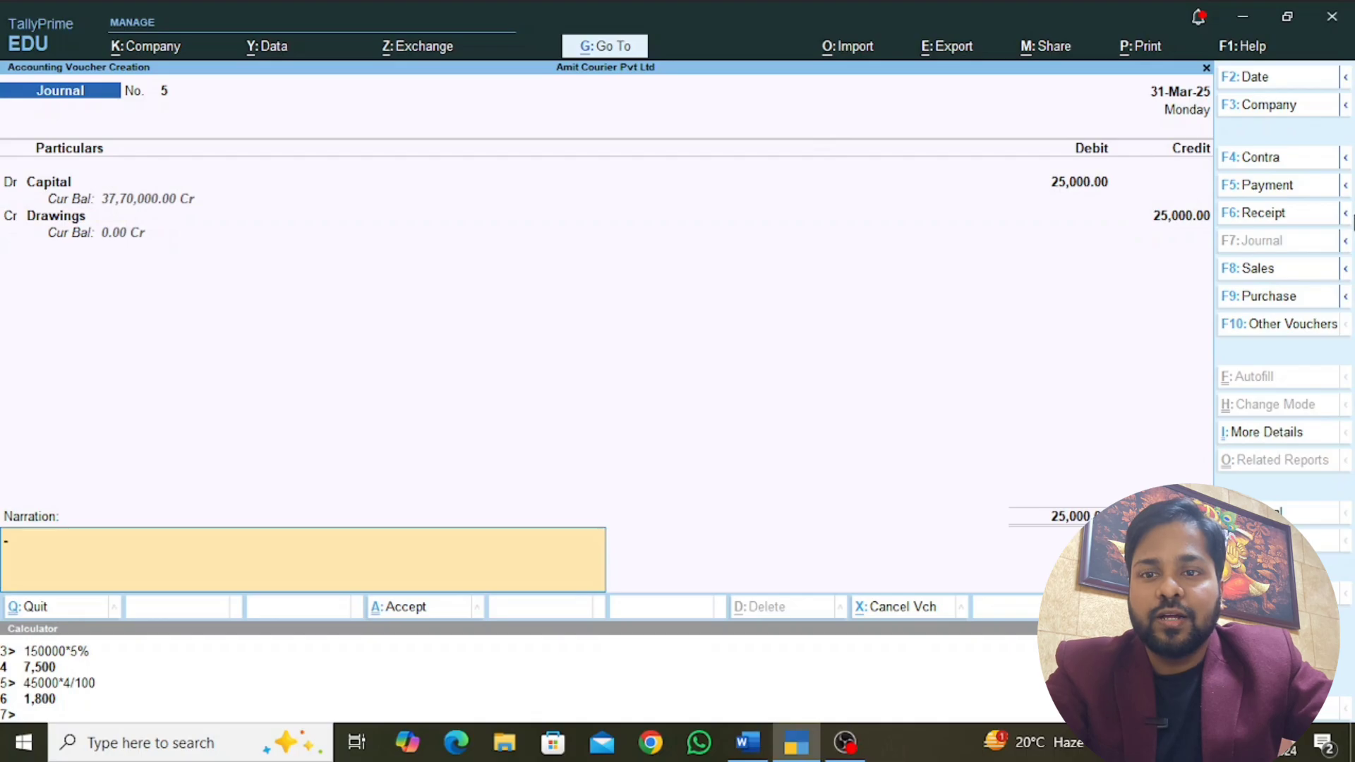
Step: Enter the narration "tfr entry", save the journal voucher and return to the Gateway of Tally
{"action": "type", "text": "tfr entry,"}
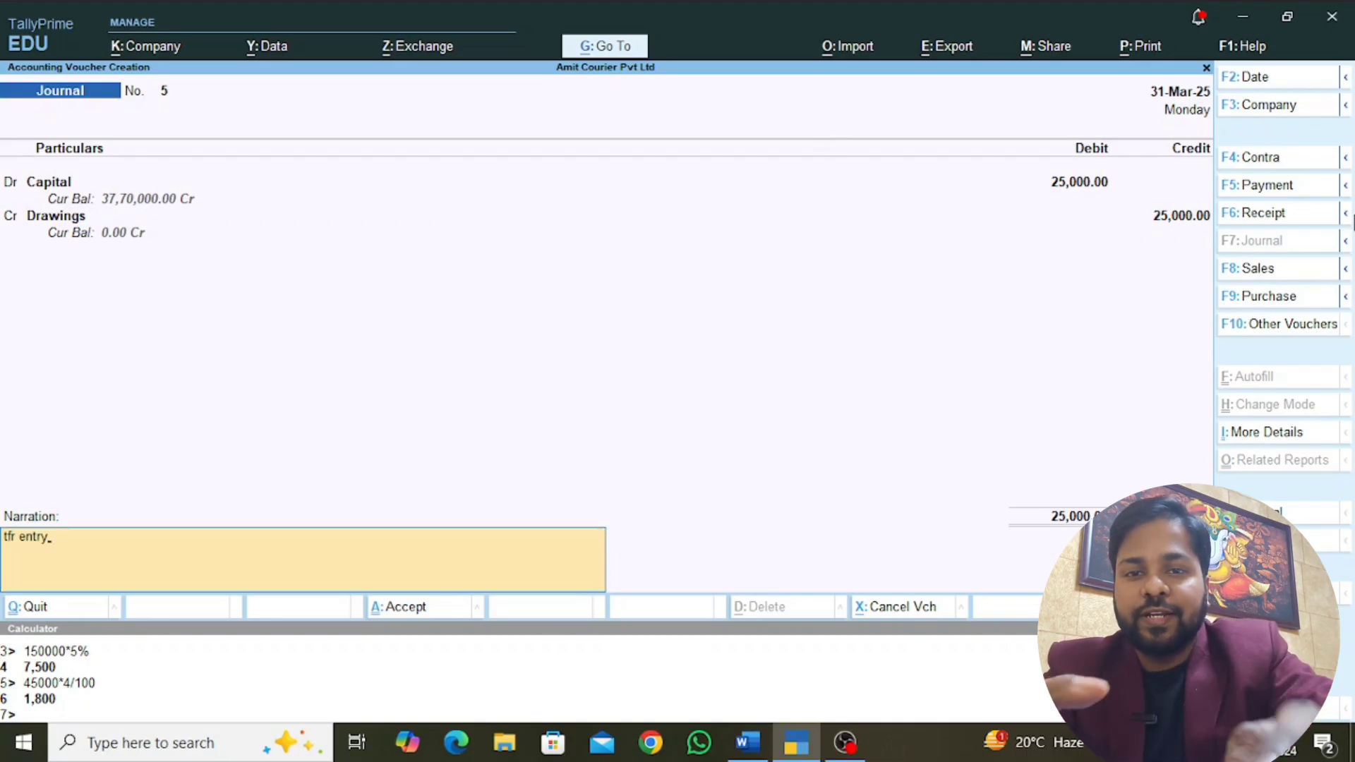
{"action": "key", "text": "Return"}
{"action": "key", "text": "Escape"}
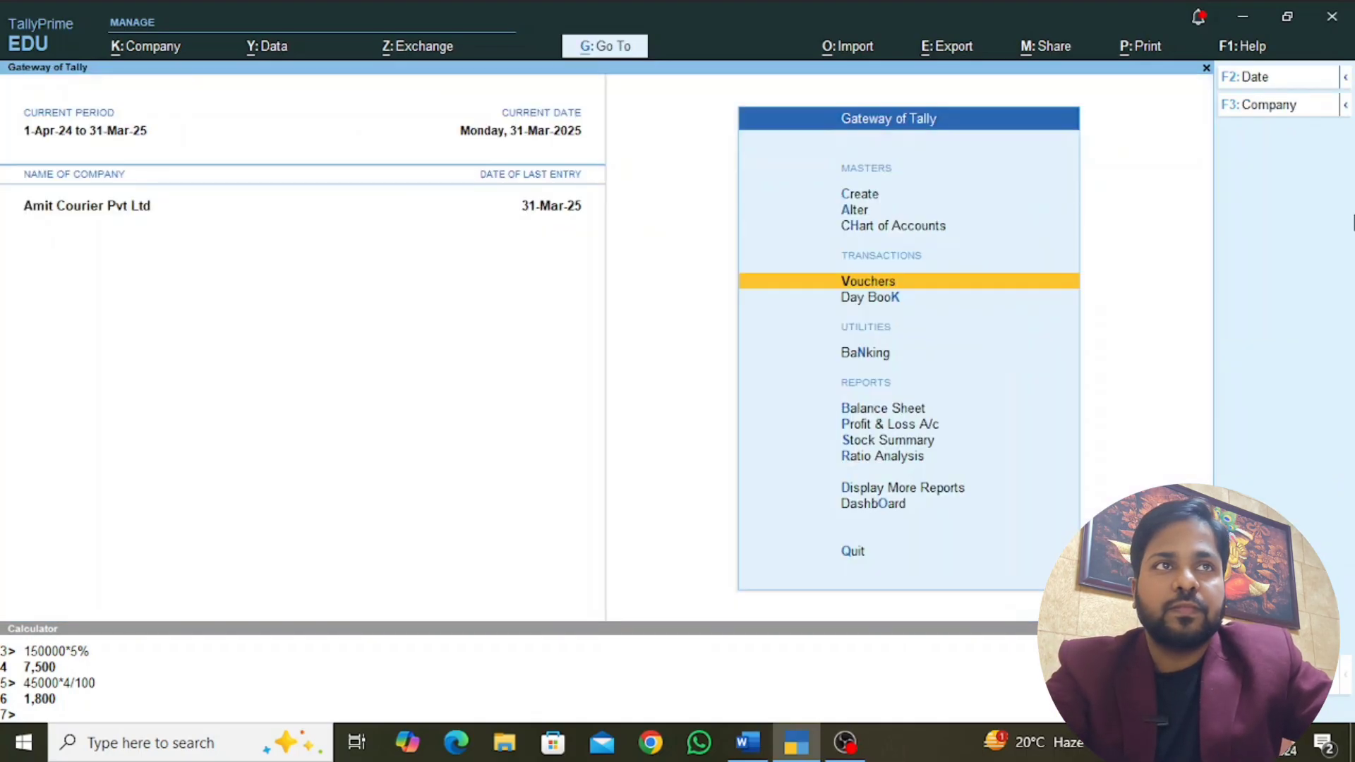
Step: Open the Balance Sheet in detailed form and examine its capital, loan, fixed asset and current asset lines
{"action": "key", "text": "b"}
{"action": "key", "text": "alt+F5"}
{"action": "key", "text": "Down"}
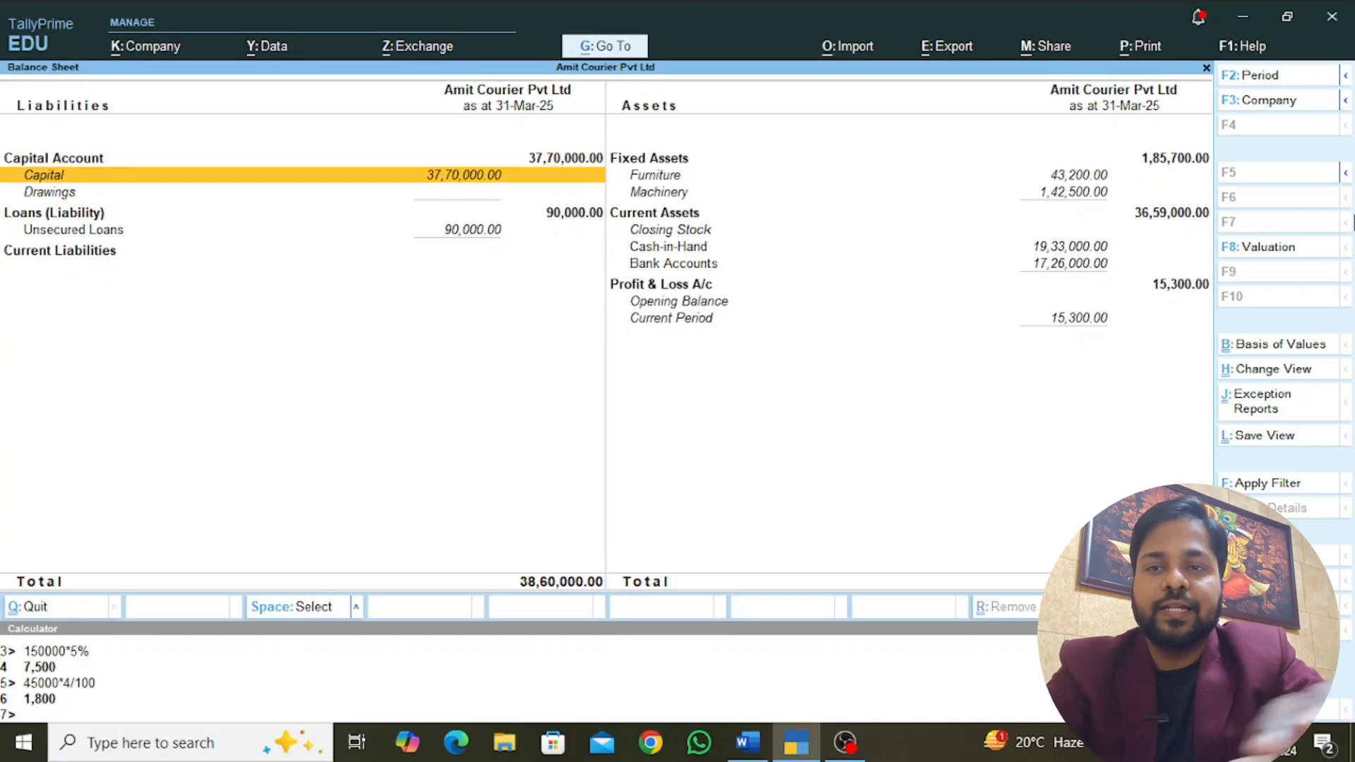
{"action": "key", "text": "Down"}
{"action": "key", "text": "Up"}
{"action": "key", "text": "Down"}
{"action": "key", "text": "Right"}
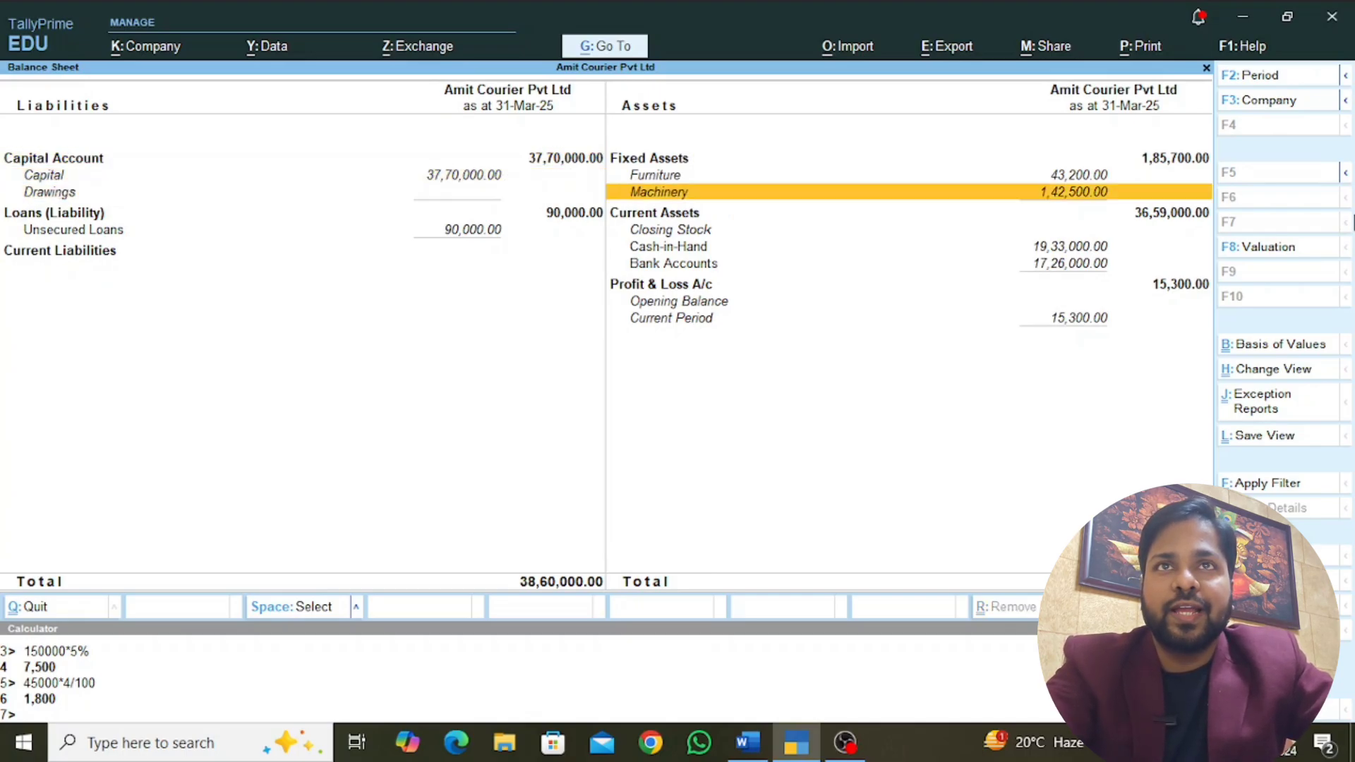
{"action": "key", "text": "Up"}
{"action": "key", "text": "Down"}
{"action": "key", "text": "Down"}
{"action": "key", "text": "Down"}
{"action": "key", "text": "Down"}
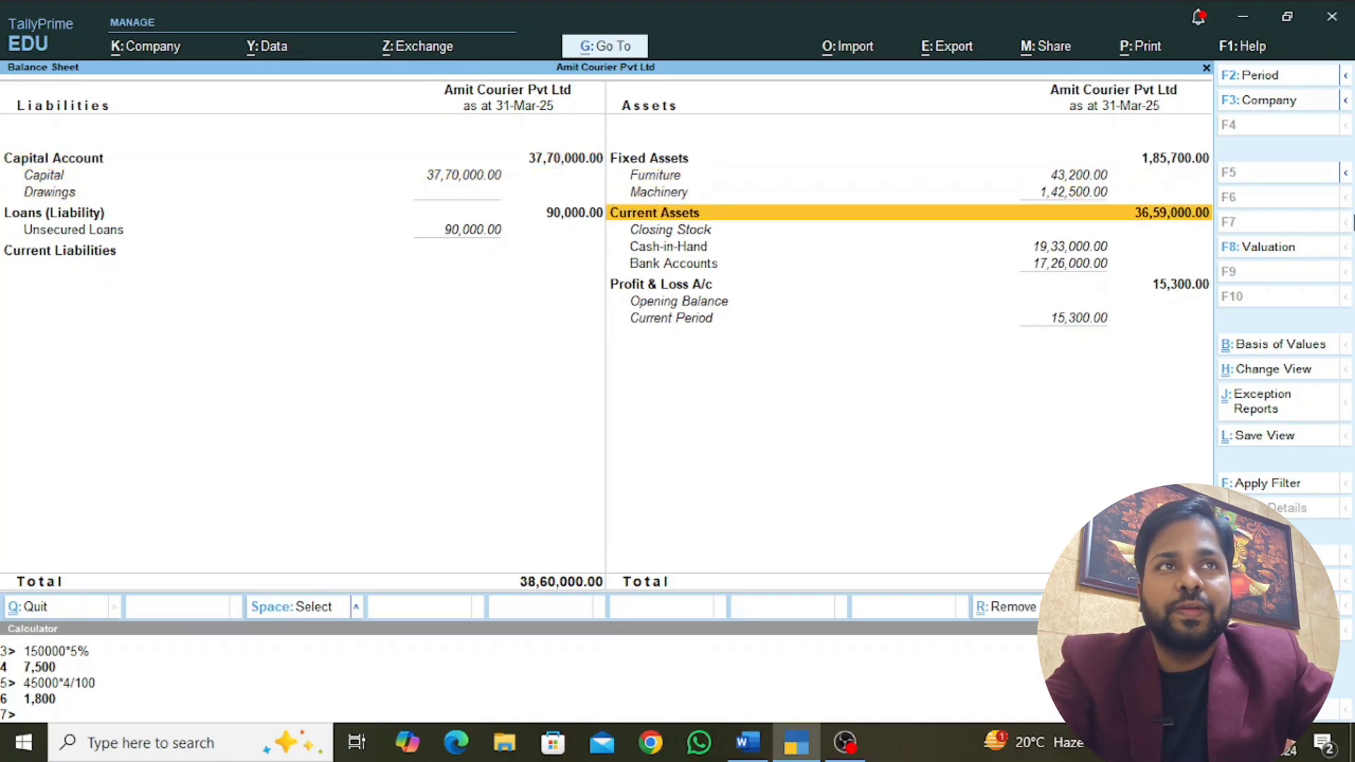
{"action": "key", "text": "Down"}
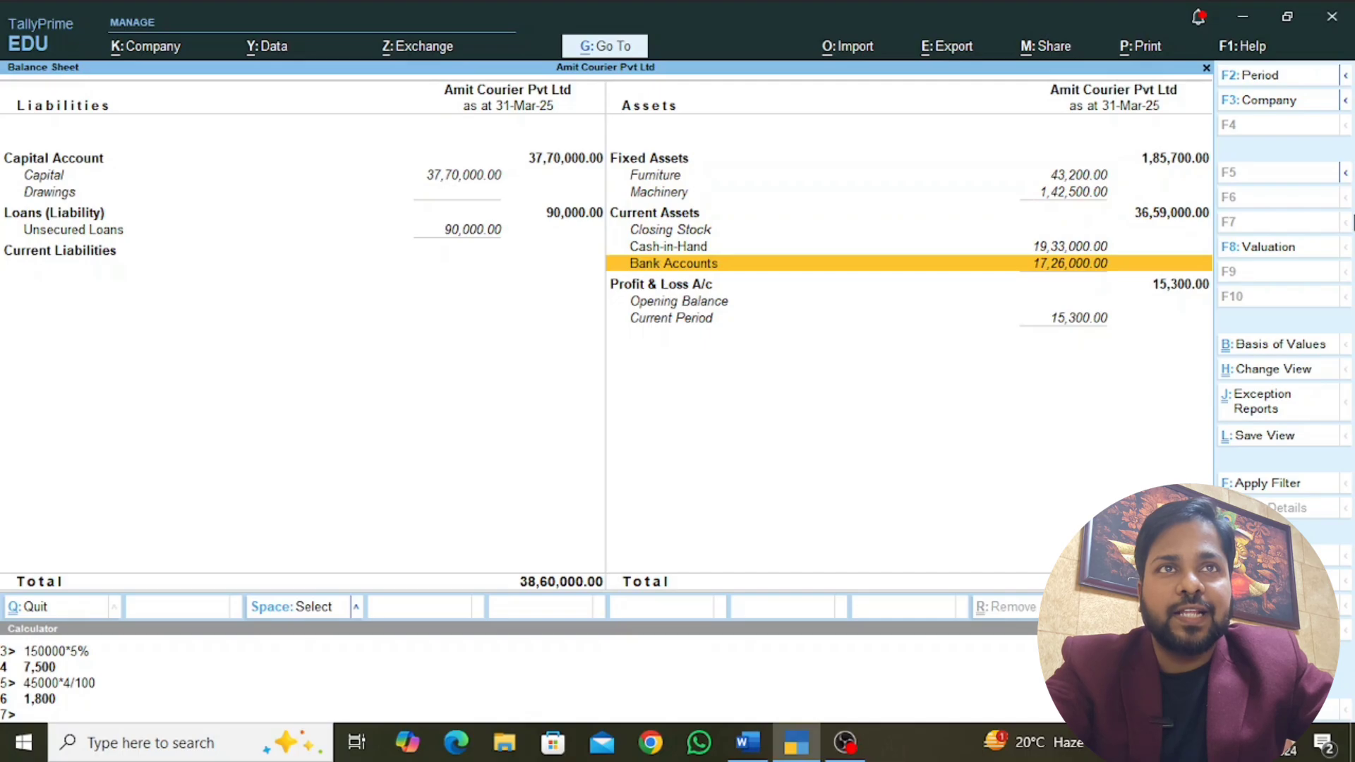
Step: Examine the group summary of Unsecured Loans and return to the Balance Sheet
{"action": "key", "text": "Left"}
{"action": "key", "text": "Return"}
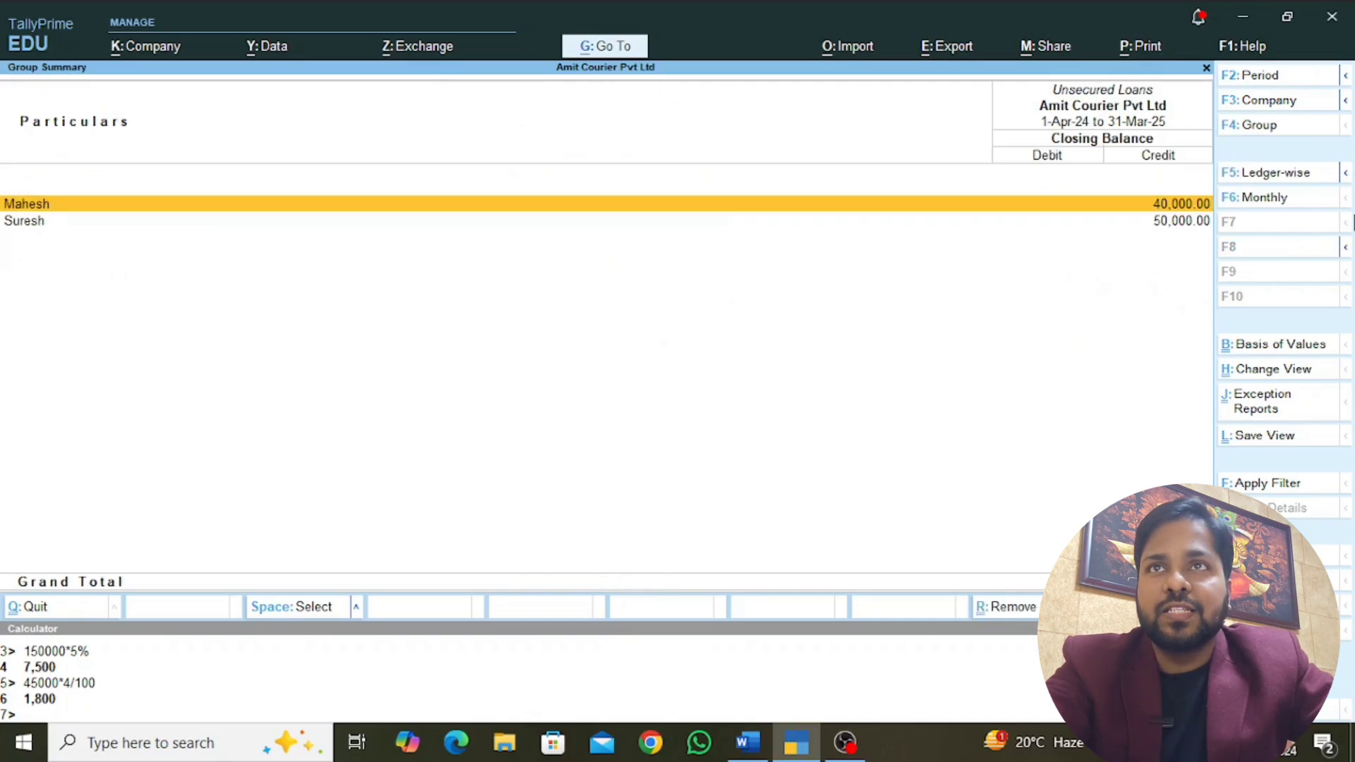
{"action": "key", "text": "Escape"}
Step: Open the Profit & Loss A/c from the Balance Sheet in detailed form
{"action": "key", "text": "Right"}
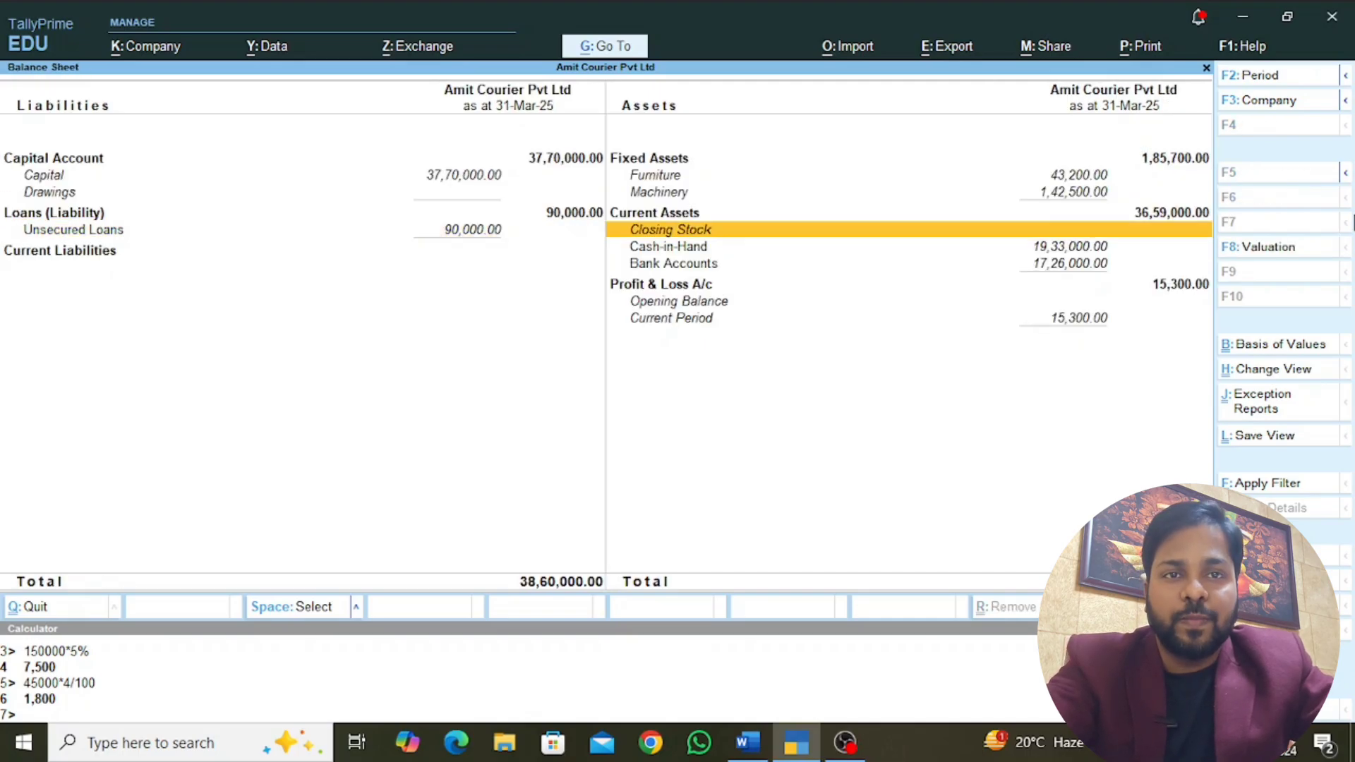
{"action": "key", "text": "Down"}
{"action": "key", "text": "Down"}
{"action": "key", "text": "Down"}
{"action": "key", "text": "Return"}
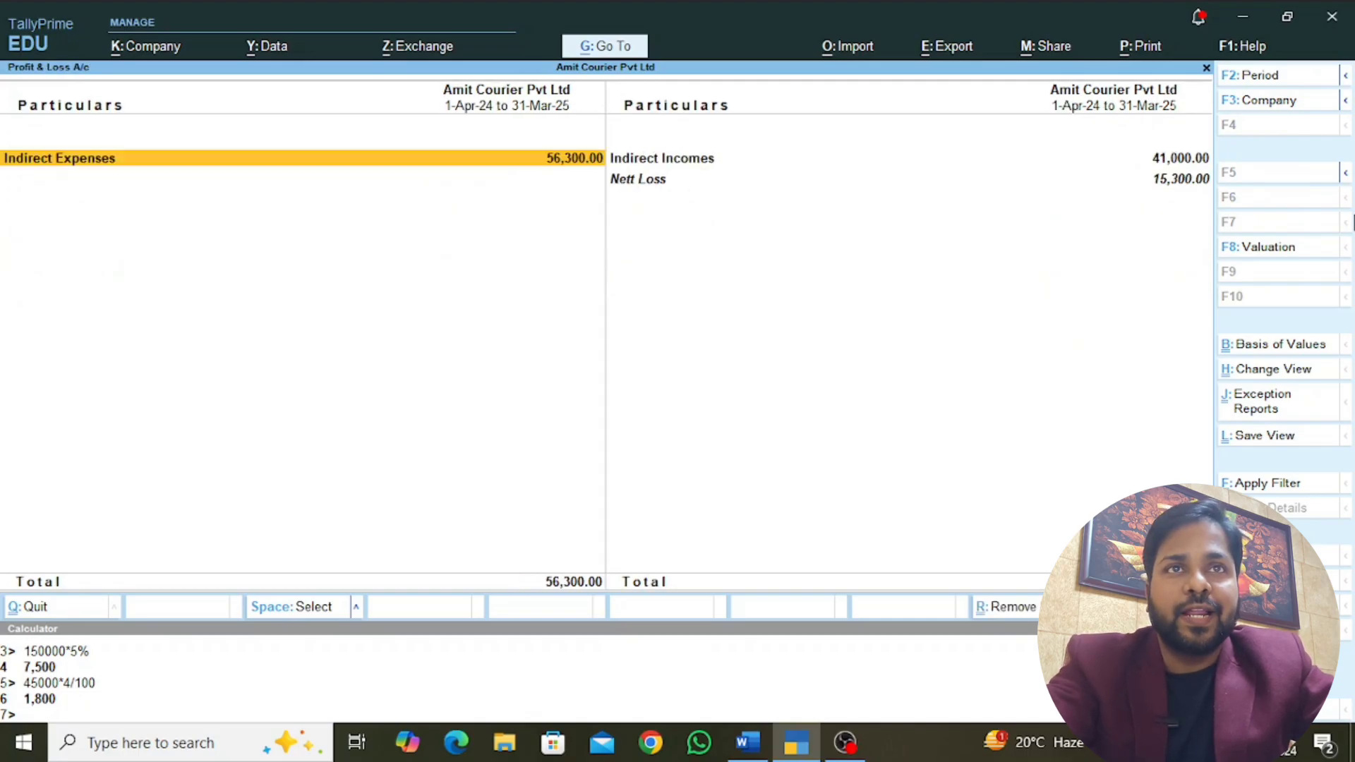
{"action": "key", "text": "alt+F5"}
Step: Examine the indirect expense and indirect income ledgers in the Profit & Loss A/c and return to the Balance Sheet
{"action": "key", "text": "Down"}
{"action": "key", "text": "Down"}
{"action": "key", "text": "Right"}
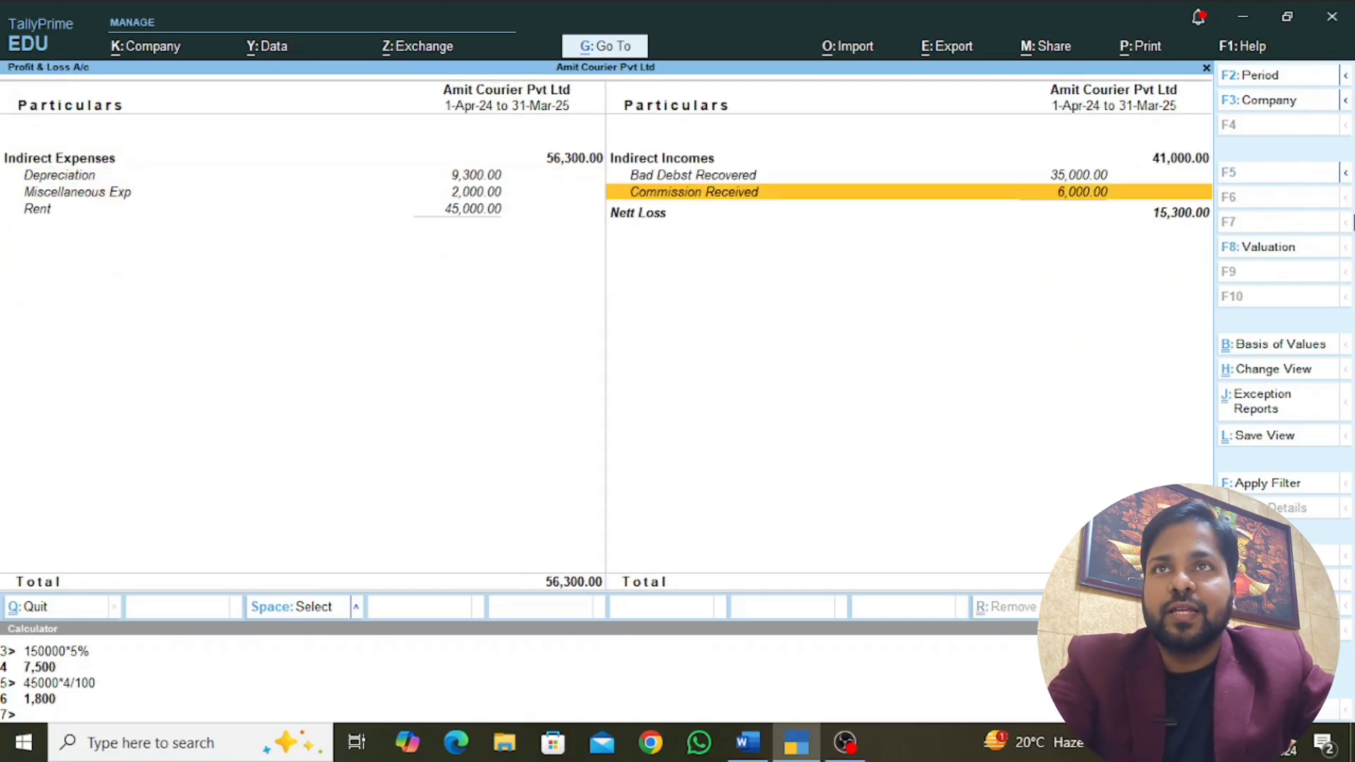
{"action": "key", "text": "Left"}
{"action": "key", "text": "Up"}
{"action": "key", "text": "Up"}
{"action": "key", "text": "Down"}
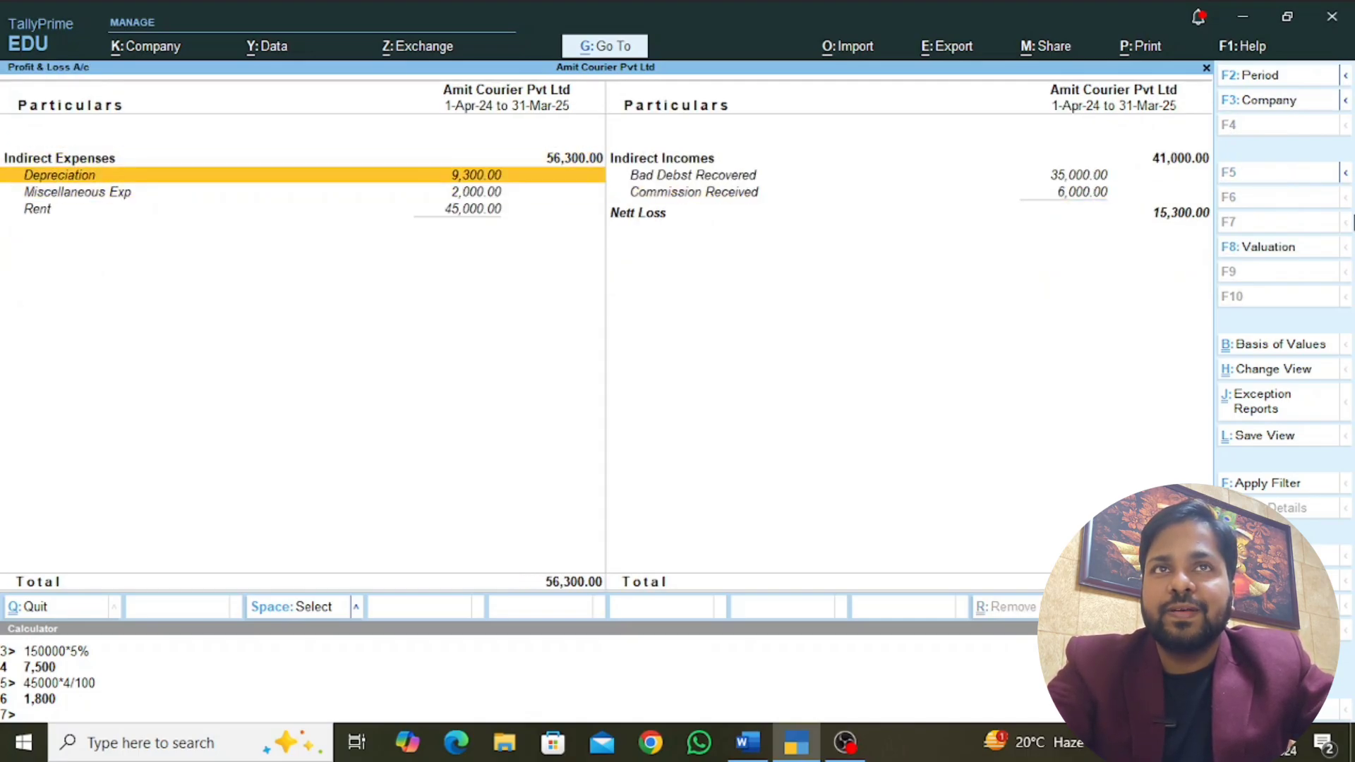
{"action": "key", "text": "Right"}
{"action": "key", "text": "Down"}
{"action": "key", "text": "Down"}
{"action": "key", "text": "Escape"}
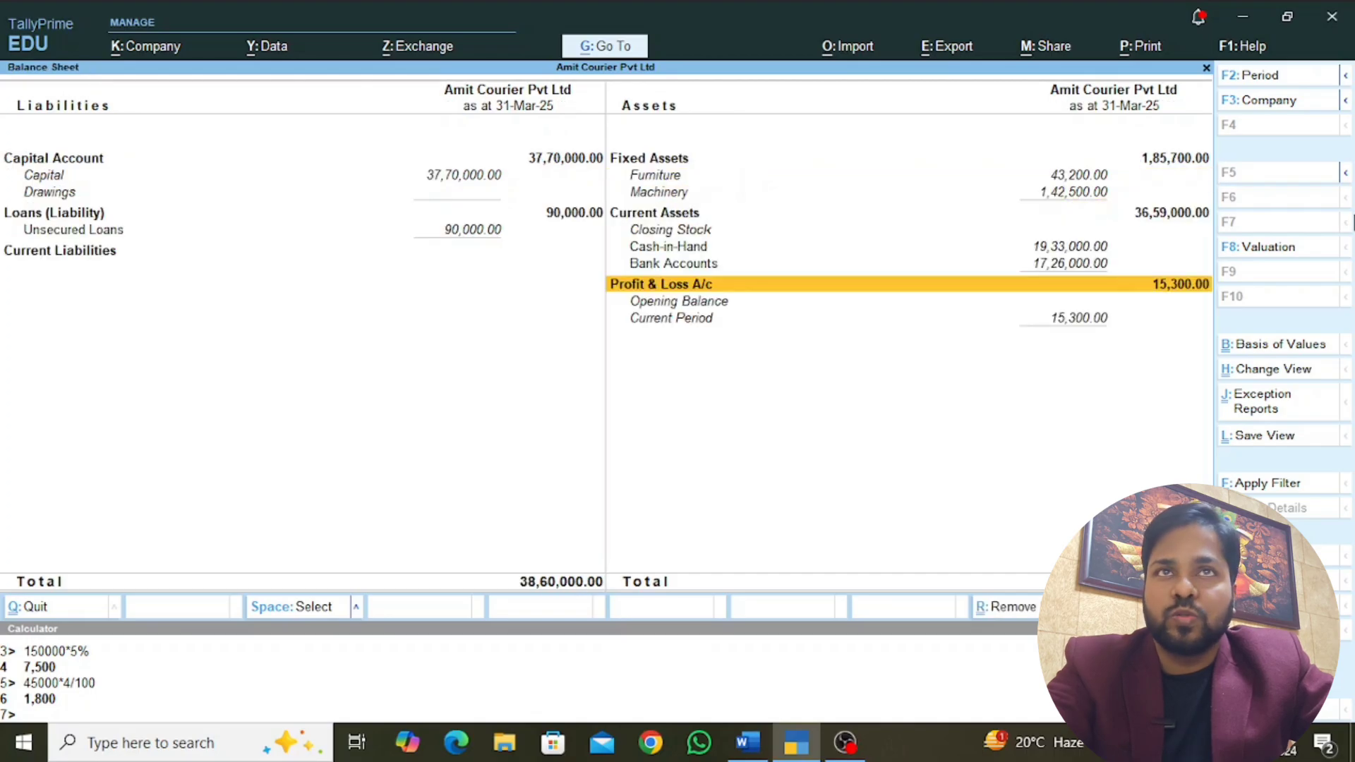